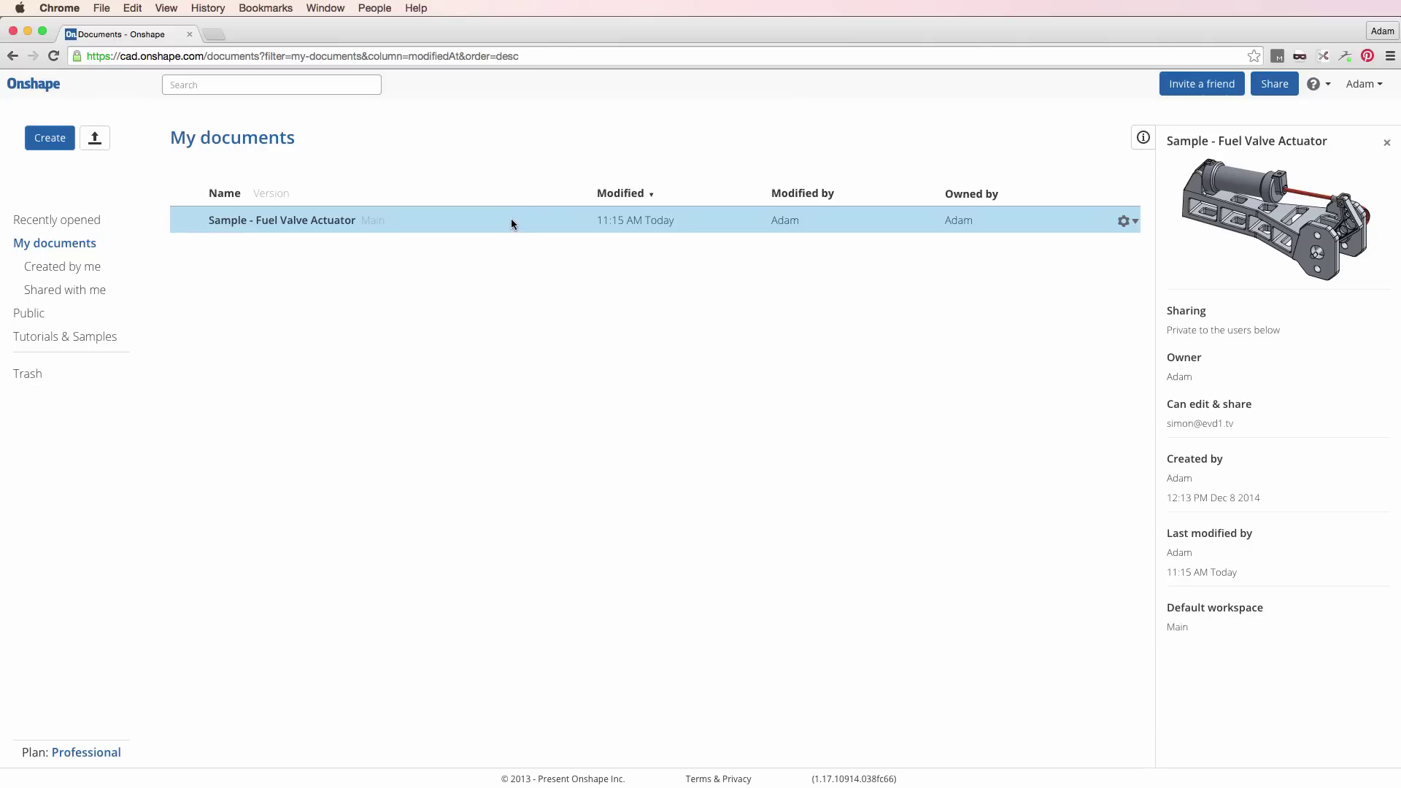
# Open the Sample - Fuel Valve Actuator document from My documents.
pyautogui.moveTo(200, 137); pyautogui.dragTo(287, 136)
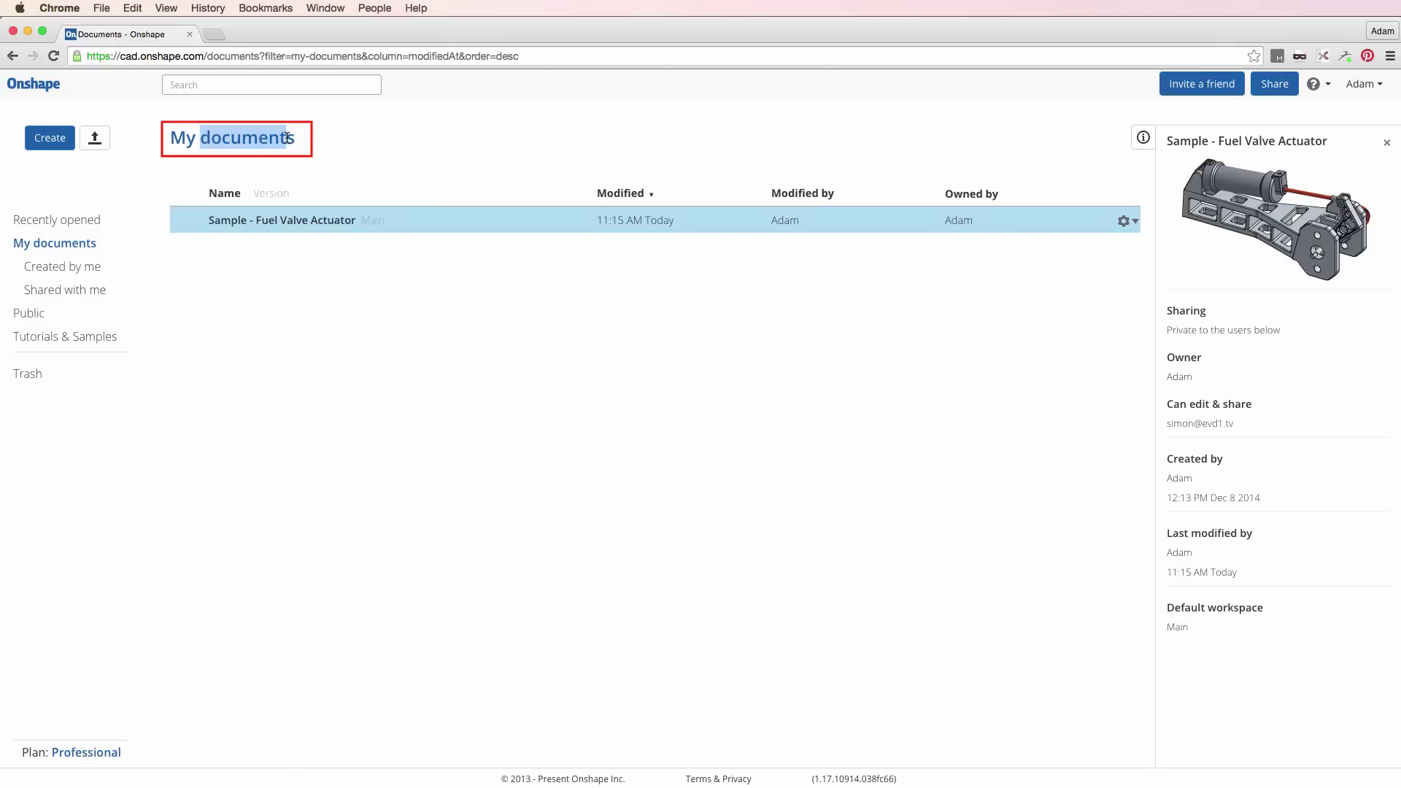
pyautogui.click(345, 229)
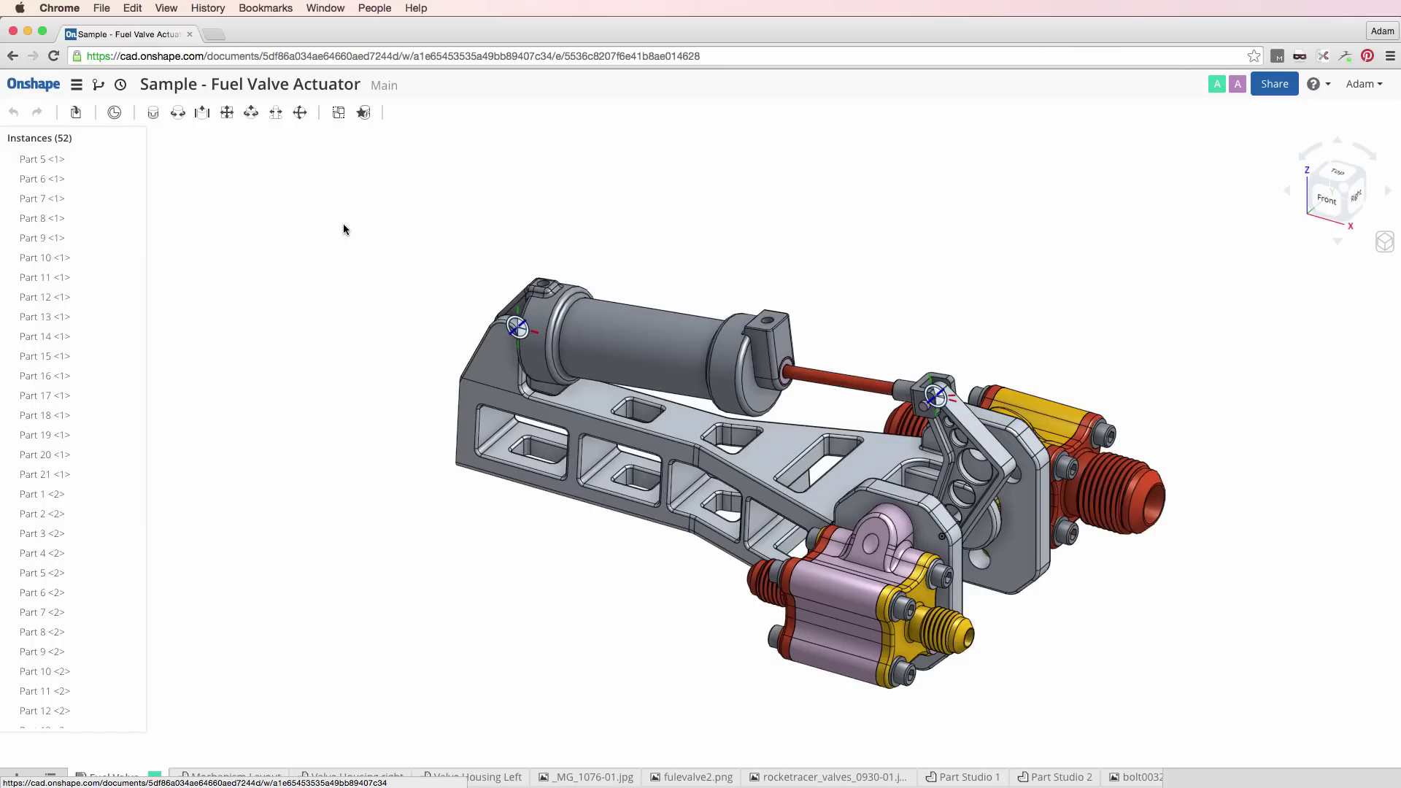
# Orbit and pan the fuel valve assembly to examine it from the opposite side.
pyautogui.moveTo(1059, 578); pyautogui.dragTo(1055, 504, button='right')
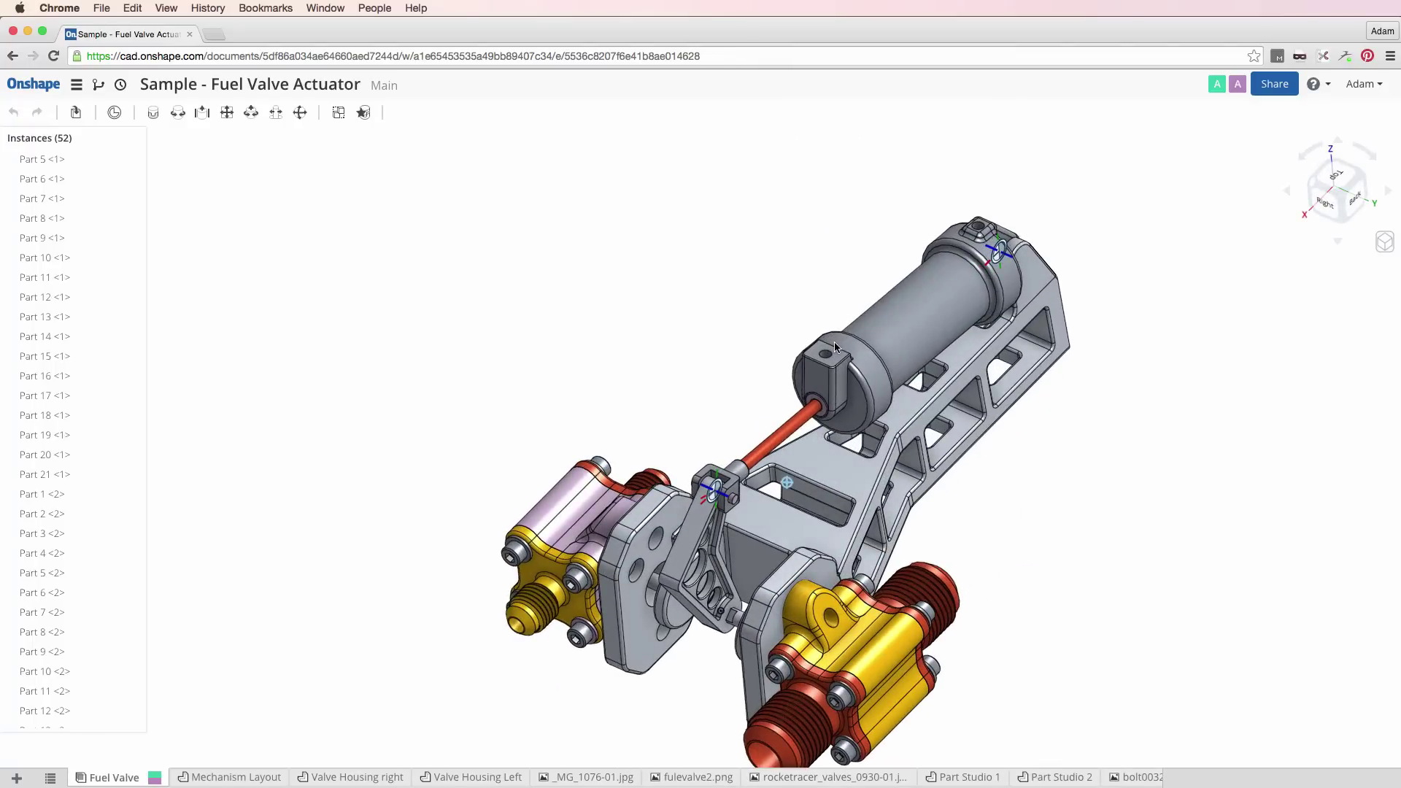
pyautogui.moveTo(1055, 503); pyautogui.dragTo(970, 424, button='middle')
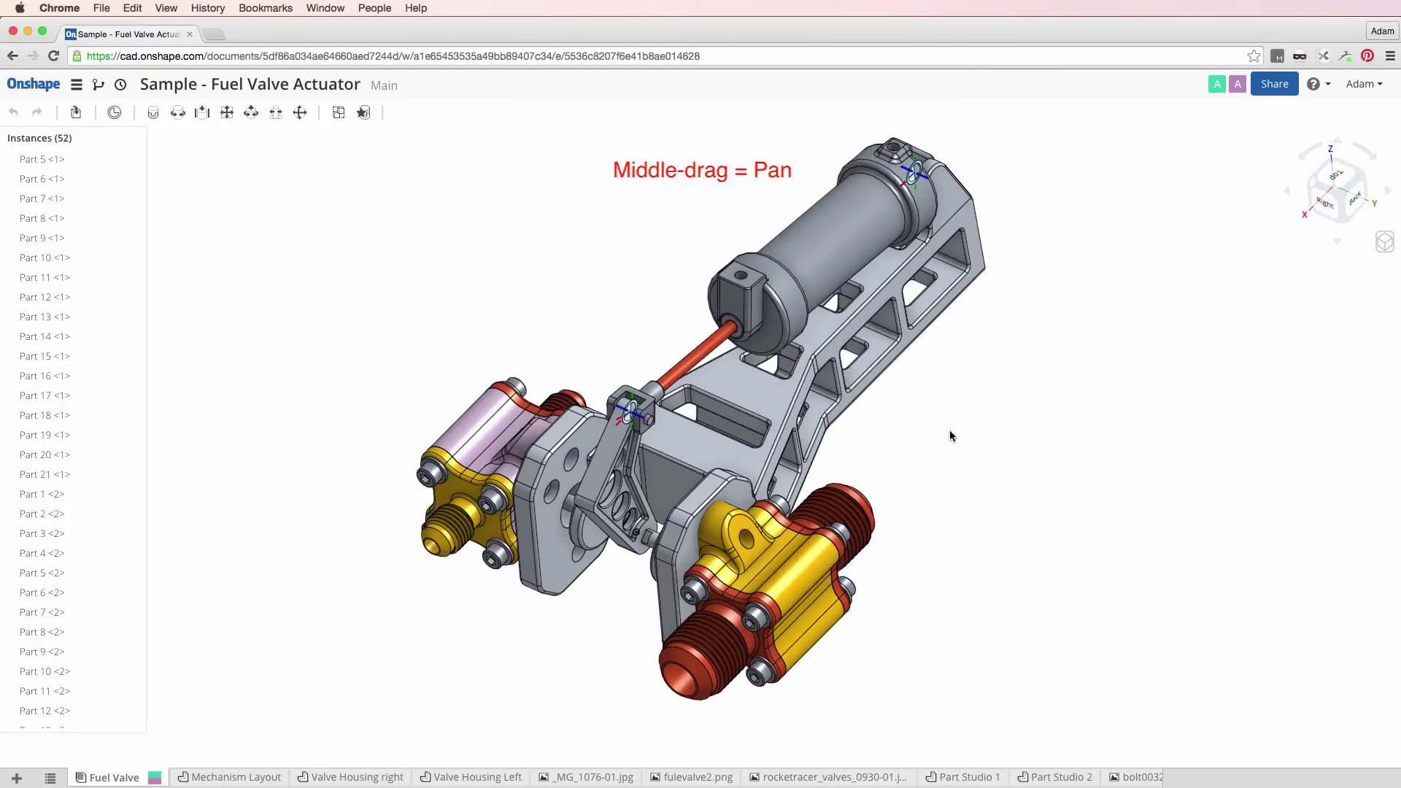
pyautogui.keyDown('ctrl'); pyautogui.moveTo(944, 427); pyautogui.dragTo(913, 445, button='right'); pyautogui.keyUp('ctrl')
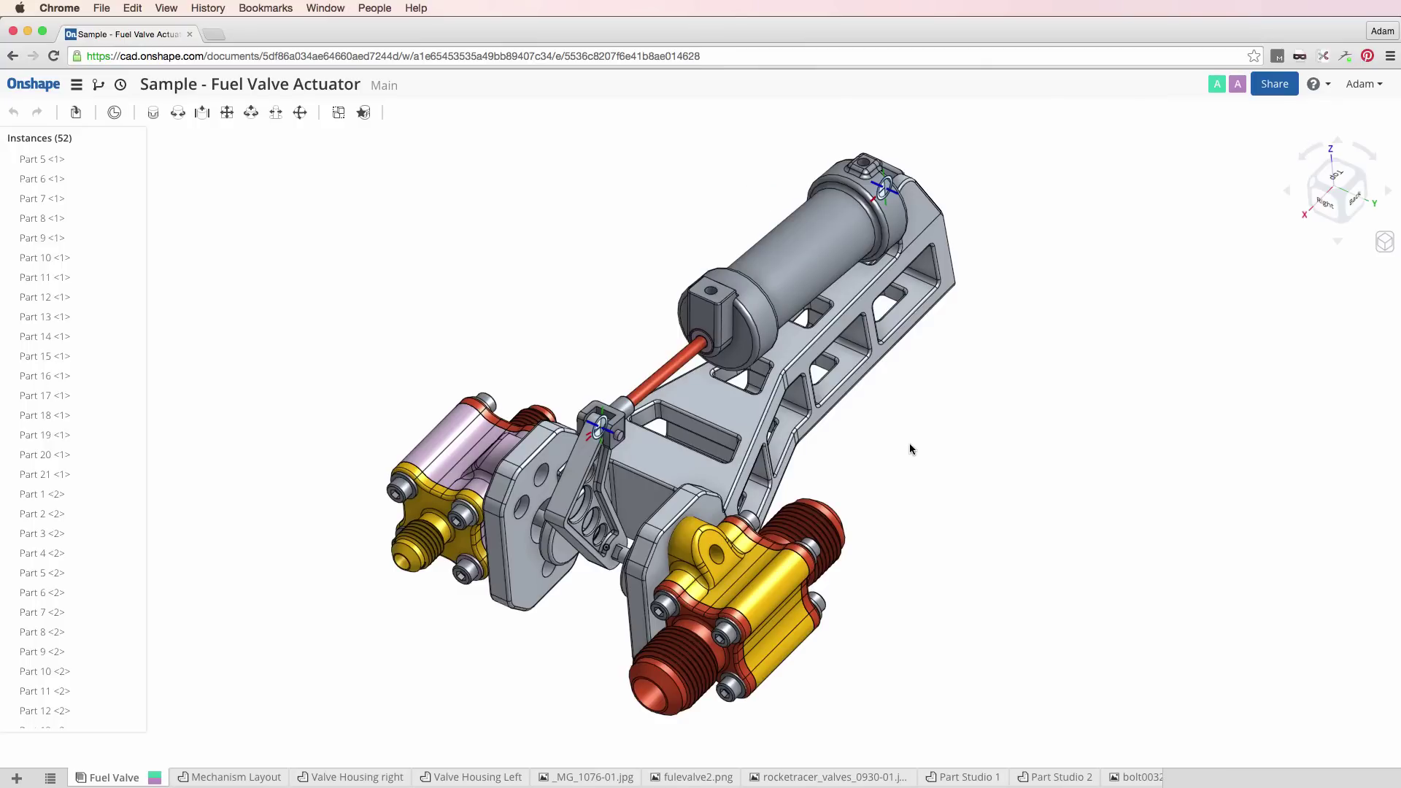
pyautogui.moveTo(909, 444)
pyautogui.keyDown('ctrl'); pyautogui.mouseDown(button='right')
pyautogui.moveTo(961, 448)
pyautogui.moveTo(912, 437)
pyautogui.mouseUp(button='right'); pyautogui.keyUp('ctrl')
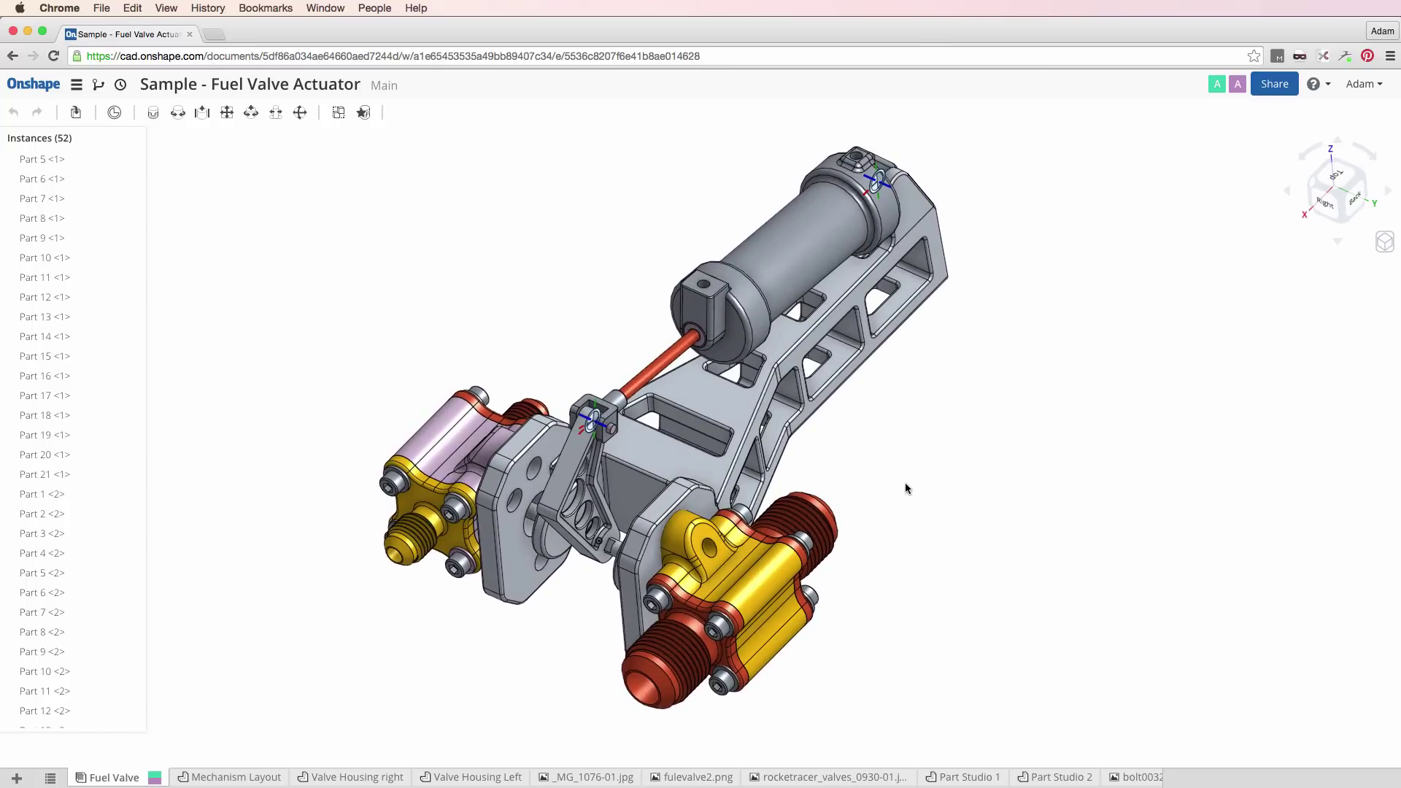
pyautogui.moveTo(907, 485); pyautogui.dragTo(942, 493, button='right')
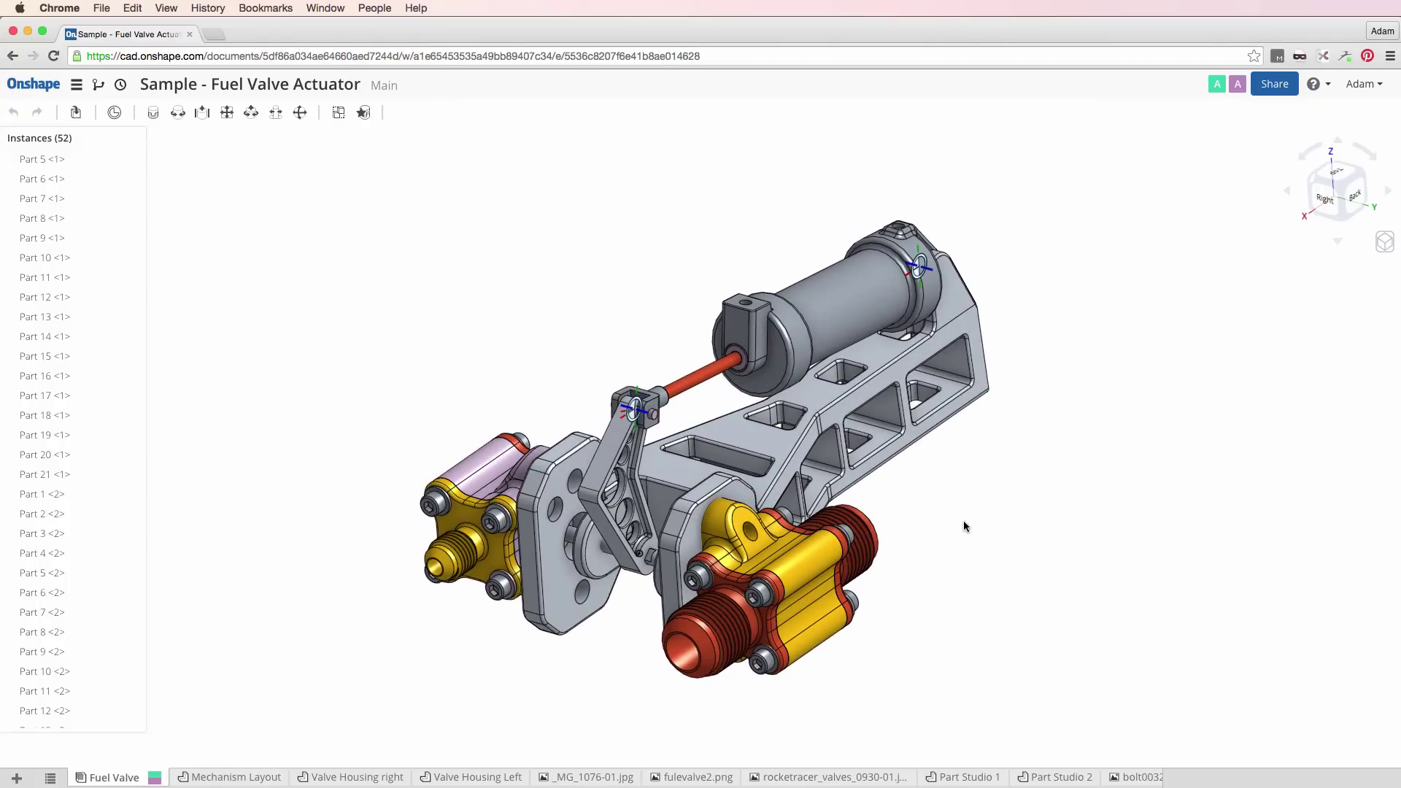
# Zoom in and out on the threaded fittings, housing bolts and actuator cylinder to examine each one up close.
pyautogui.scroll(-5, 963, 521)
pyautogui.scroll(10, 832, 529)
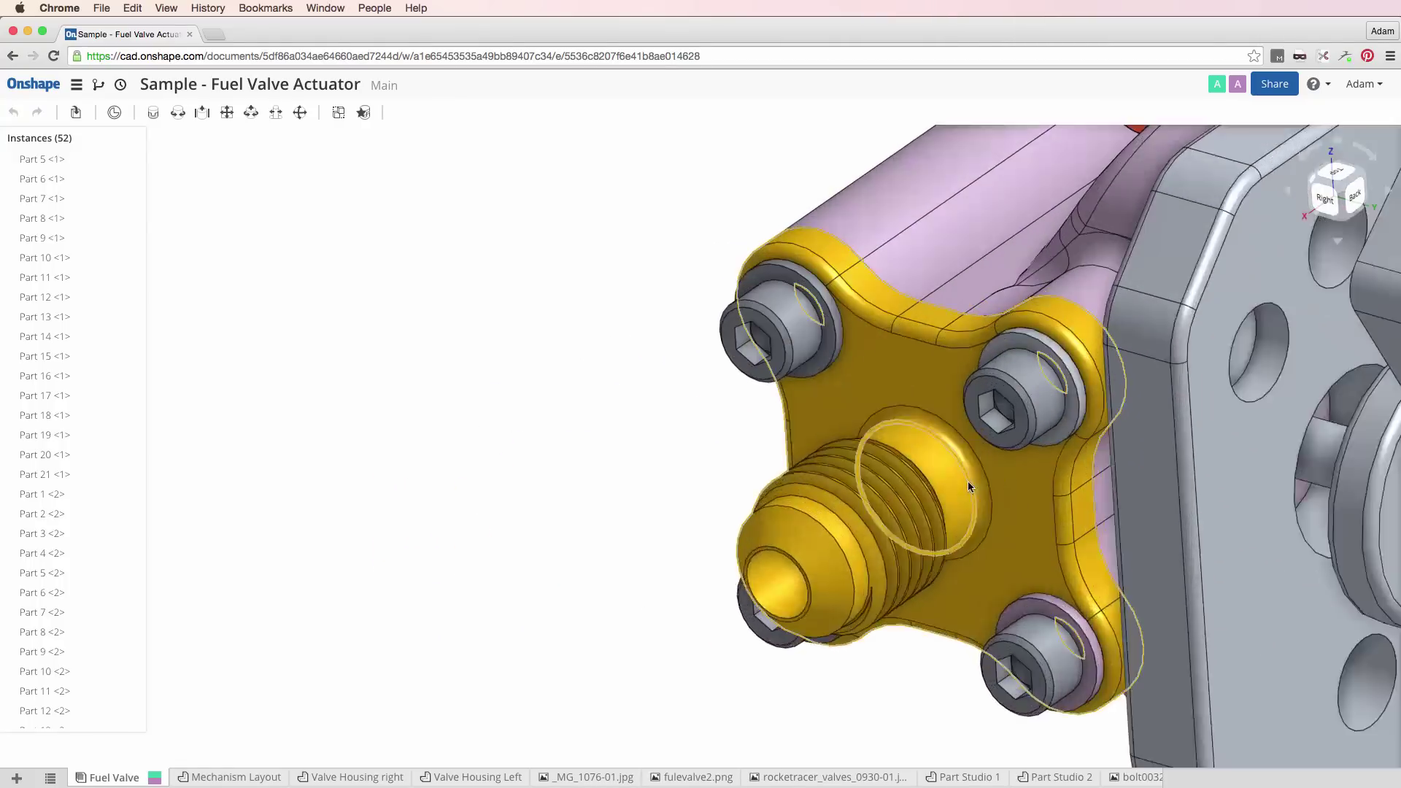
pyautogui.scroll(-5, 928, 497)
pyautogui.scroll(10, 1164, 518)
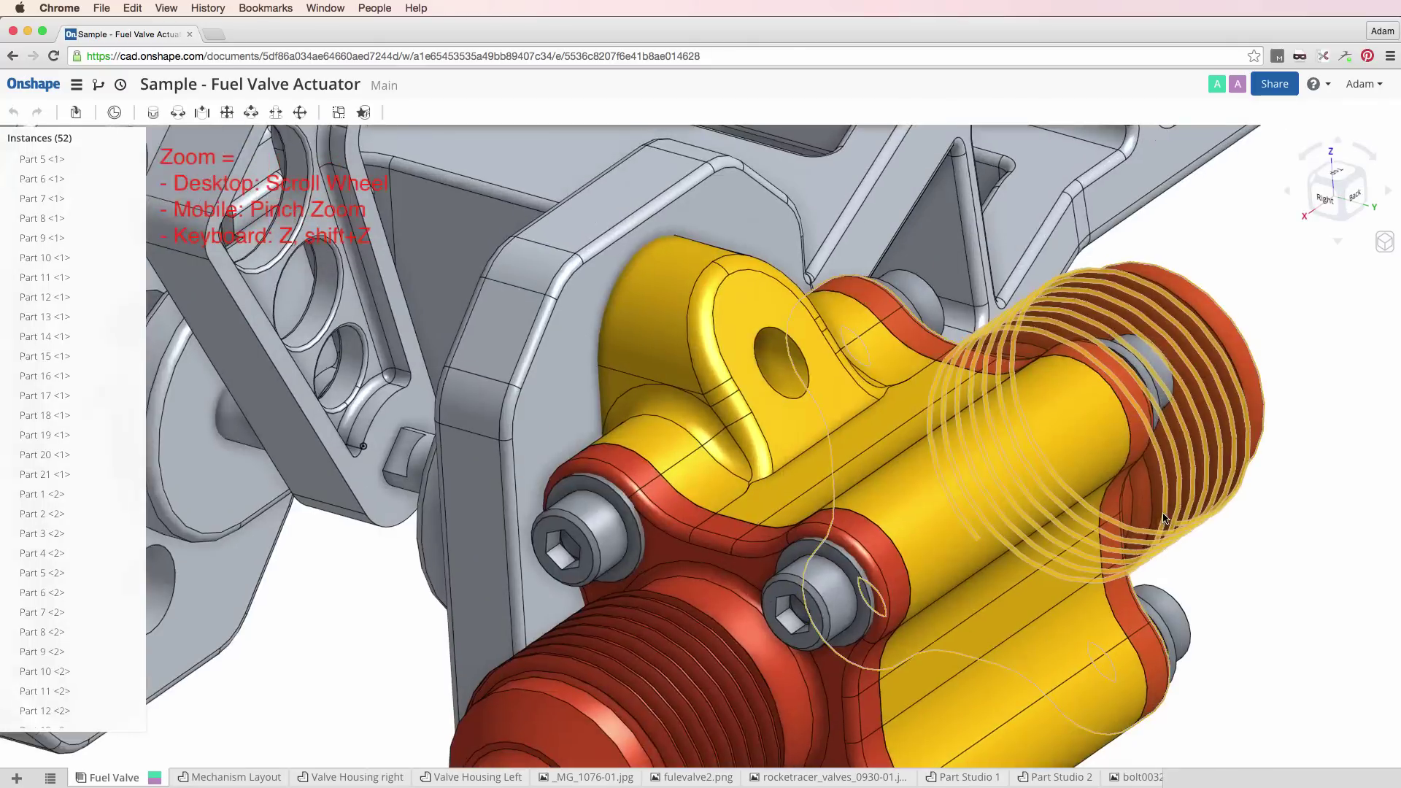
pyautogui.scroll(-5, 1164, 518)
pyautogui.scroll(10, 1194, 356)
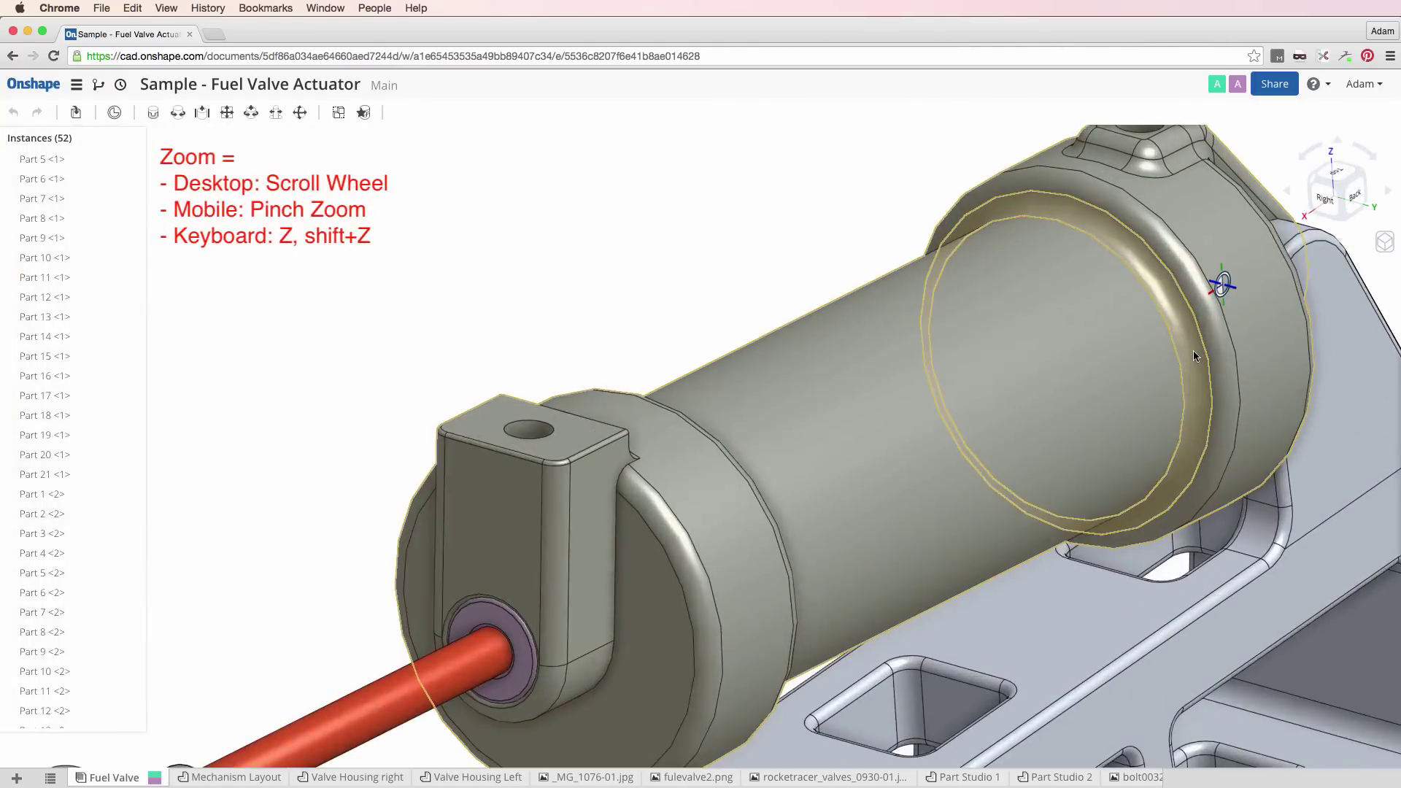
pyautogui.scroll(-5, 1194, 356)
pyautogui.scroll(10, 867, 505)
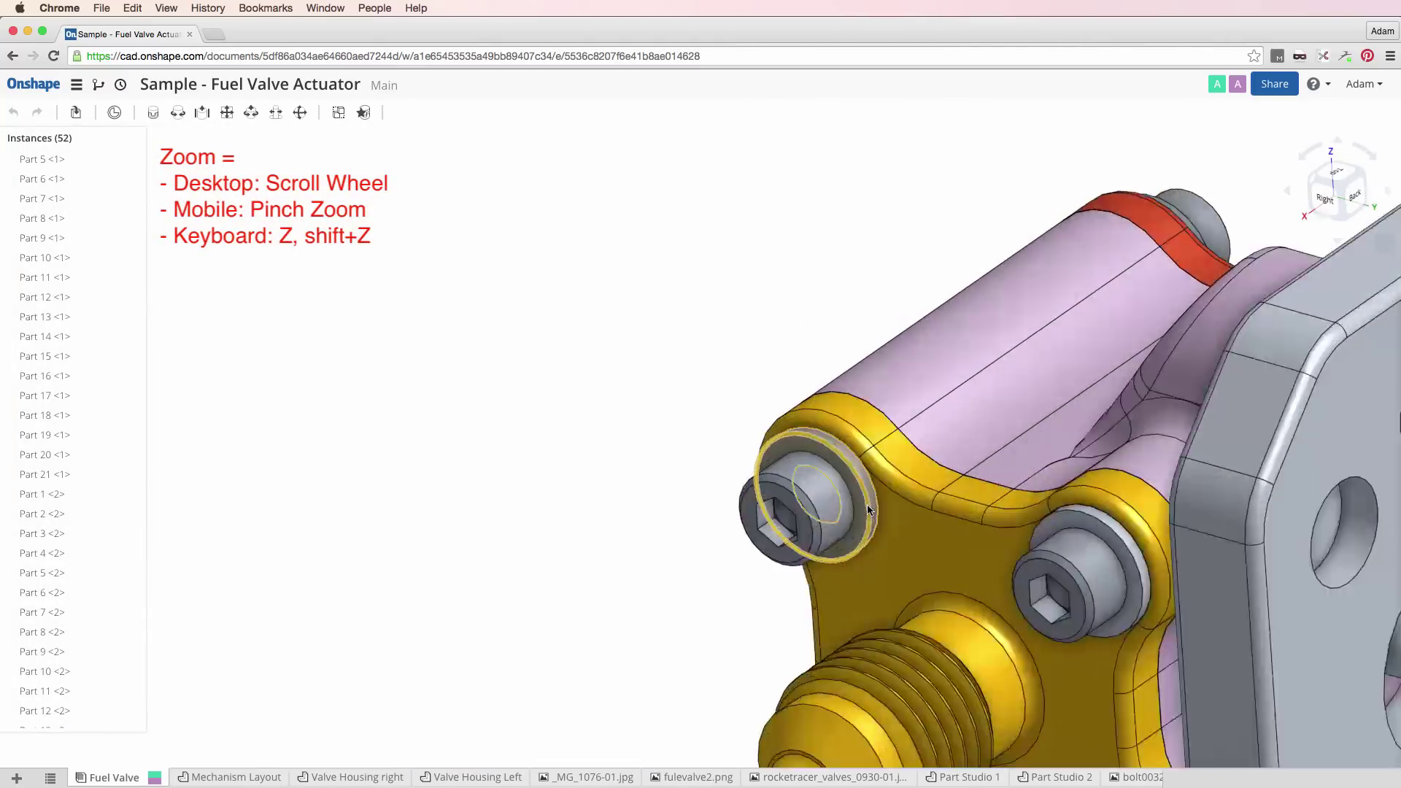
pyautogui.scroll(3, 867, 505)
pyautogui.scroll(-5, 867, 505)
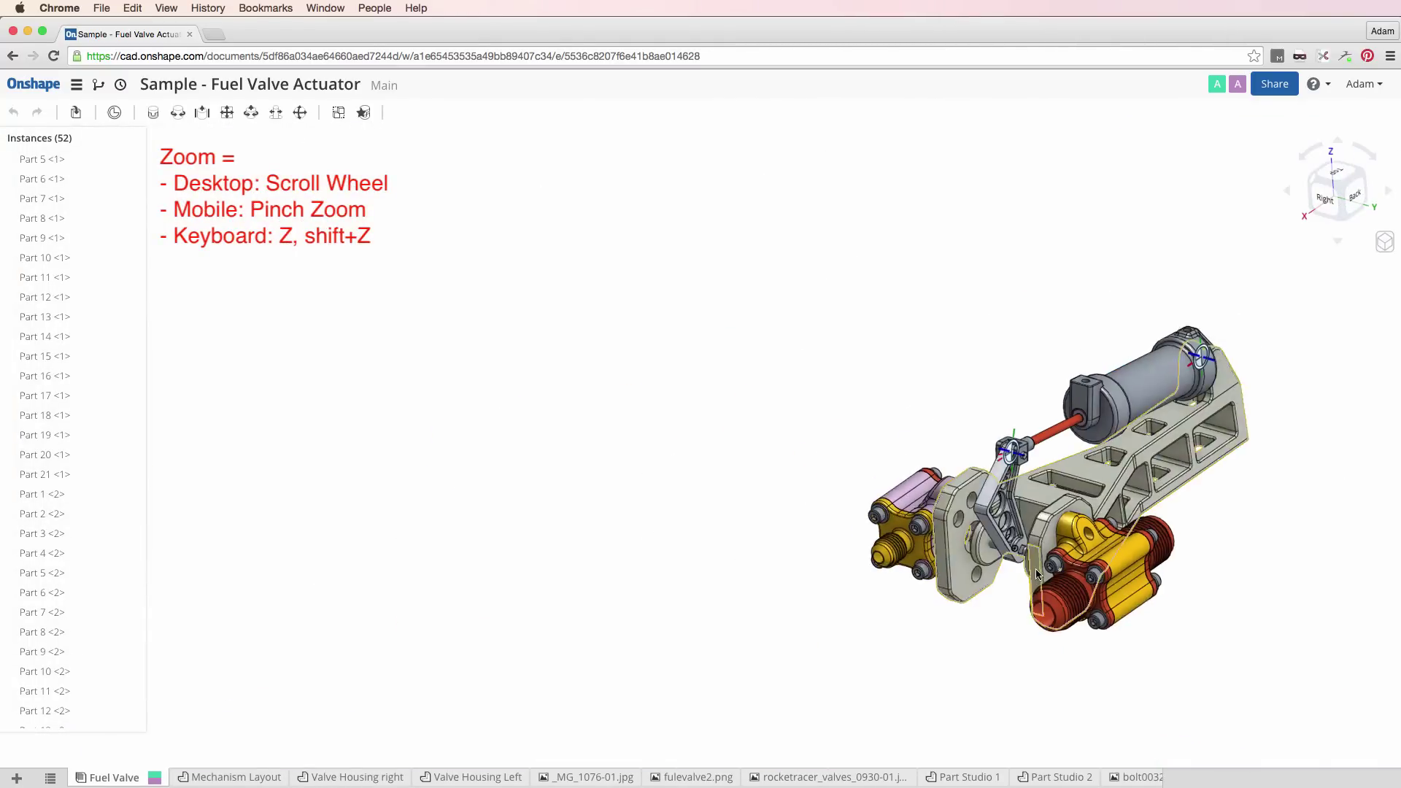
pyautogui.scroll(6, 1120, 534)
pyautogui.scroll(-4, 1121, 534)
pyautogui.scroll(4, 1149, 619)
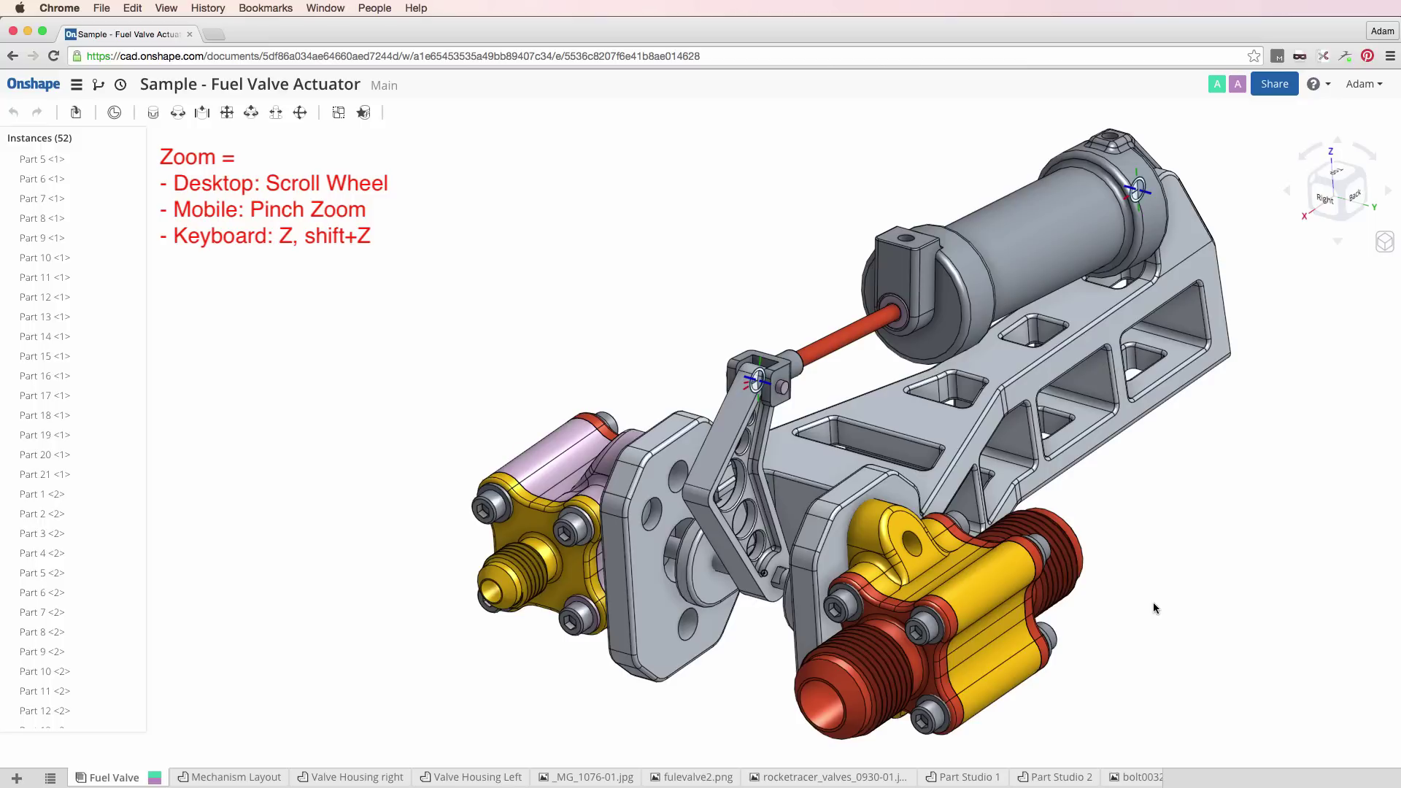
# Zoom incrementally far out from the assembly, in to the lever arm and rod clevis, and back out to the whole model.
pyautogui.hotkey('shift', 'z')
pyautogui.hotkey('shift', 'z')
pyautogui.hotkey('shift', 'z')
pyautogui.hotkey('shift', 'z')
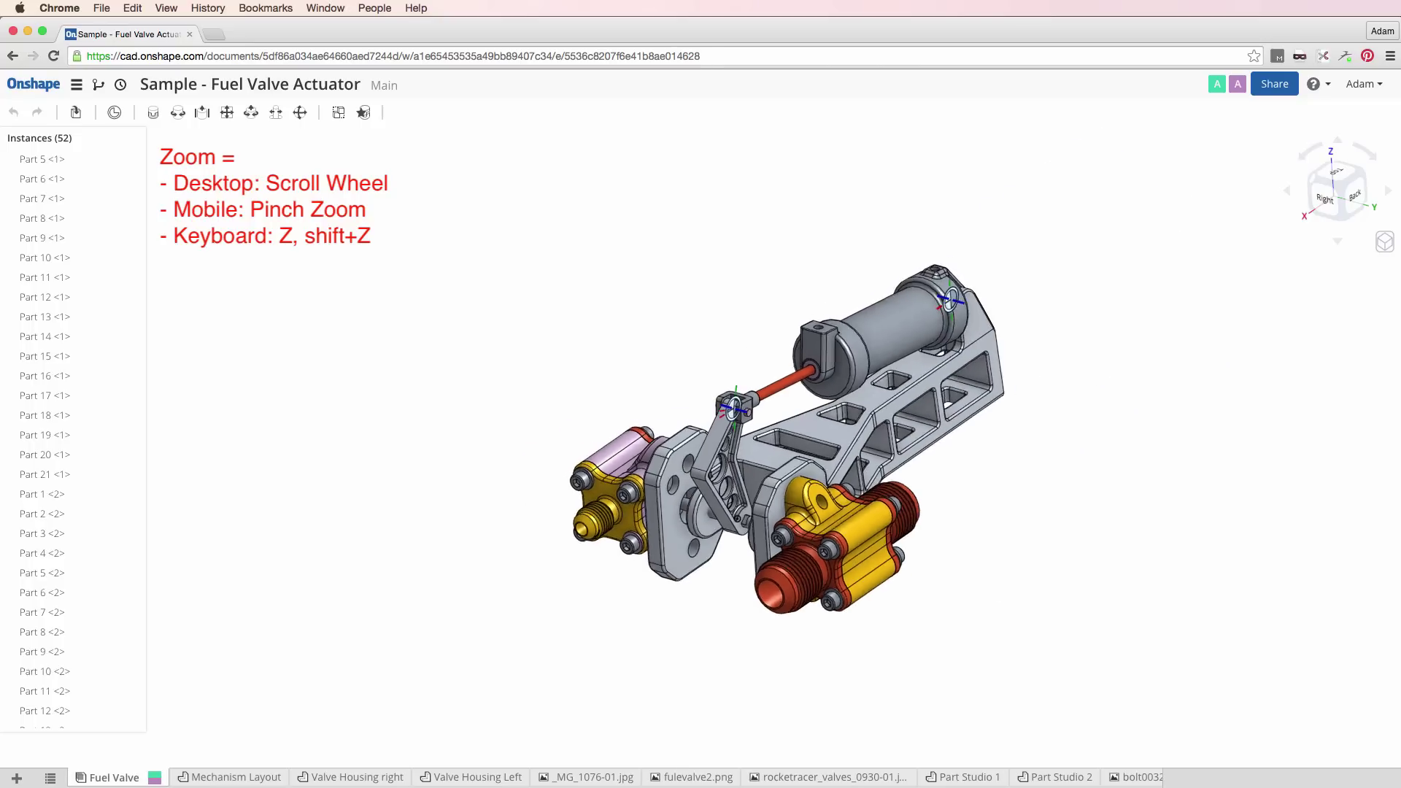
pyautogui.hotkey('shift', 'z')
pyautogui.hotkey('shift', 'z')
pyautogui.hotkey('shift', 'z')
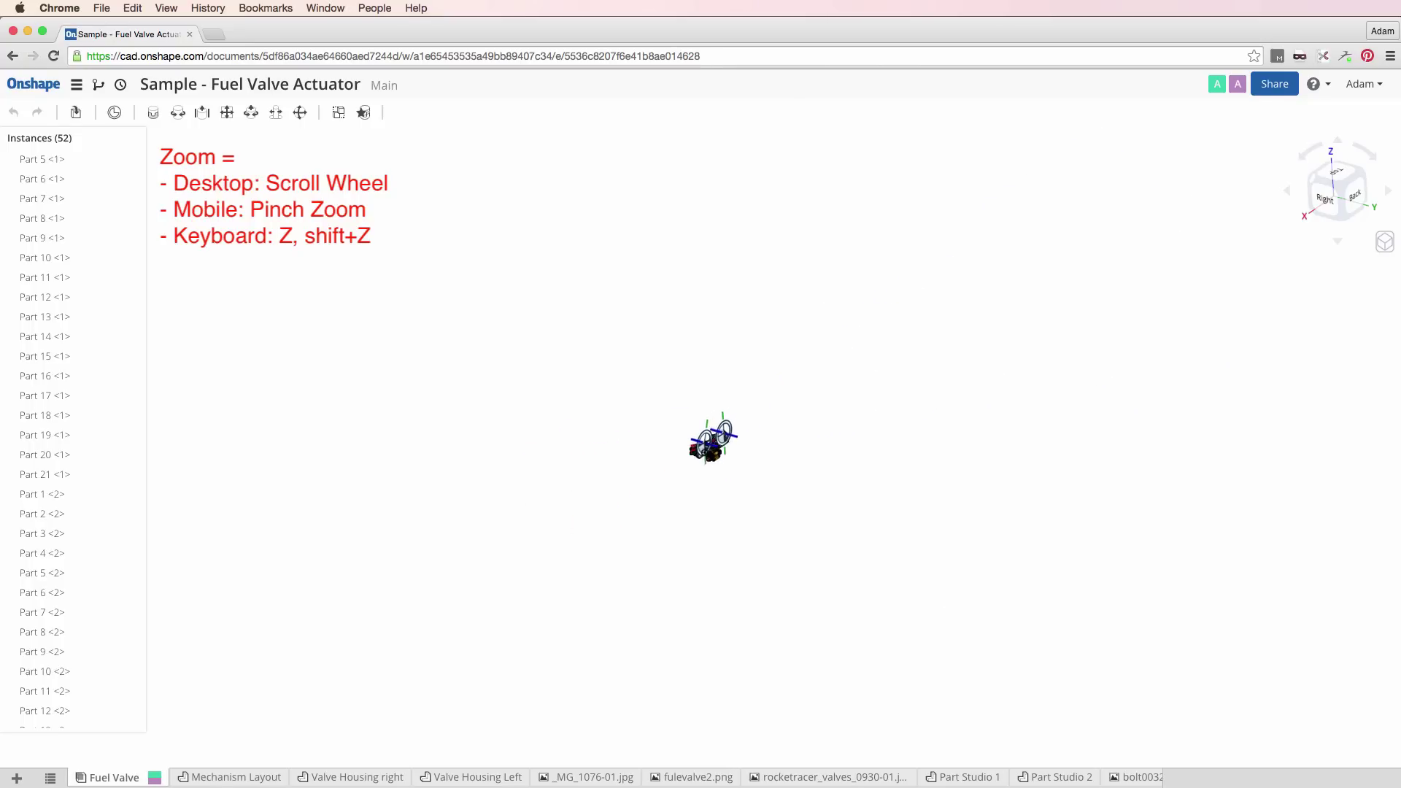
pyautogui.press('z')
pyautogui.press('z')
pyautogui.press('z')
pyautogui.press('z')
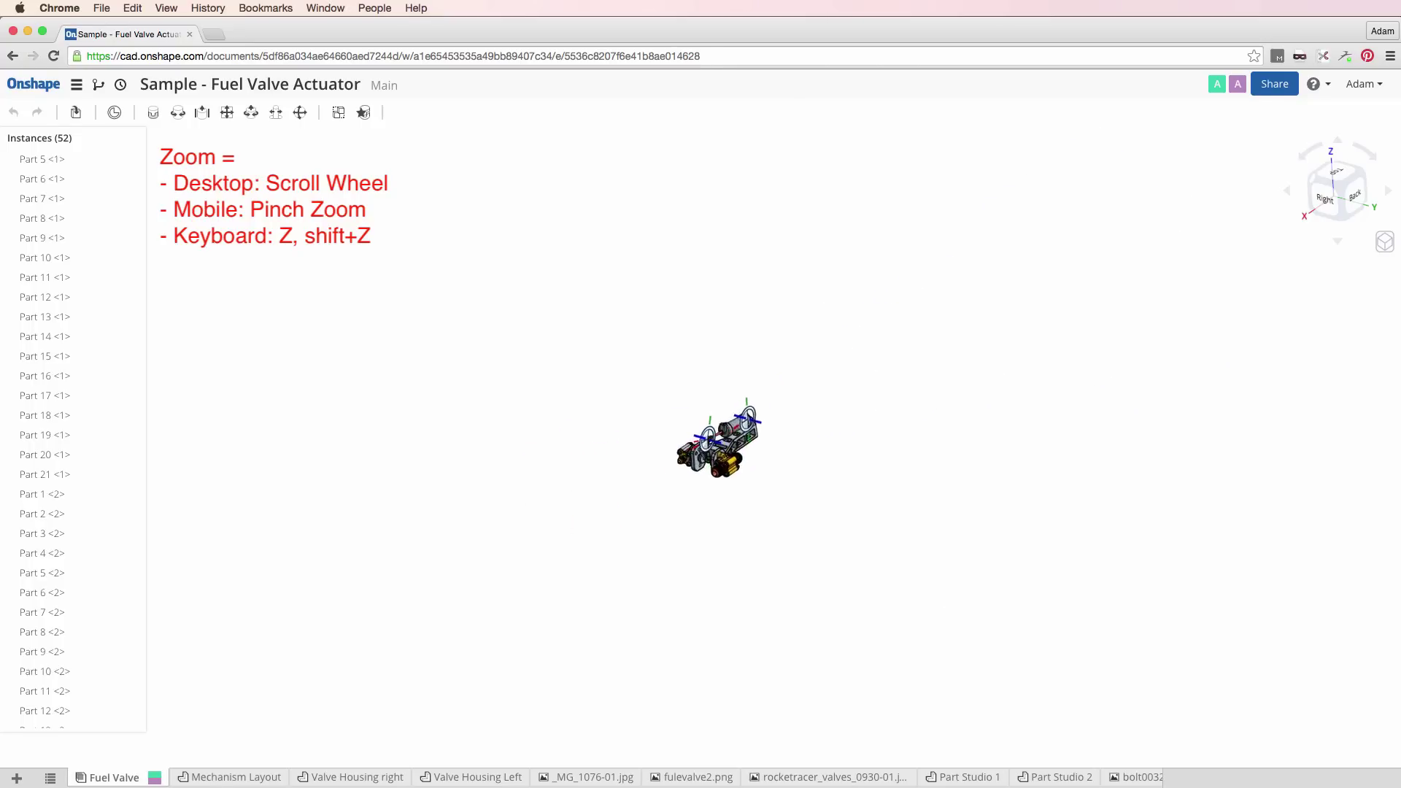
pyautogui.press('z')
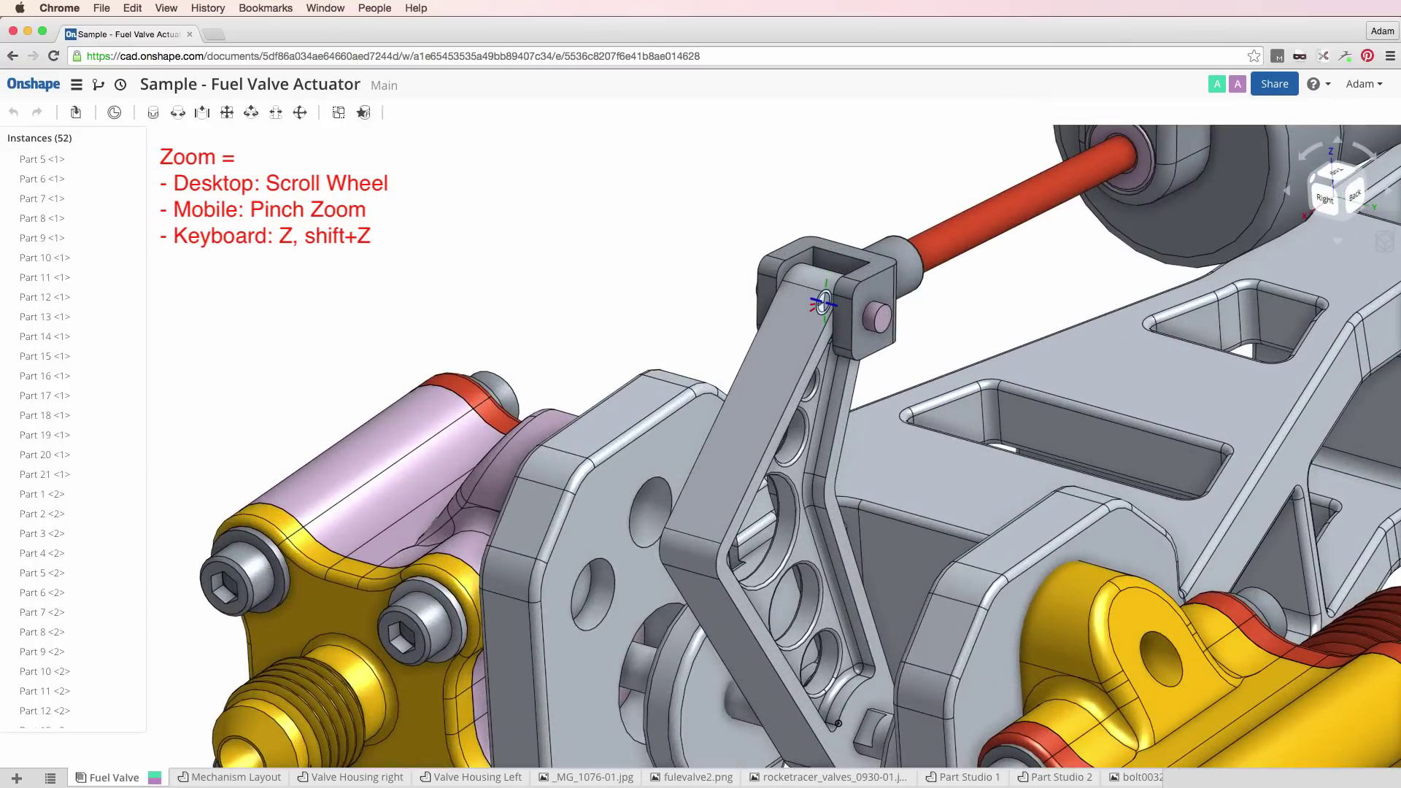
pyautogui.hotkey('shift', 'z')
pyautogui.hotkey('shift', 'z')
pyautogui.hotkey('shift', 'z')
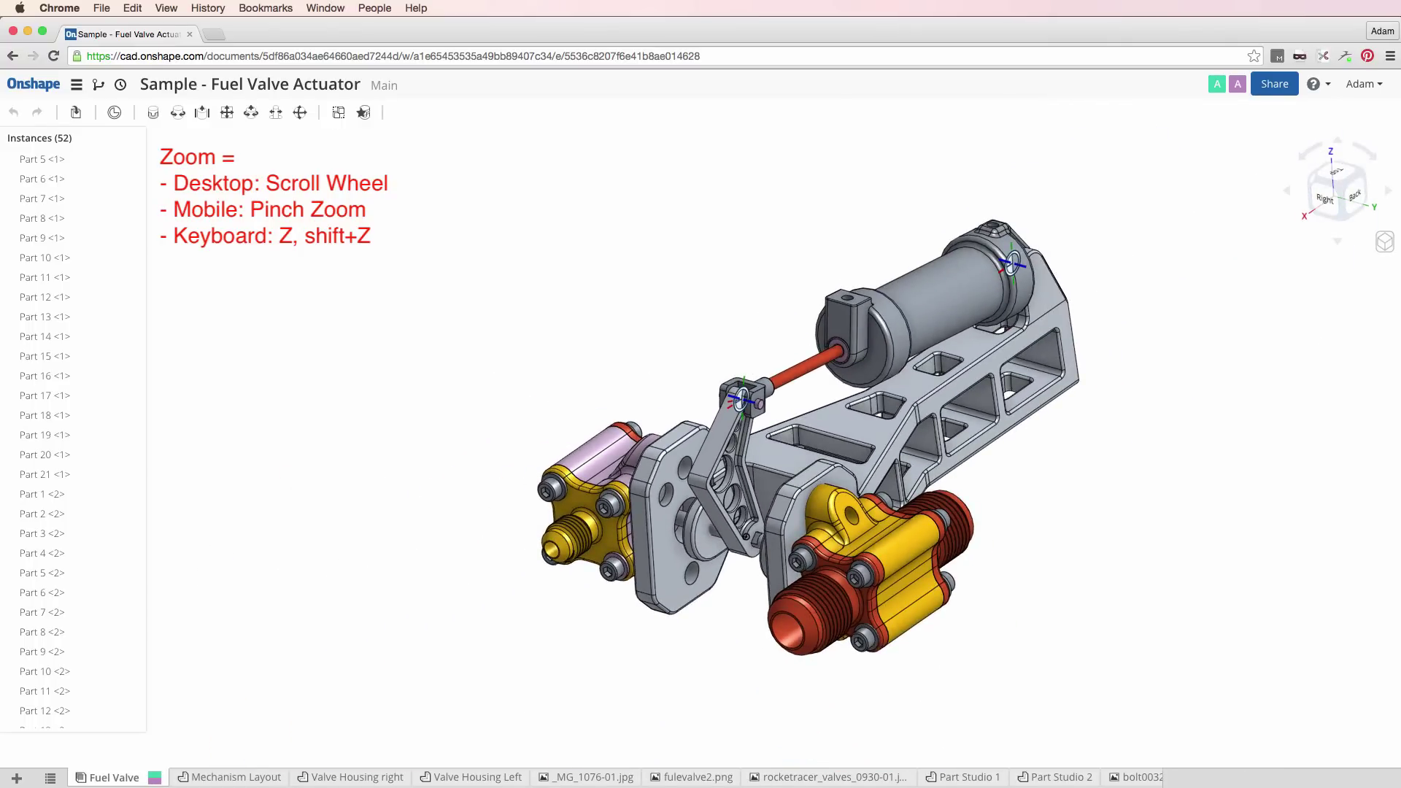
# Zoom far out from the assembly, fit the whole model to the view and orbit it to examine the front side.
pyautogui.moveTo(1000, 566); pyautogui.dragTo(1083, 526, button='right')
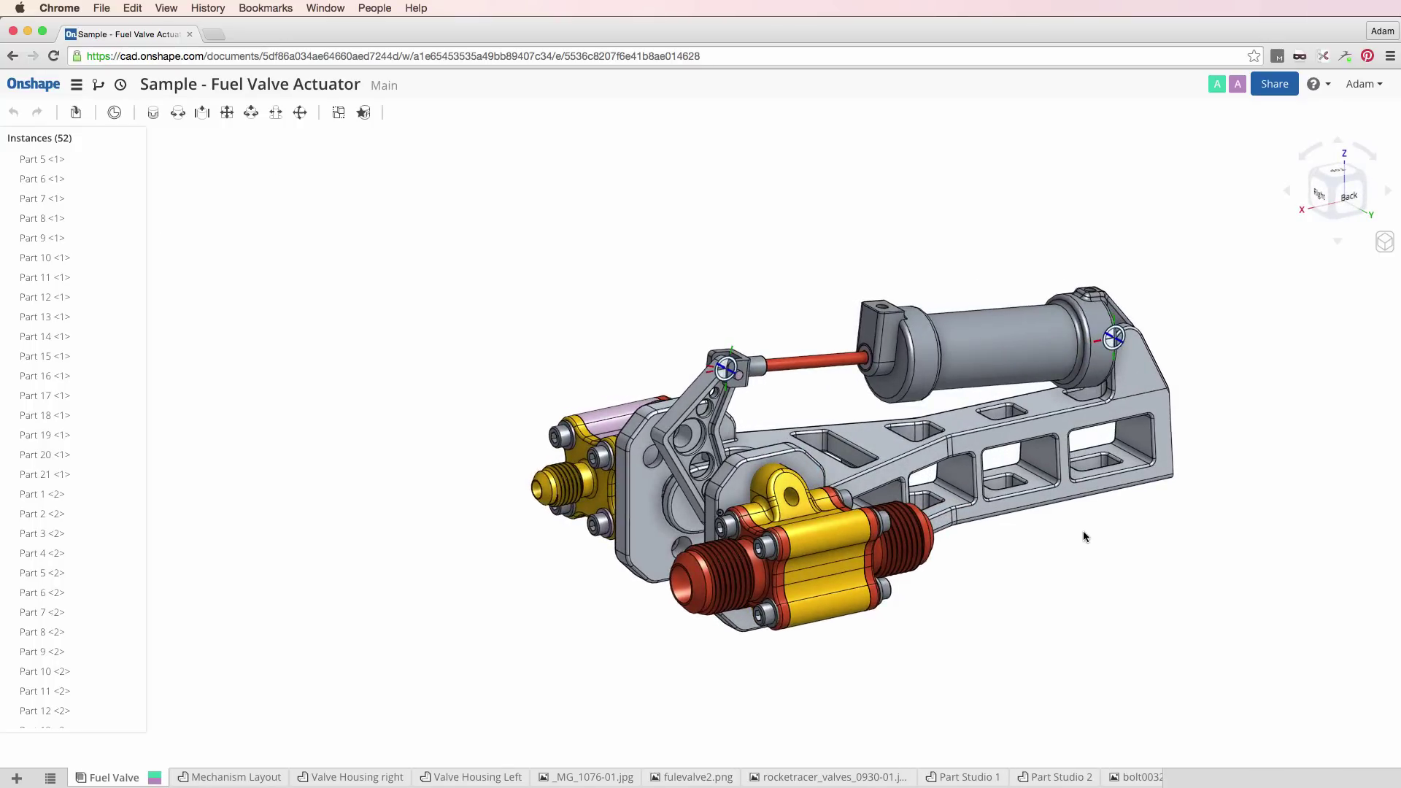
pyautogui.scroll(3, 1340, 392)
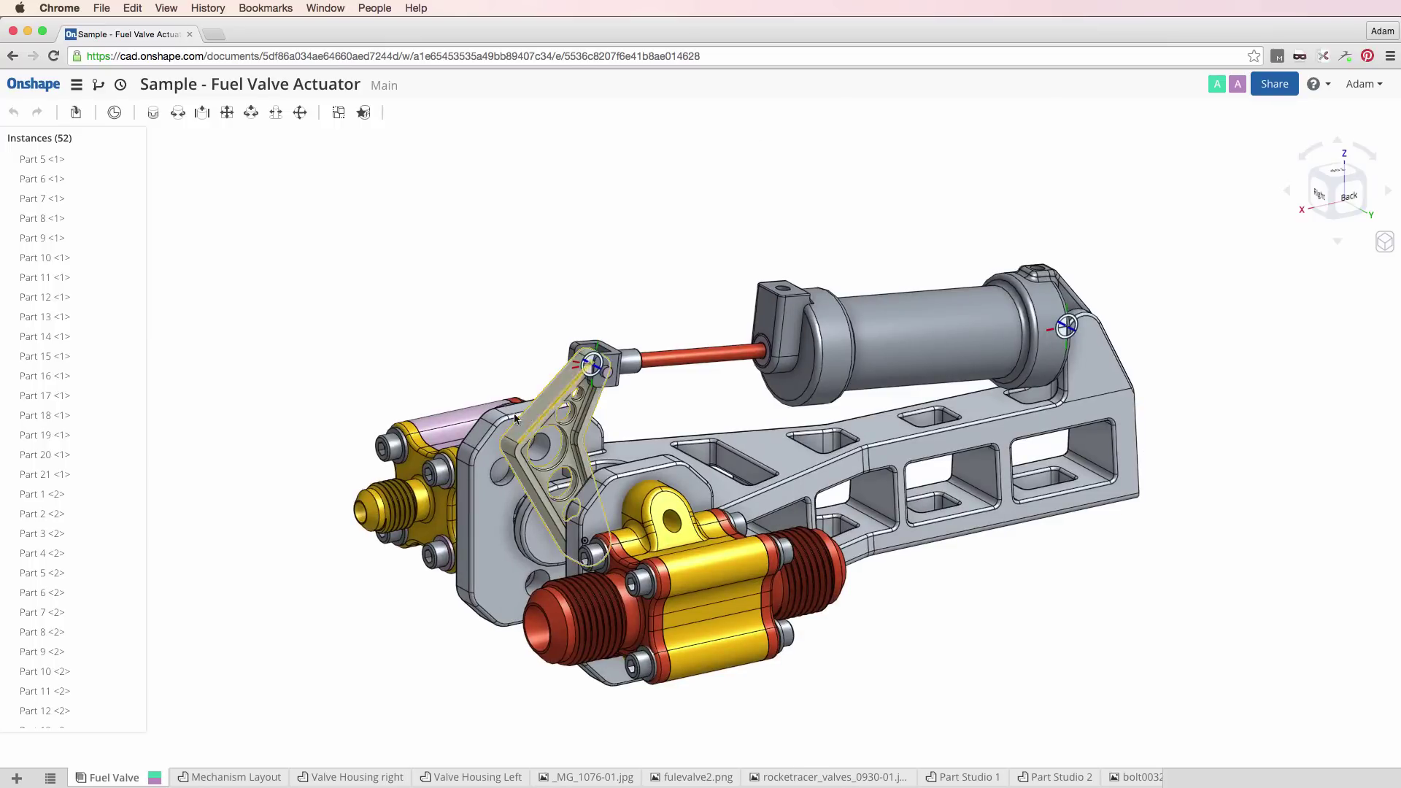
pyautogui.scroll(-10, 322, 403)
pyautogui.scroll(-2, 532, 438)
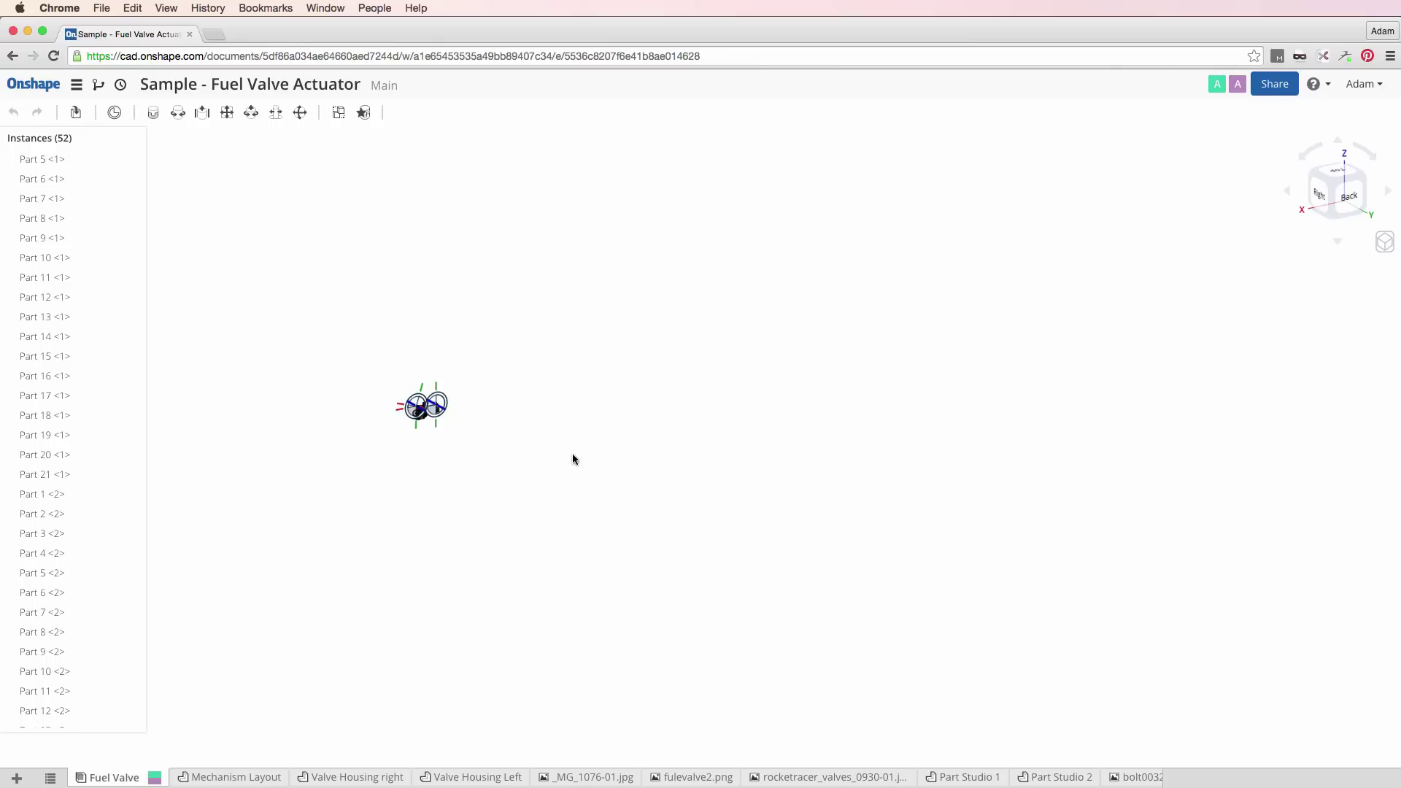
pyautogui.moveTo(572, 460); pyautogui.dragTo(463, 463, button='right')
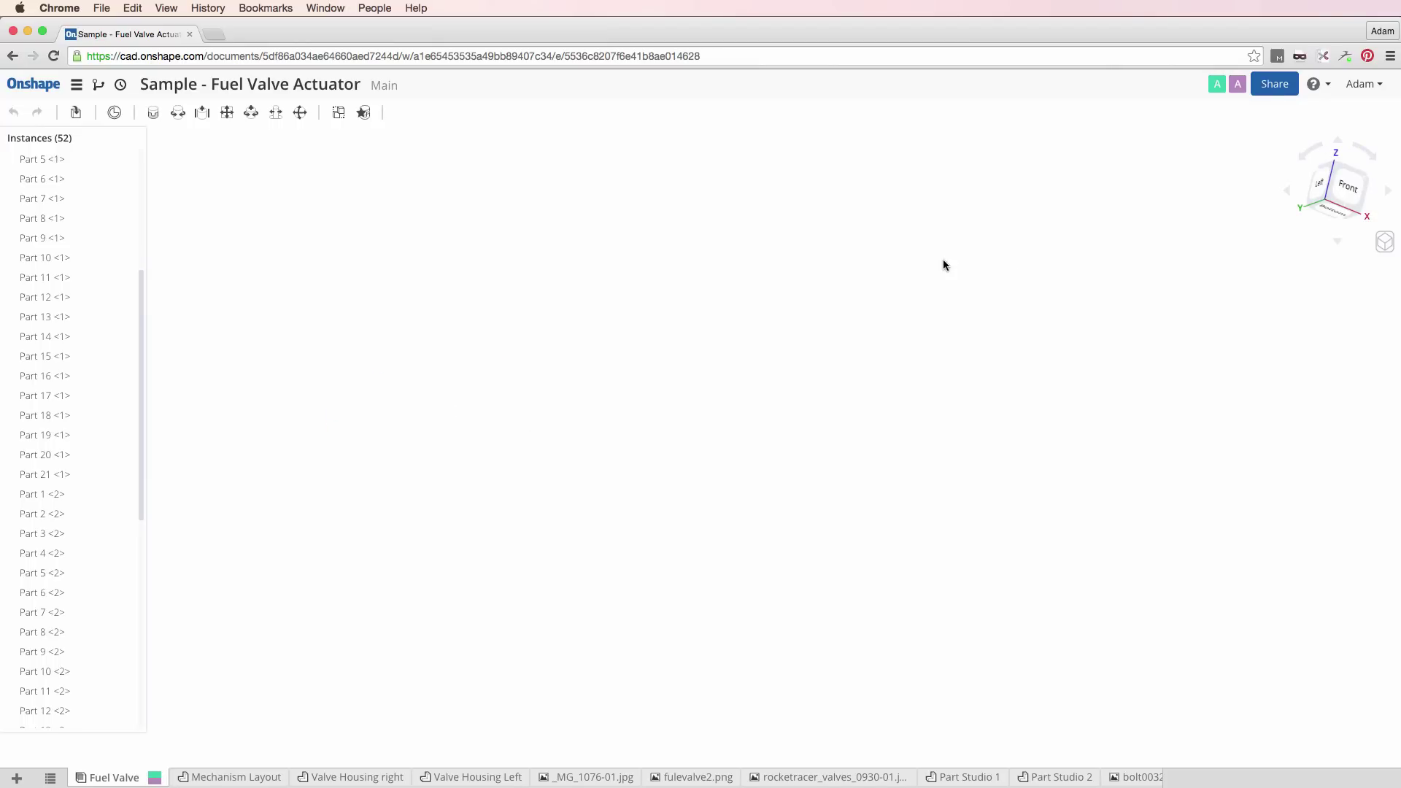
pyautogui.press('f')
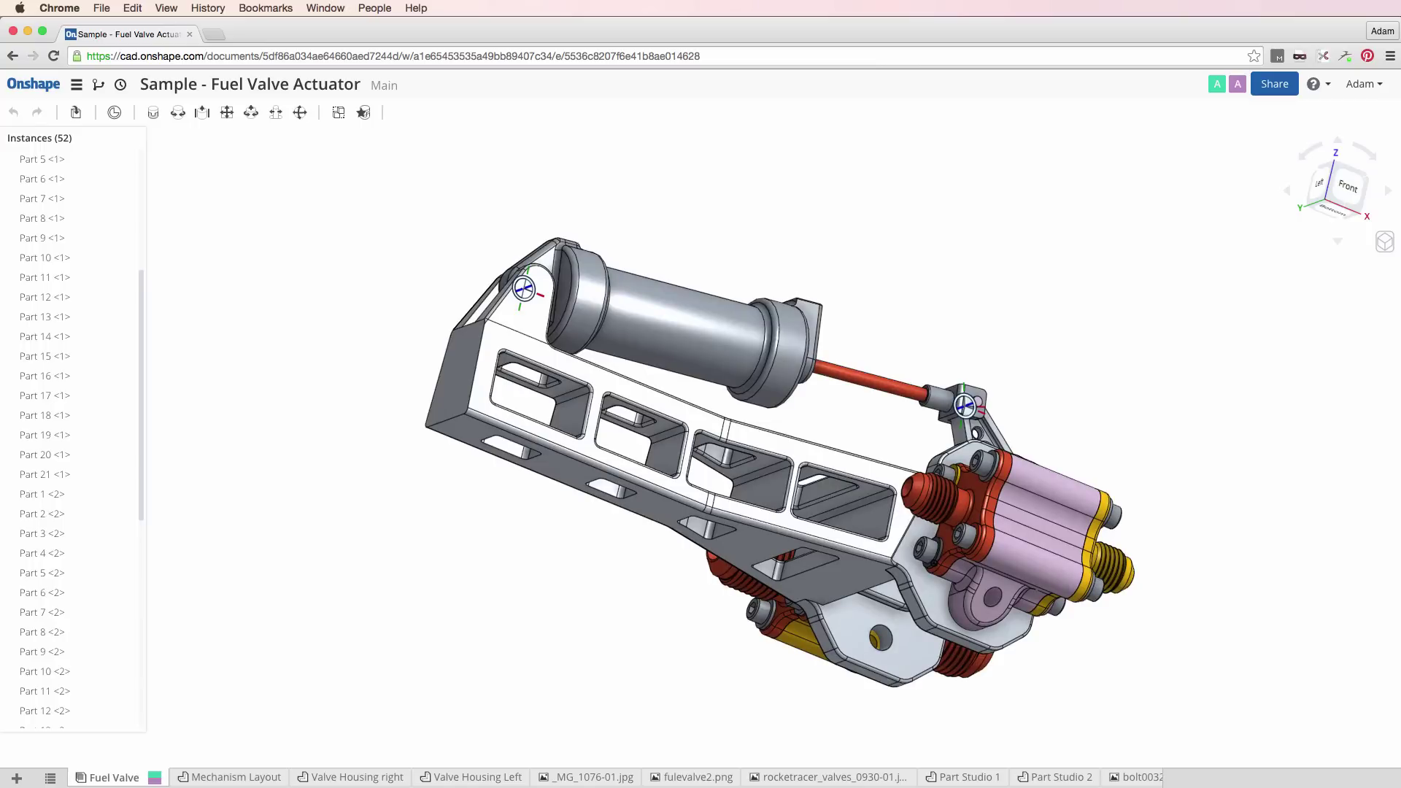
pyautogui.moveTo(1007, 291); pyautogui.dragTo(922, 331, button='right')
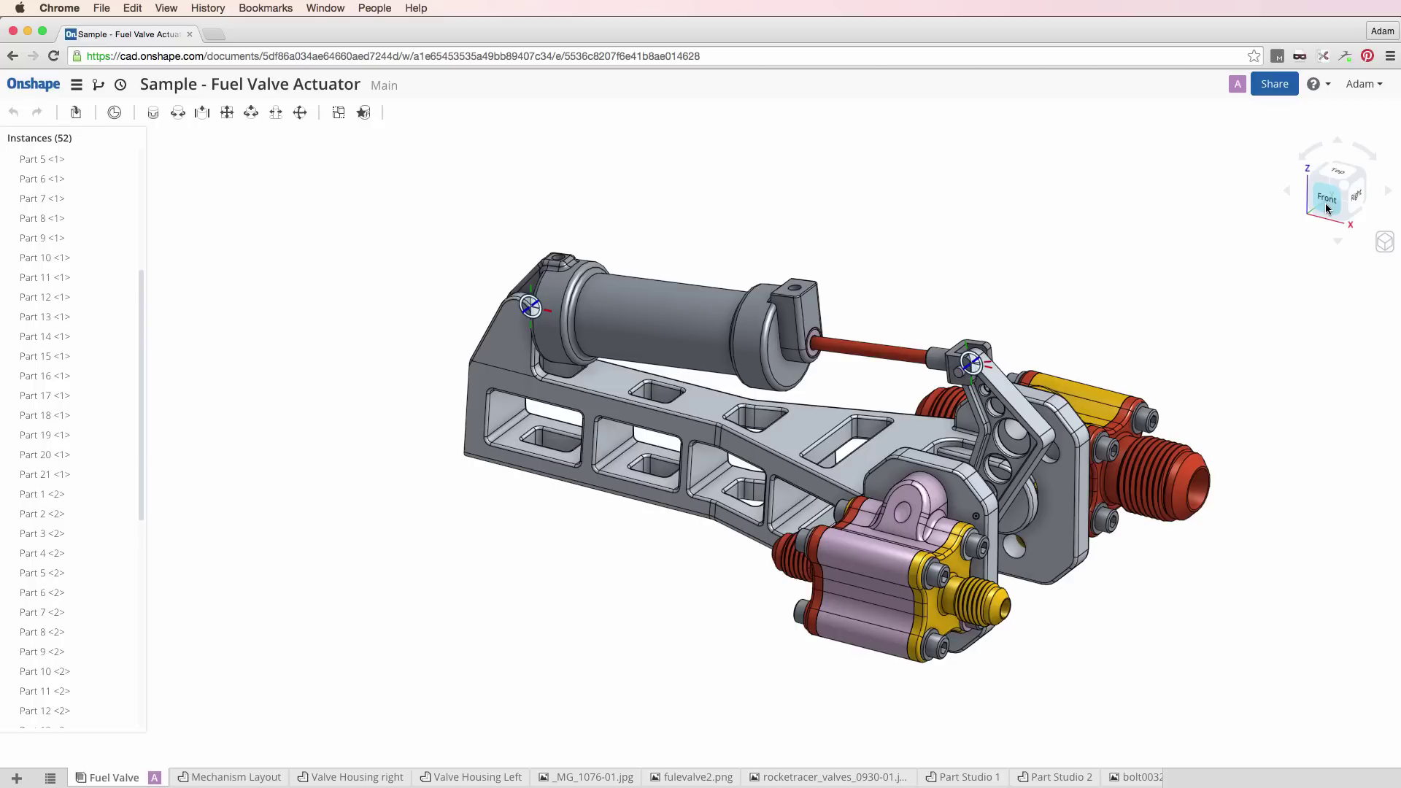
pyautogui.moveTo(1175, 203); pyautogui.dragTo(1126, 199, button='right')
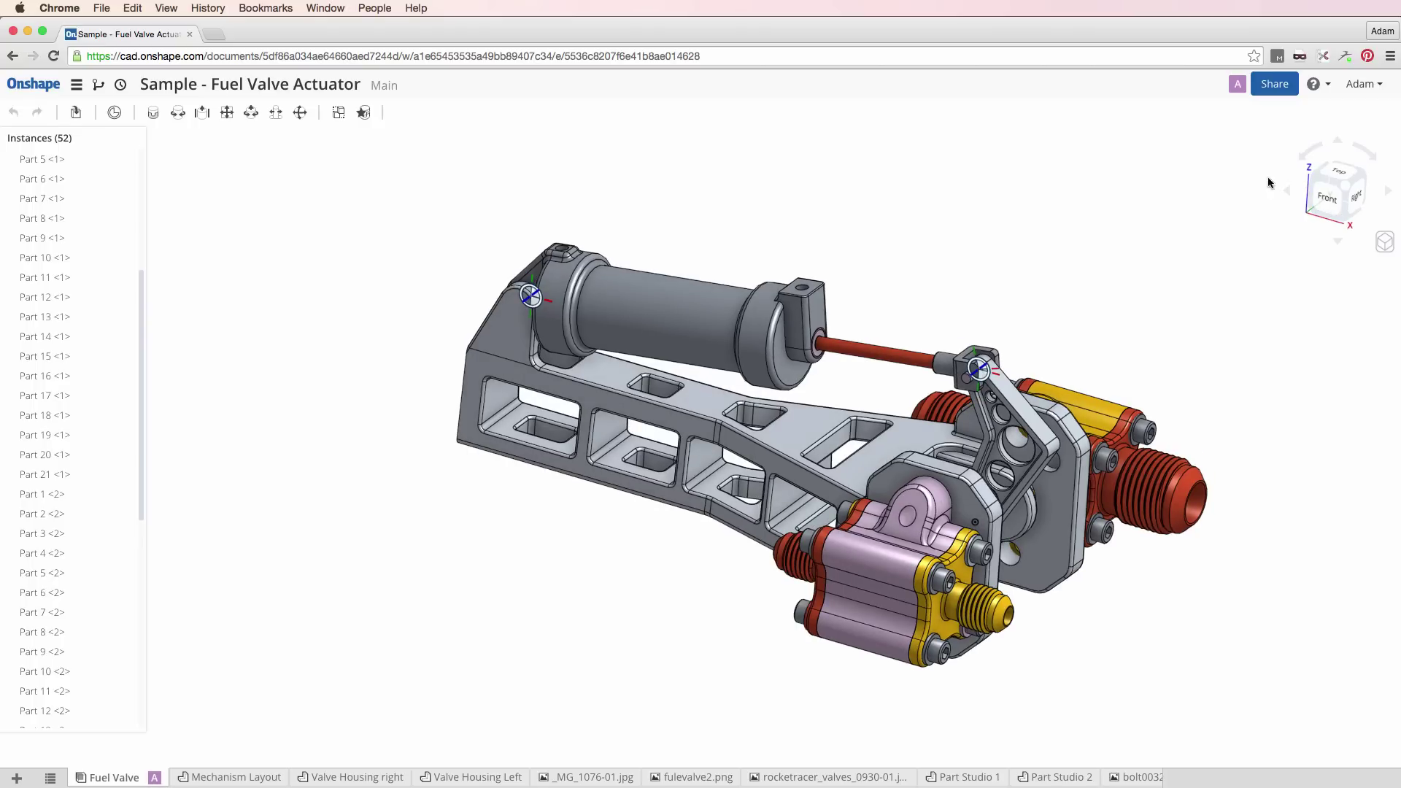
# Review the standard view shortcuts from Front view to Isometric view in the keyboard shortcuts list and close it.
pyautogui.click(1320, 91)
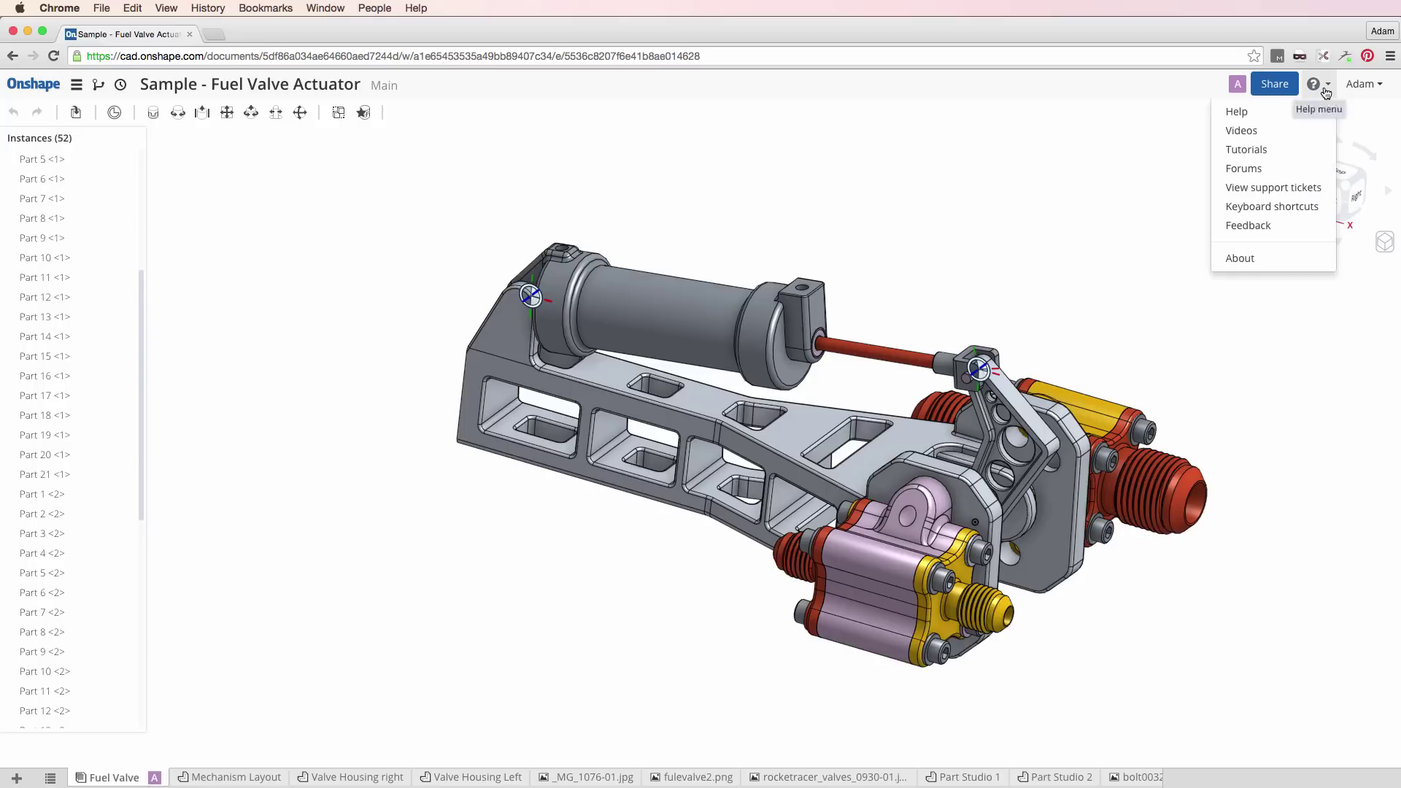
pyautogui.click(1305, 205)
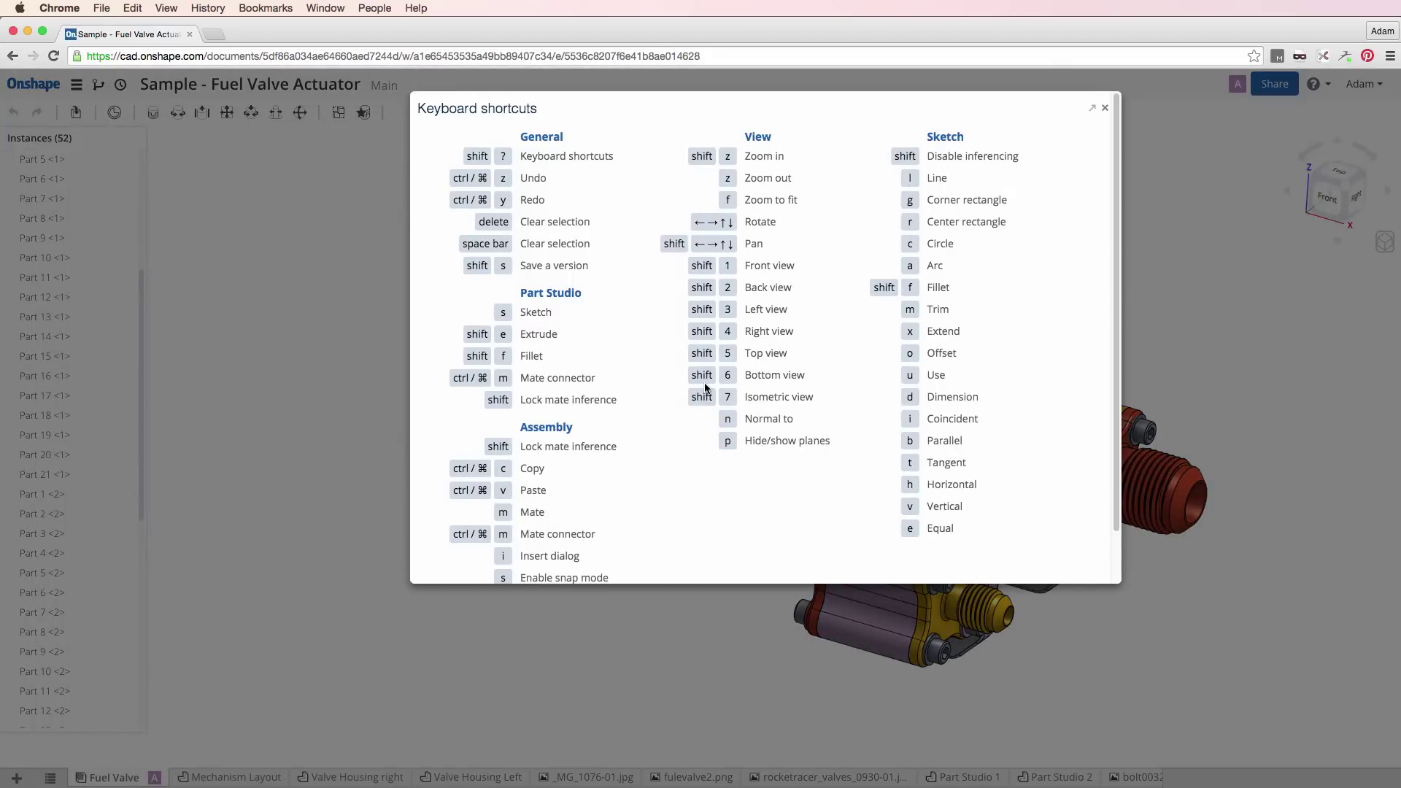
pyautogui.moveTo(744, 264); pyautogui.dragTo(816, 400)
pyautogui.click(836, 401)
pyautogui.click(1185, 290)
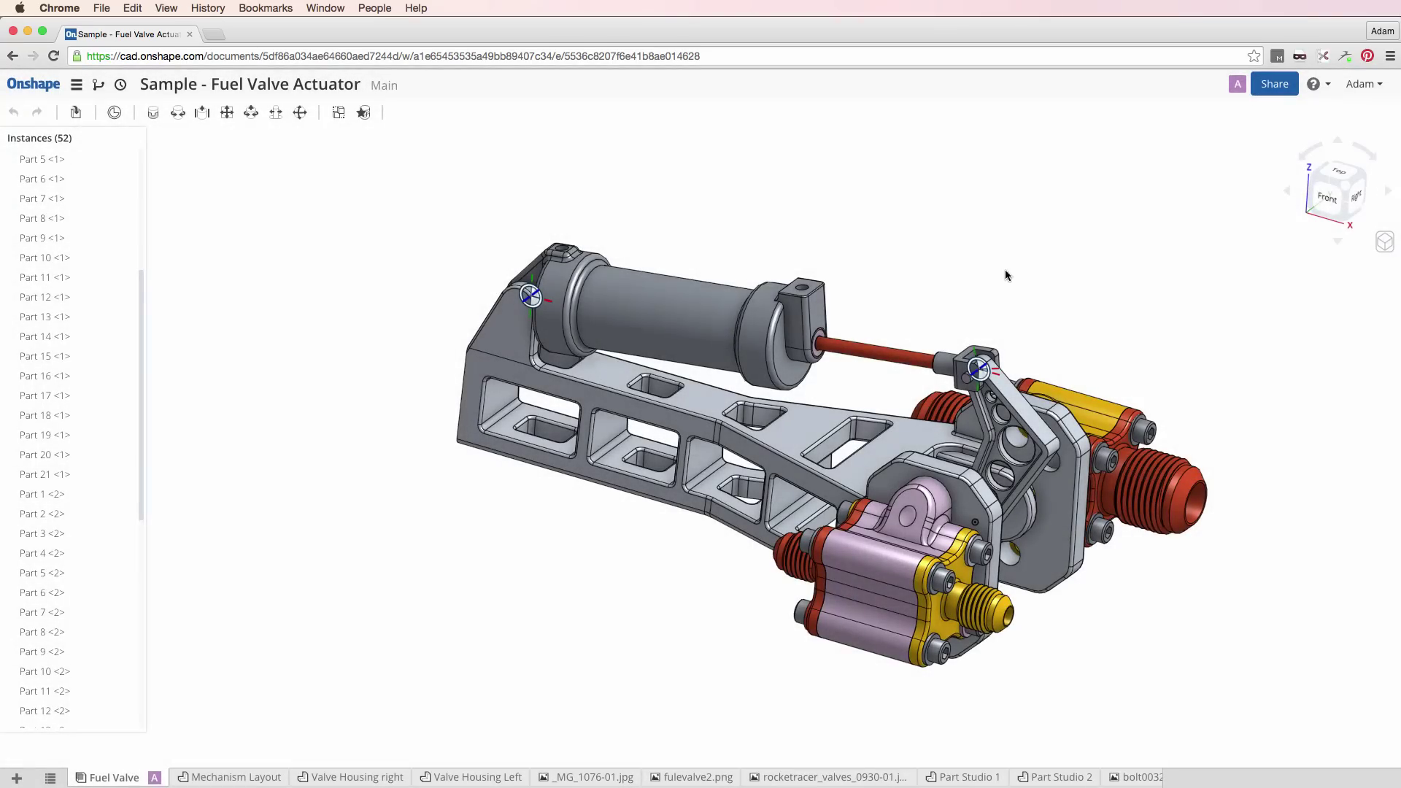
# Show the assembly in the front, back, left, right, top and isometric standard views in sequence.
pyautogui.hotkey('shift', '1')
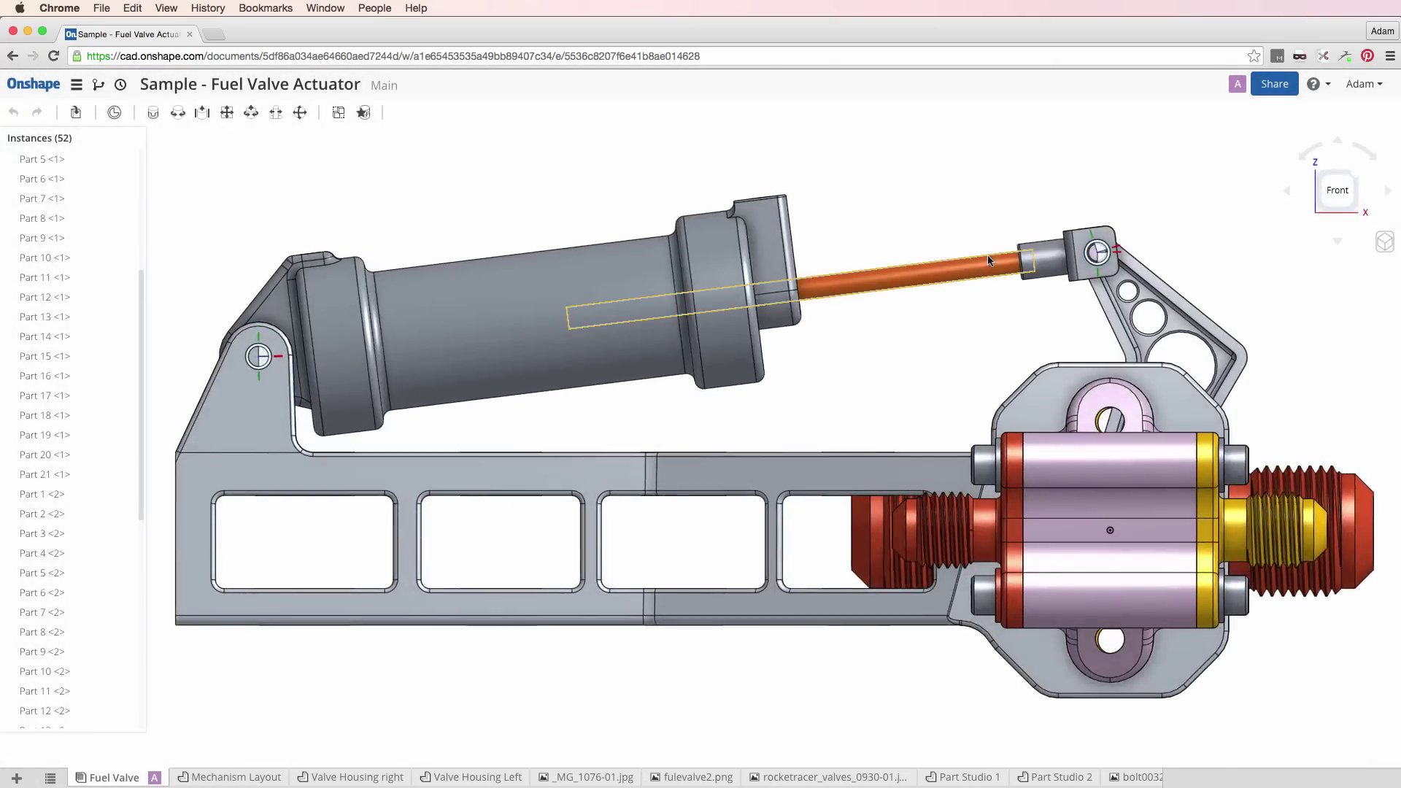
pyautogui.hotkey('shift', '2')
pyautogui.hotkey('shift', '3')
pyautogui.hotkey('shift', '4')
pyautogui.hotkey('shift', '5')
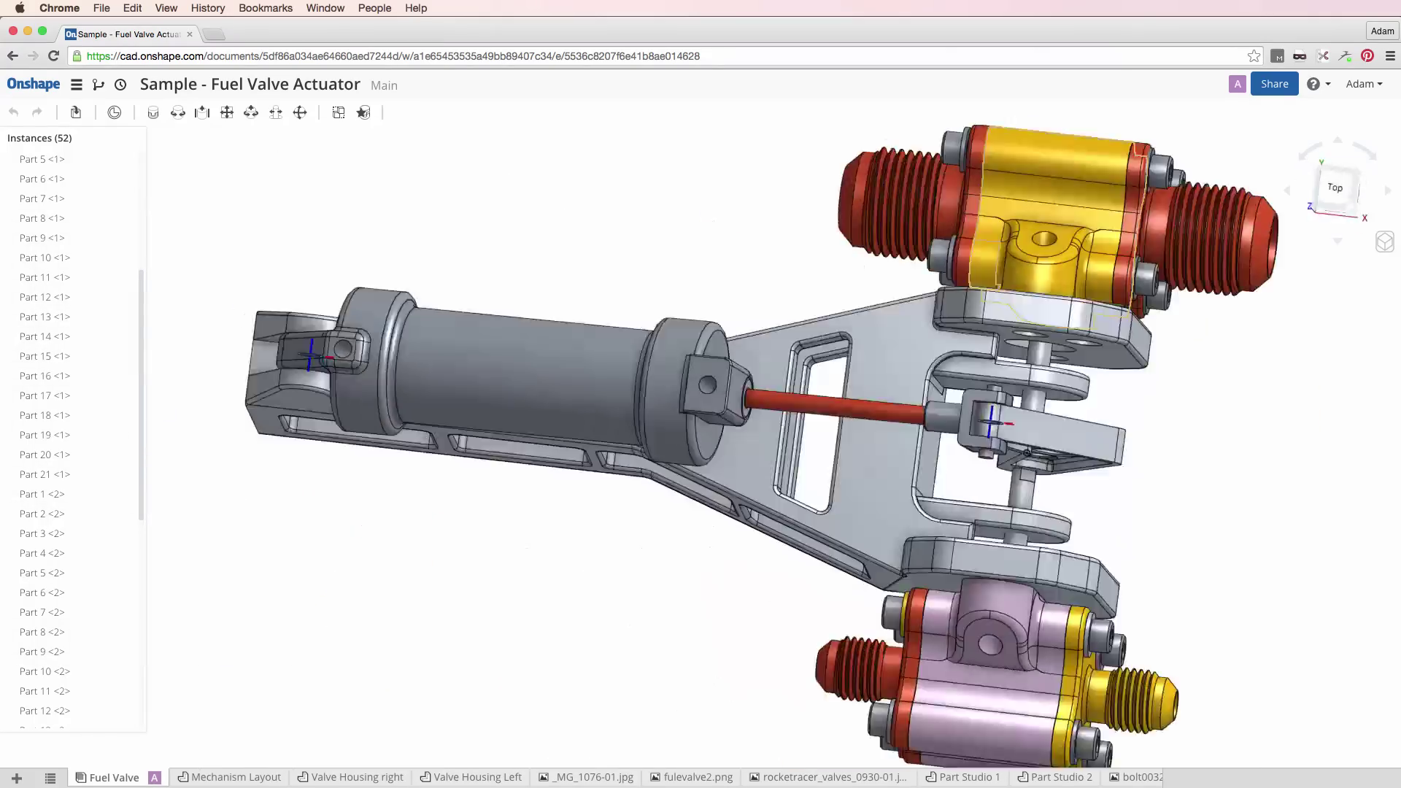
pyautogui.hotkey('shift', '7')
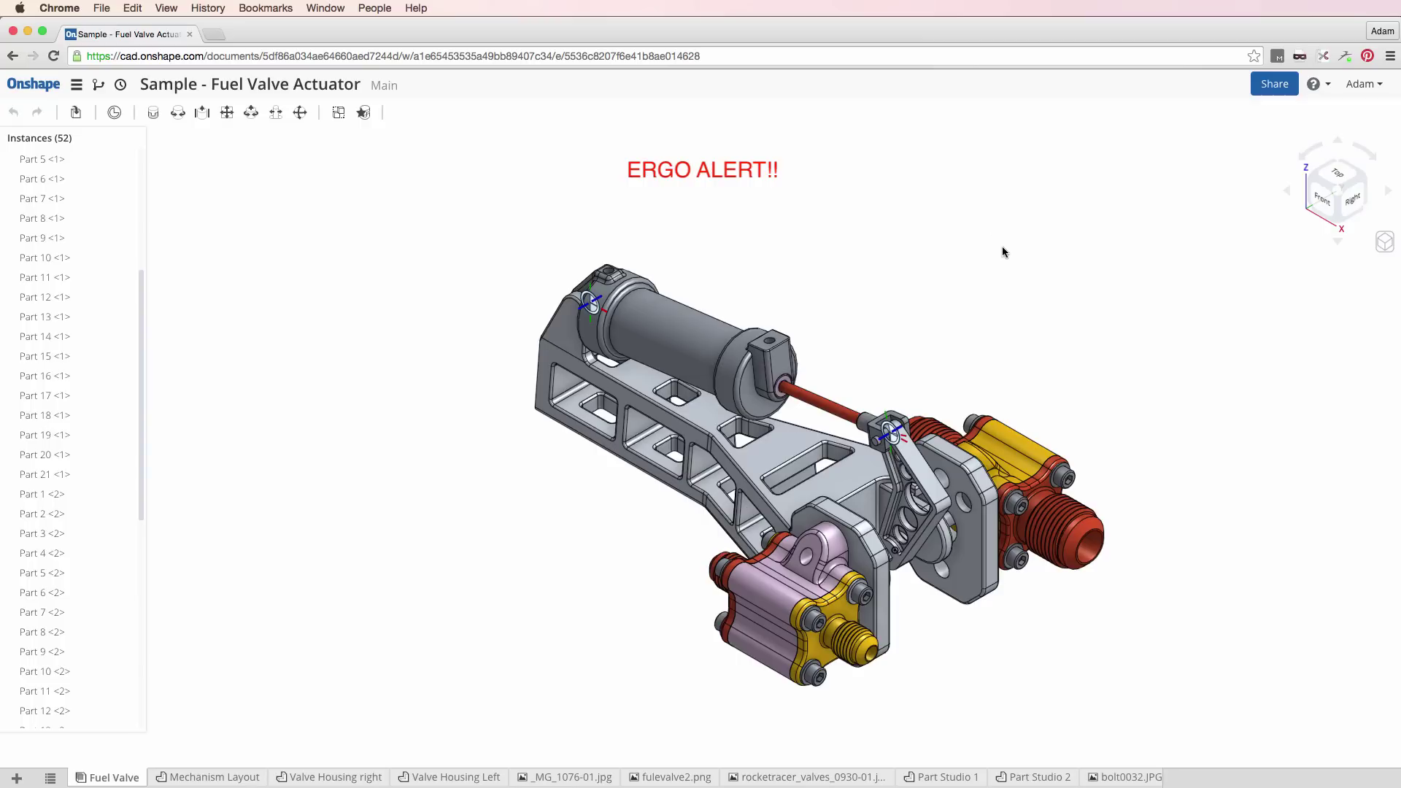
# Cycle the assembly through the front, back and left views and orbit freely to an angled, zoomed-out view from above.
pyautogui.hotkey('shift', '1')
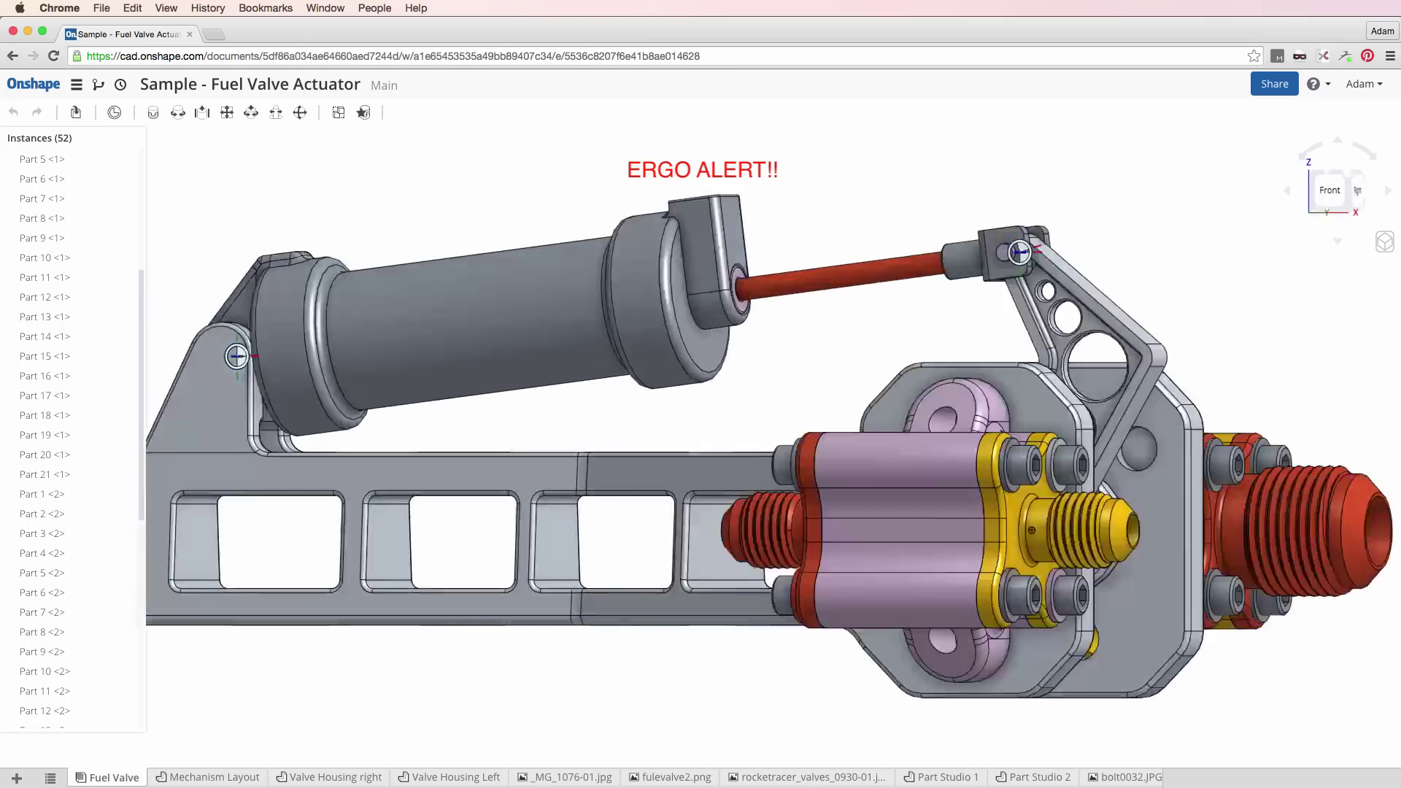
pyautogui.hotkey('shift', '2')
pyautogui.hotkey('shift', '3')
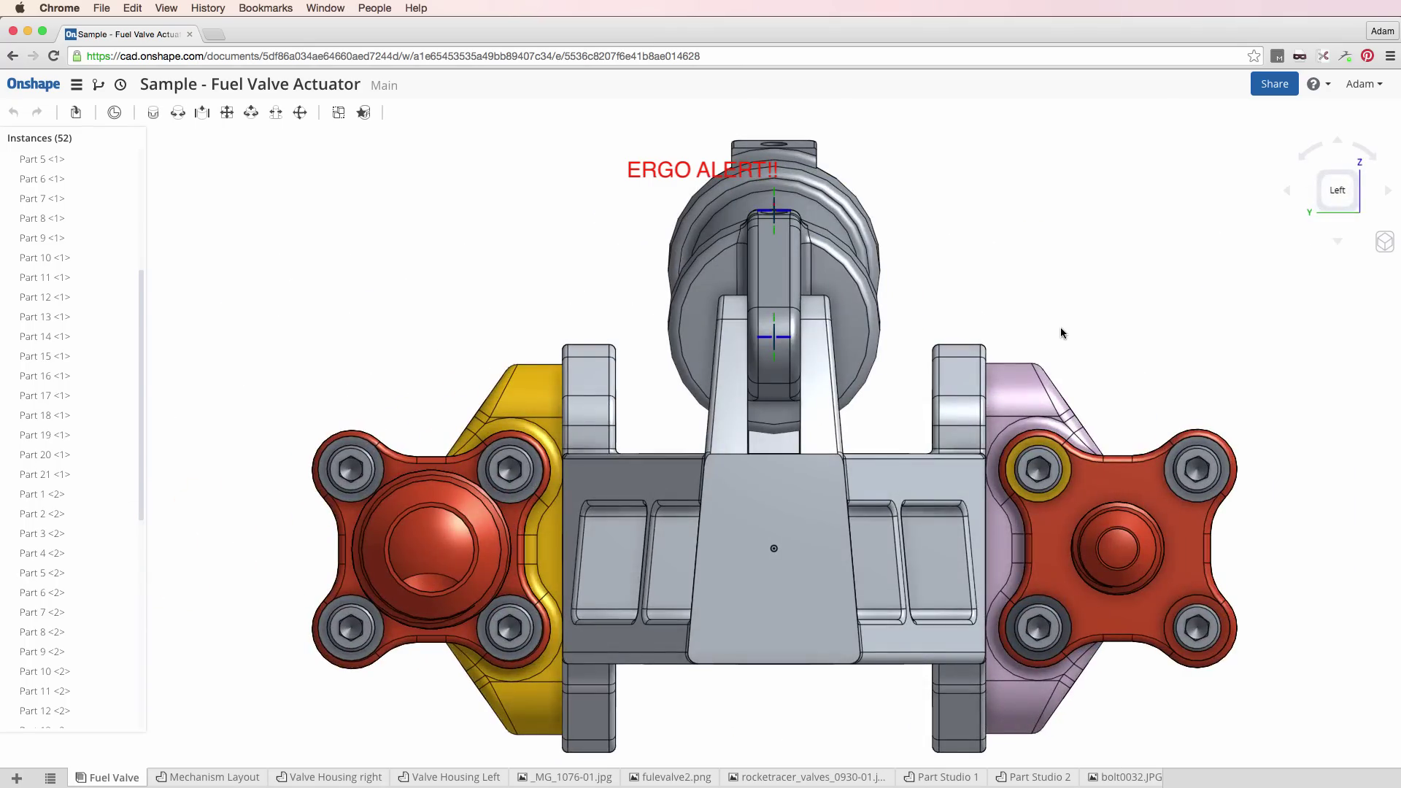
pyautogui.moveTo(1061, 333); pyautogui.dragTo(907, 381, button='right')
pyautogui.scroll(-5, 907, 381)
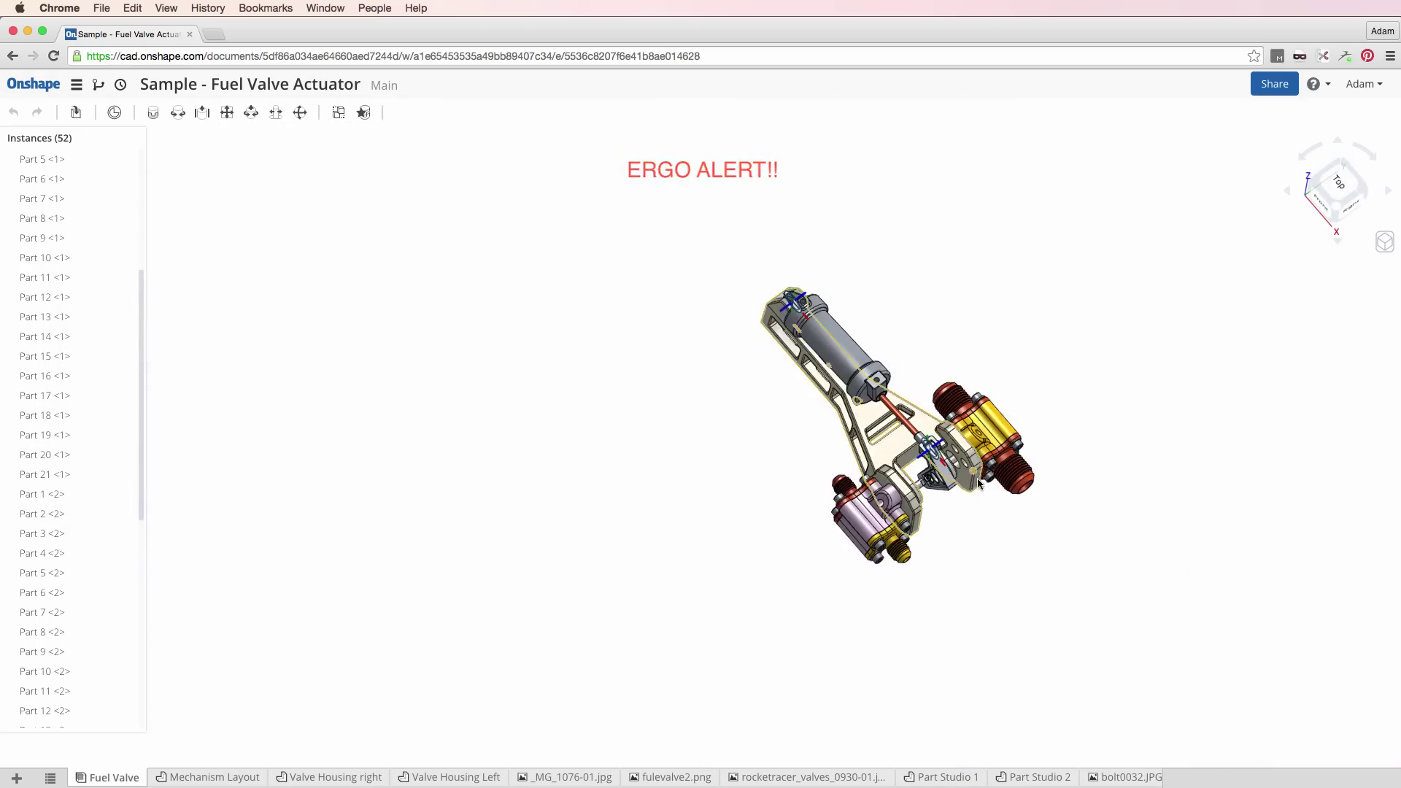
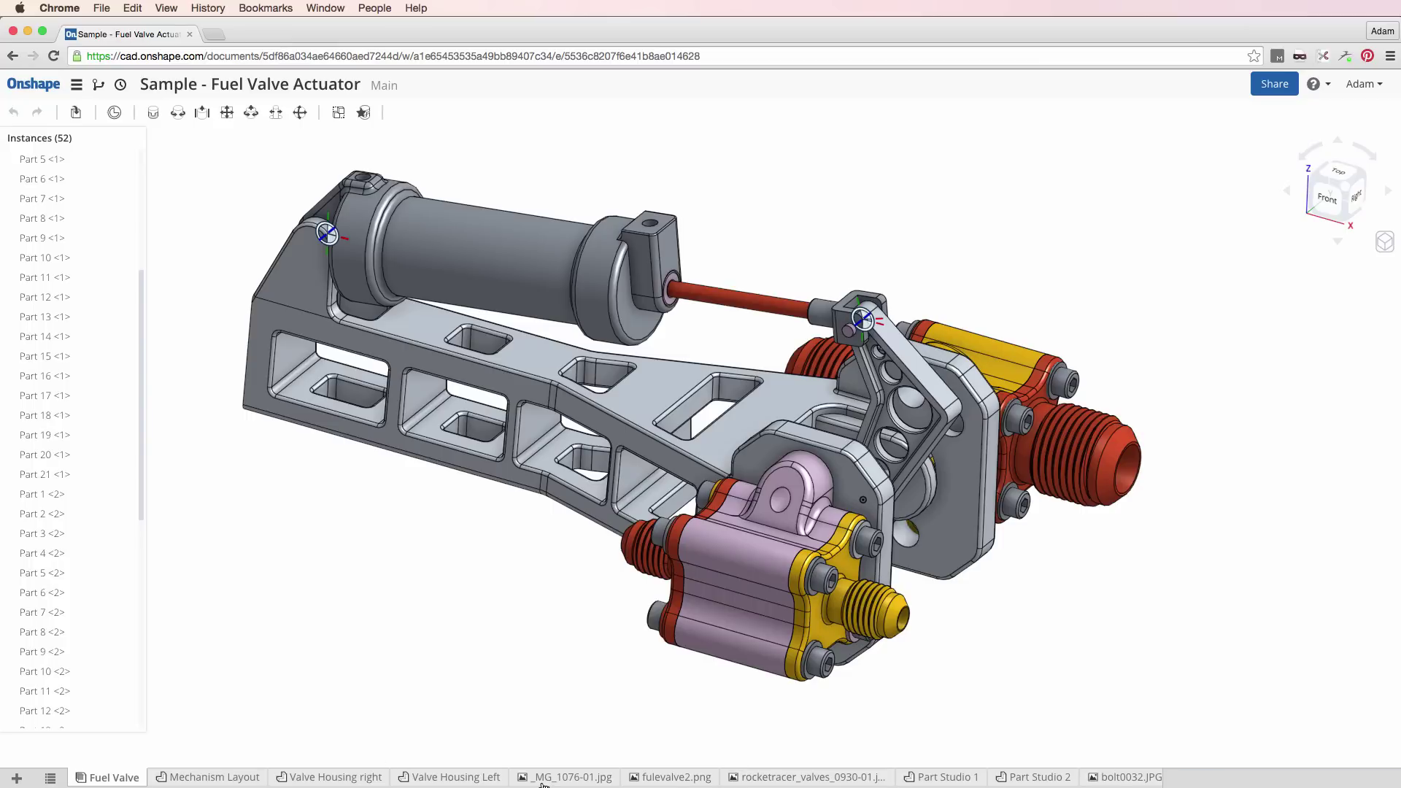
# Check the options available for the tabs in the document's tab list and open the fulevalve2.png image.
pyautogui.click(51, 779)
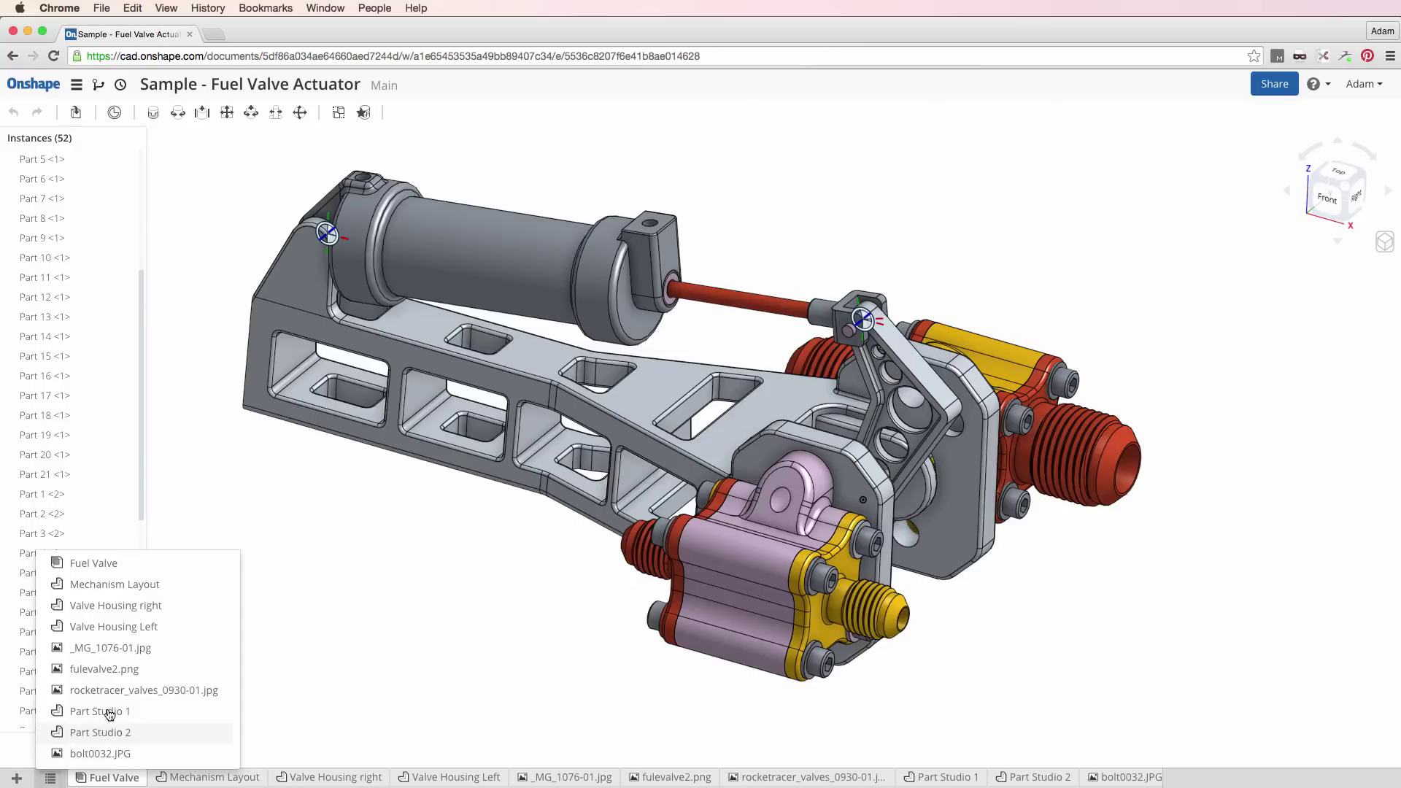
pyautogui.rightClick(114, 609)
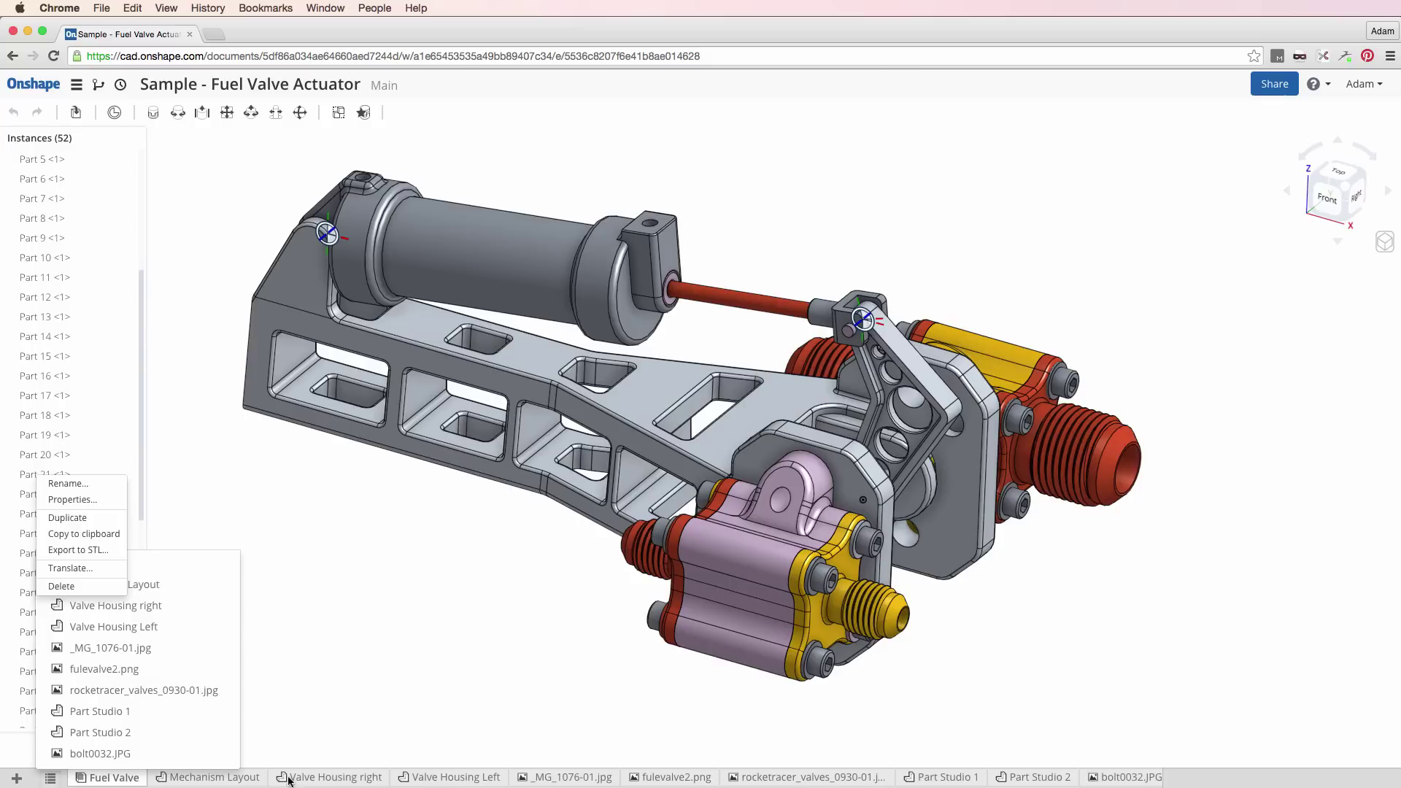
pyautogui.click(51, 779)
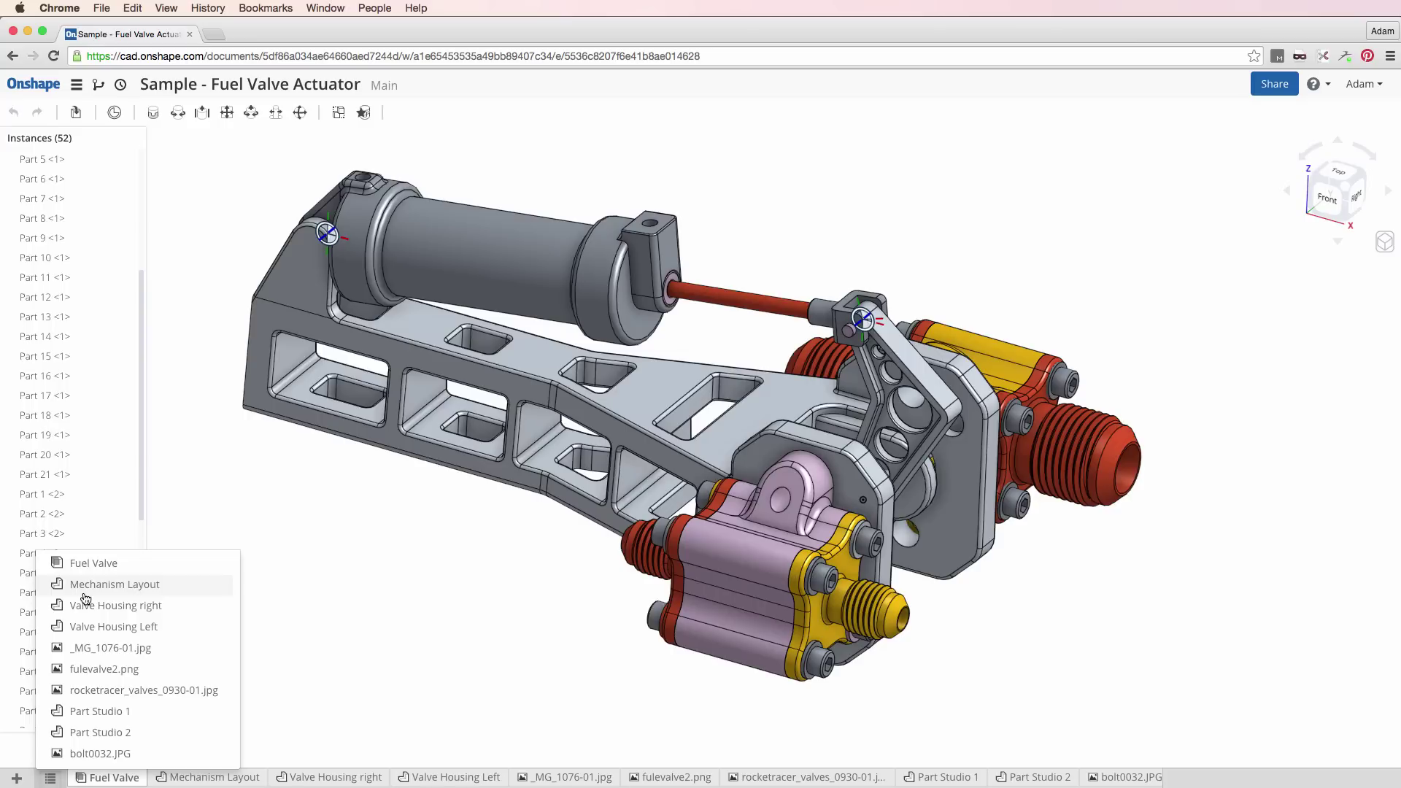
pyautogui.click(102, 669)
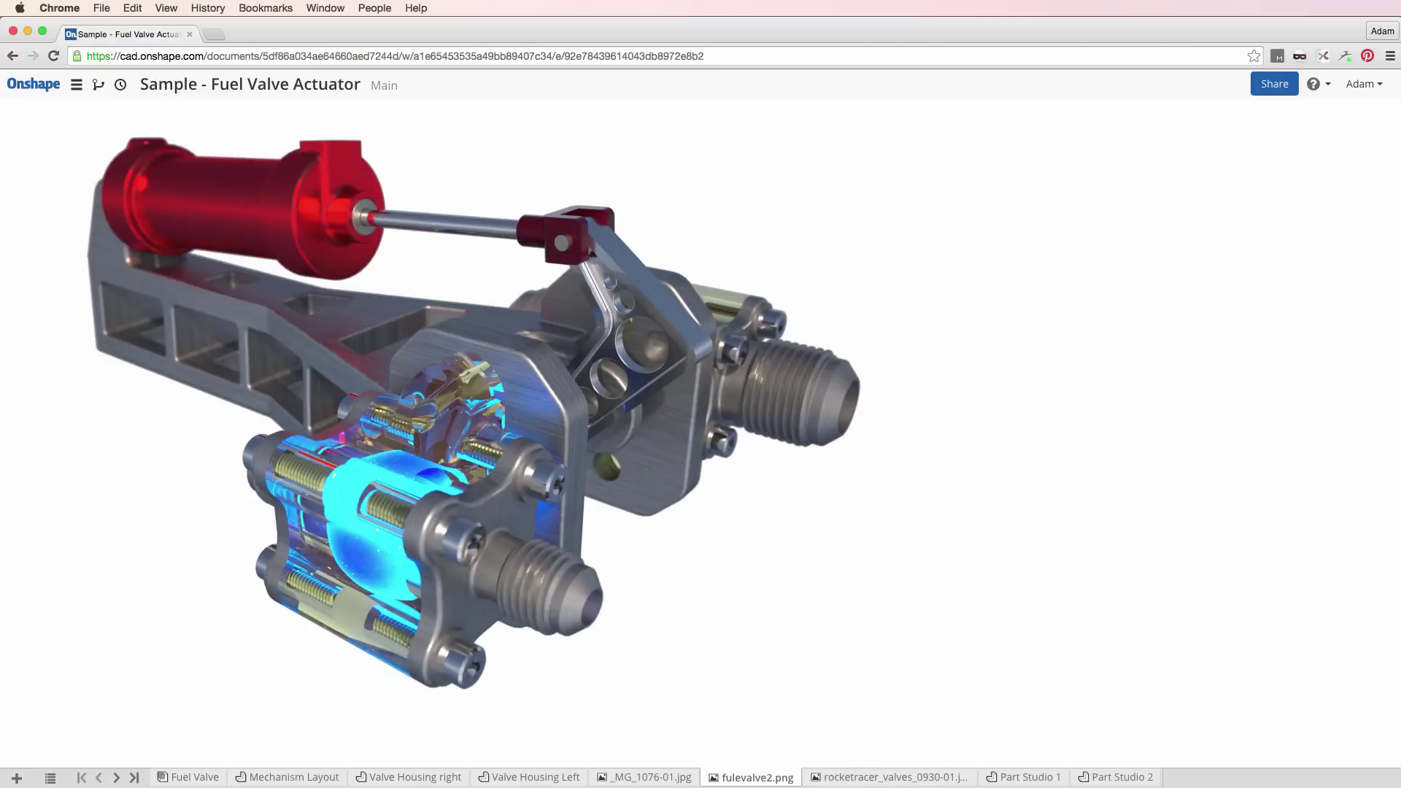
# Return to the Fuel Valve assembly and look through its instances and mate features.
pyautogui.click(50, 778)
pyautogui.click(110, 563)
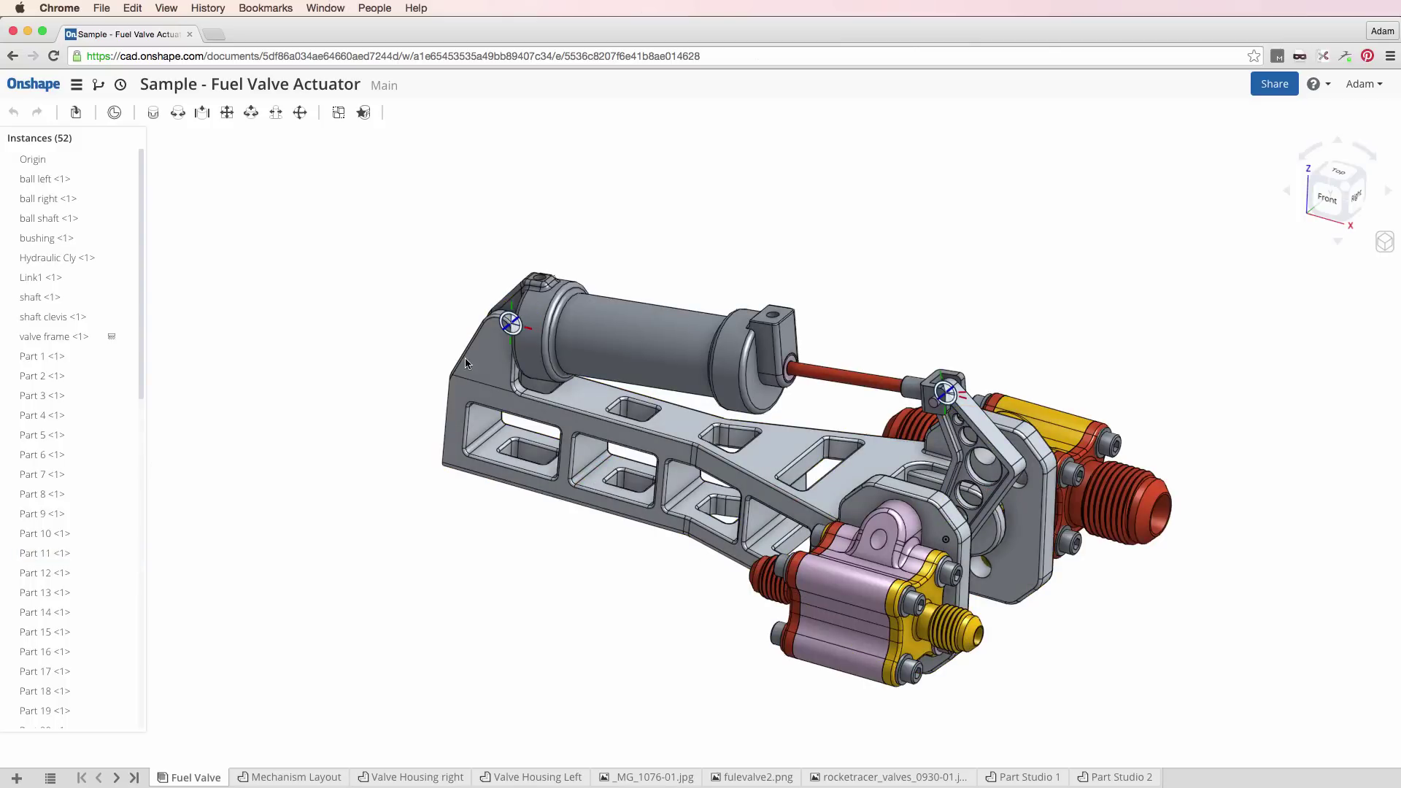
pyautogui.scroll(-10, 78, 368)
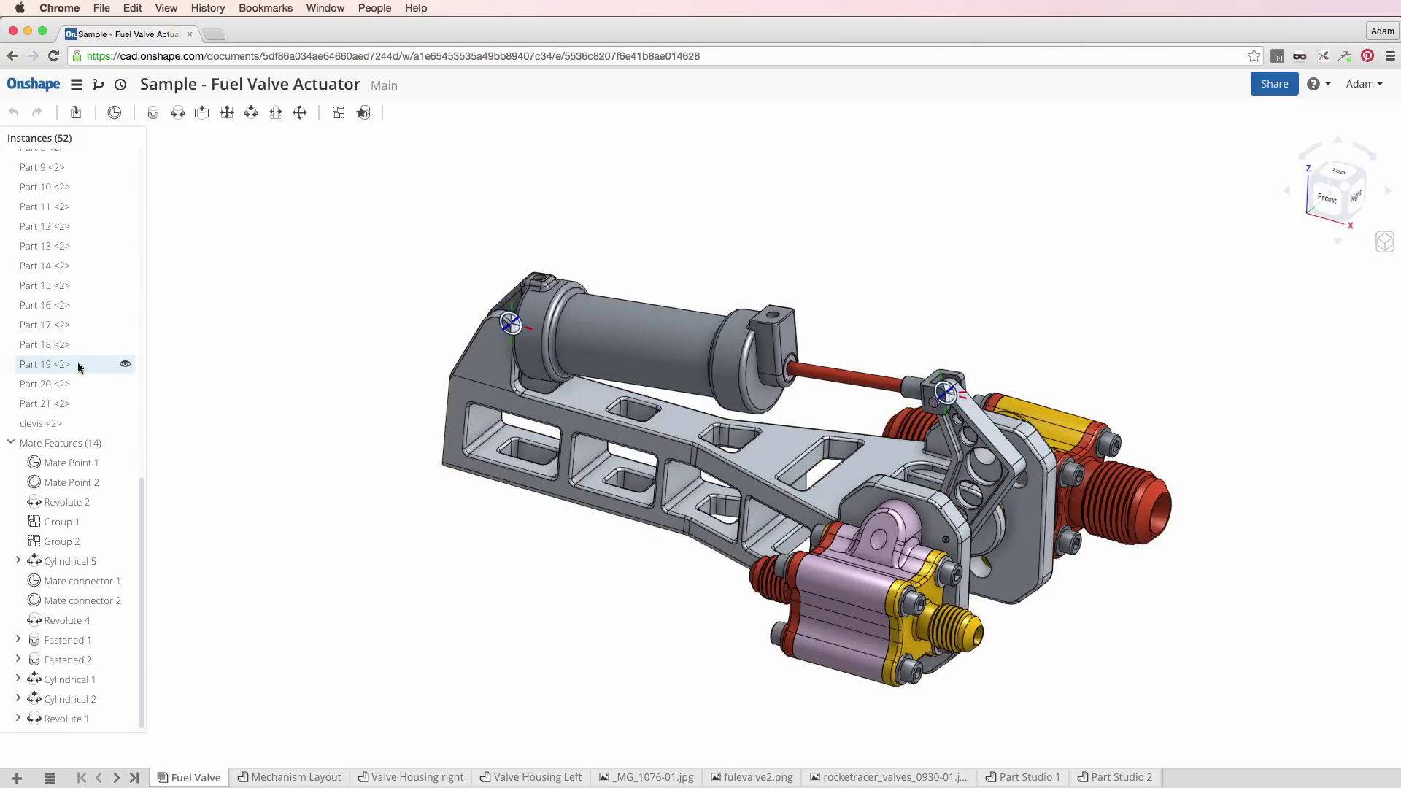
pyautogui.scroll(15, 79, 368)
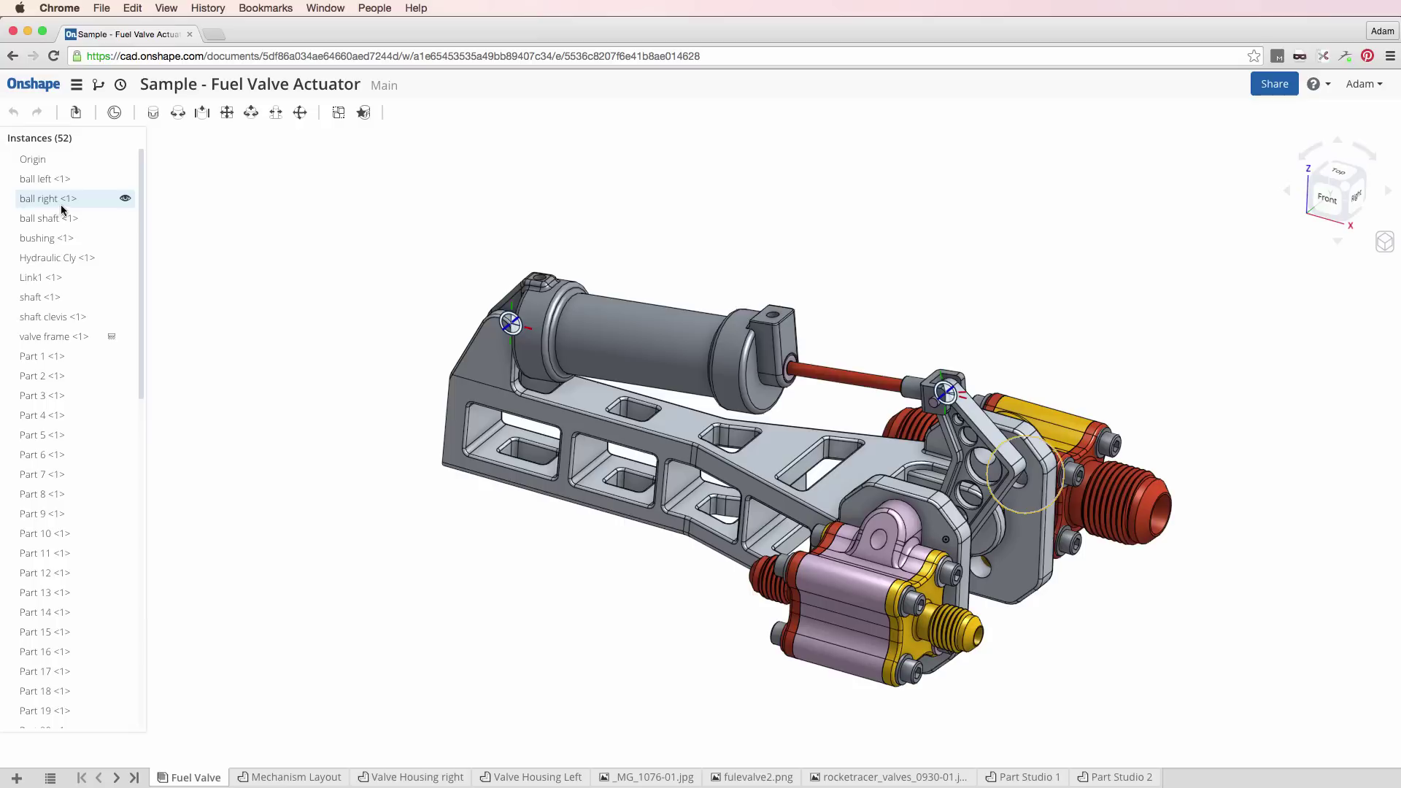
pyautogui.scroll(-10, 66, 368)
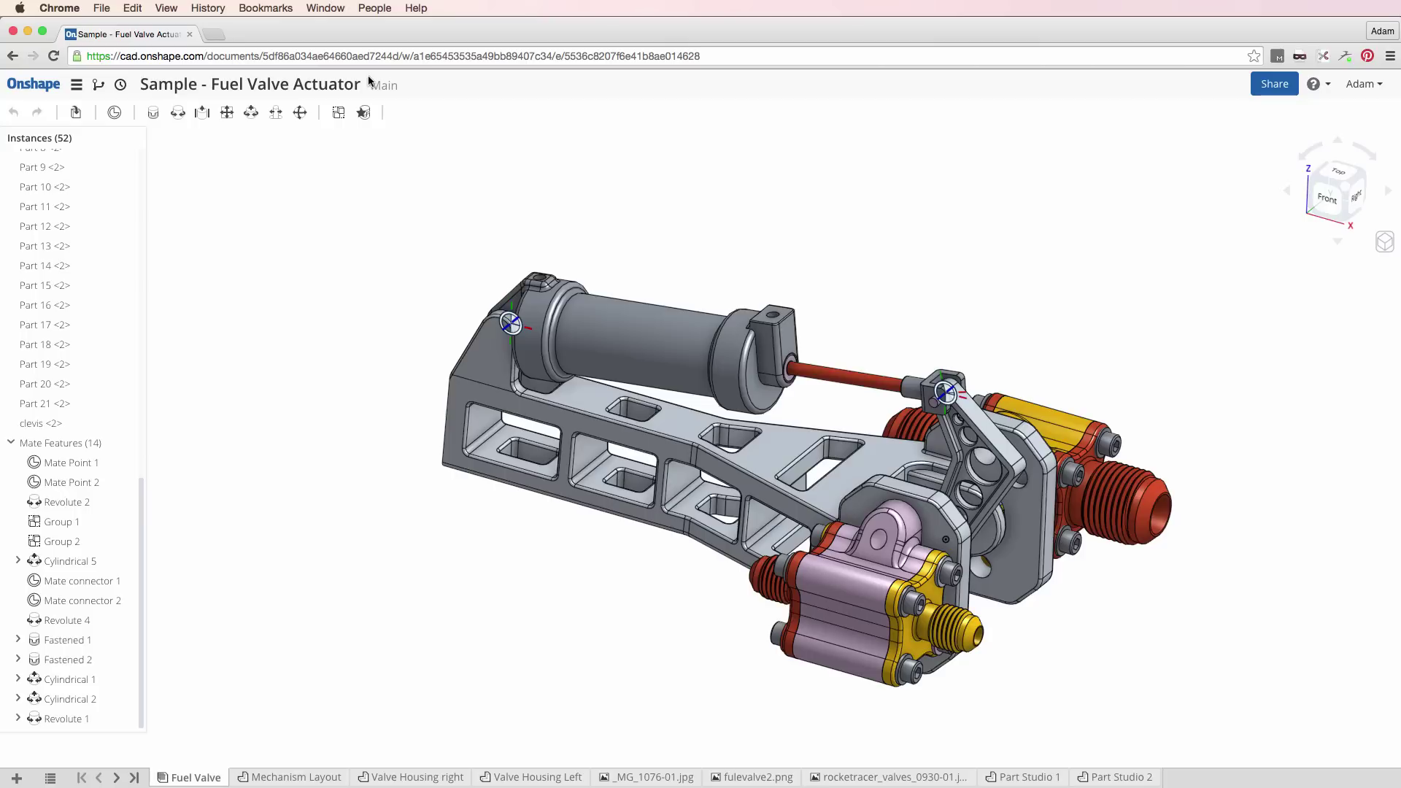
# Review the document's versions and workspaces and close the overview.
pyautogui.click(99, 87)
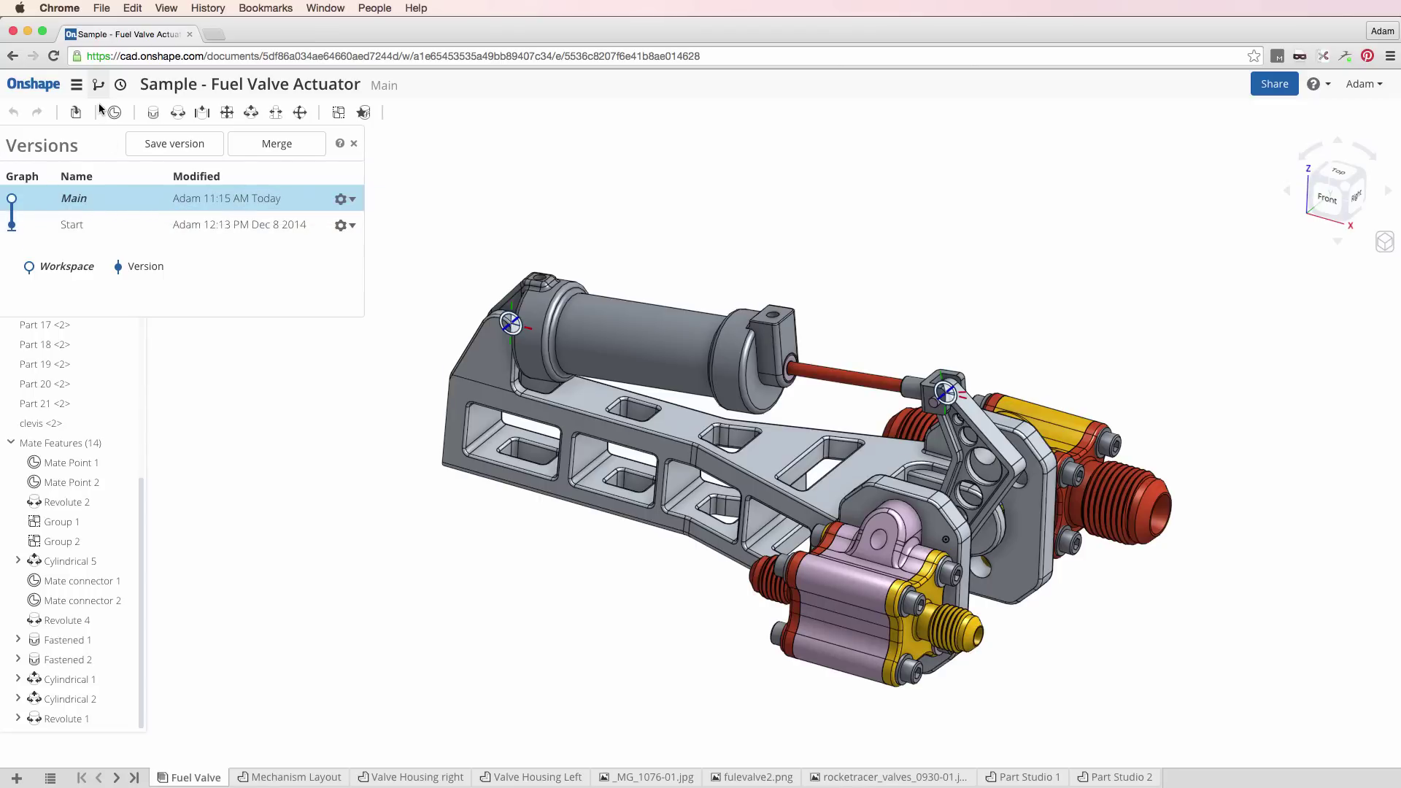
pyautogui.click(437, 162)
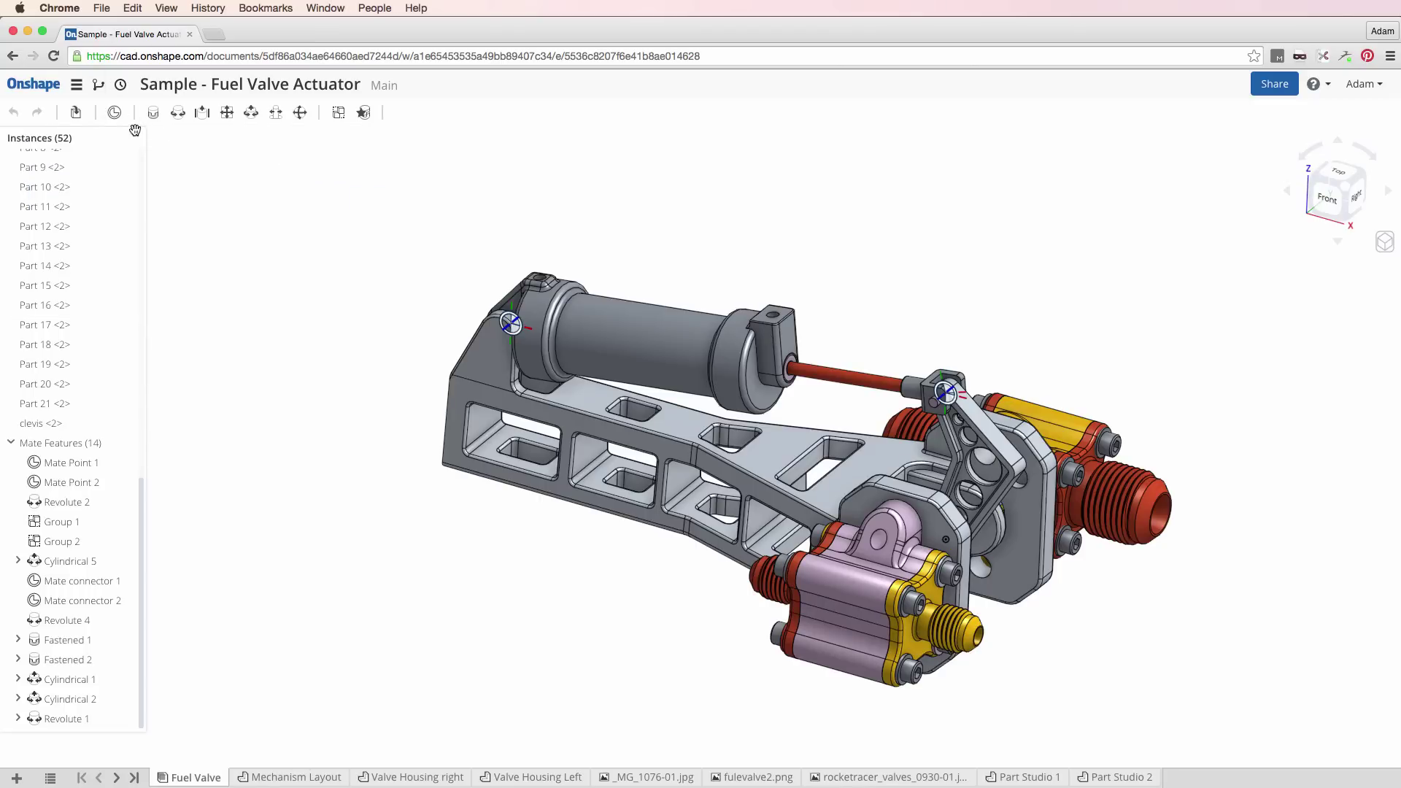
# Browse the document history, preview an earlier "Fuel Valve :: Drag : instance" state and return to Main.
pyautogui.click(122, 88)
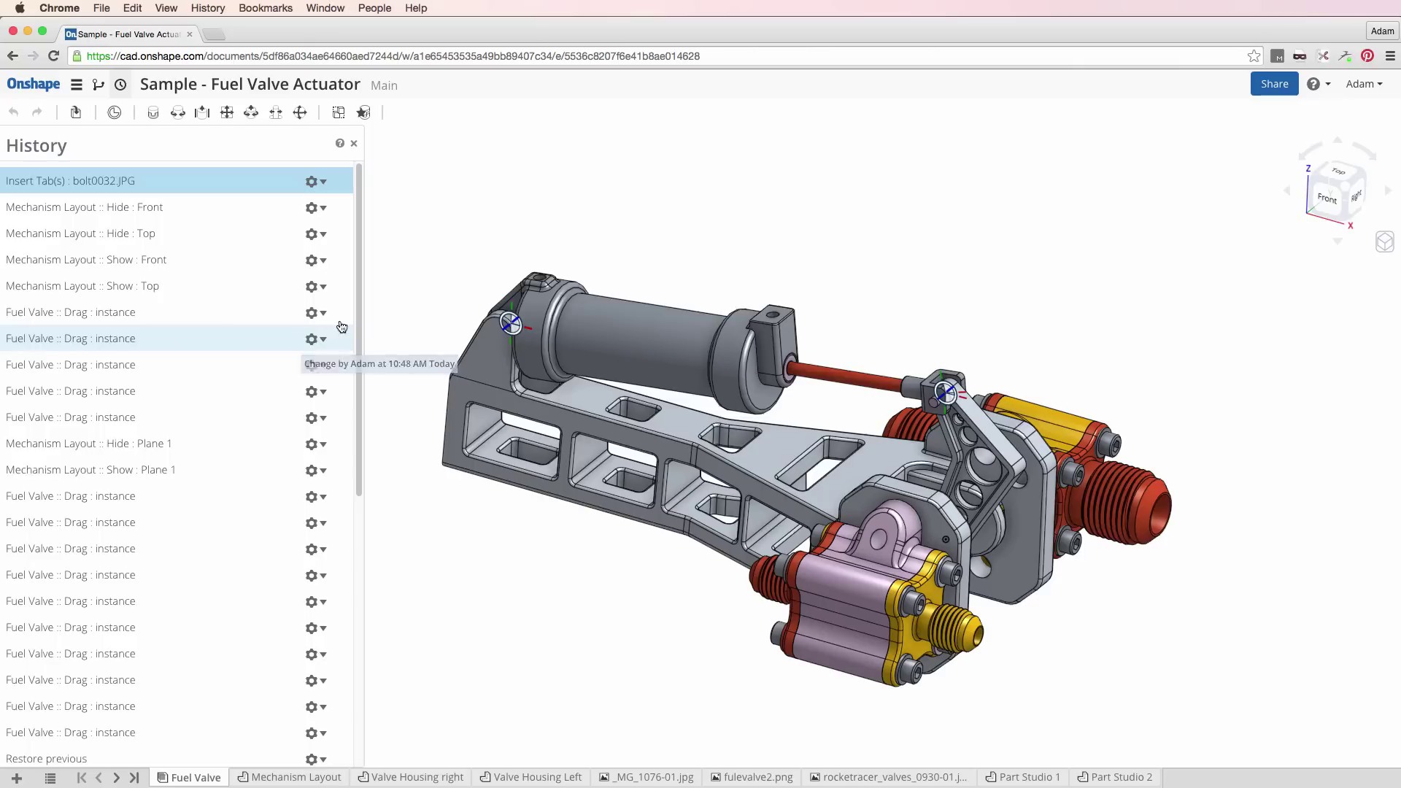
pyautogui.moveTo(360, 303); pyautogui.dragTo(357, 666)
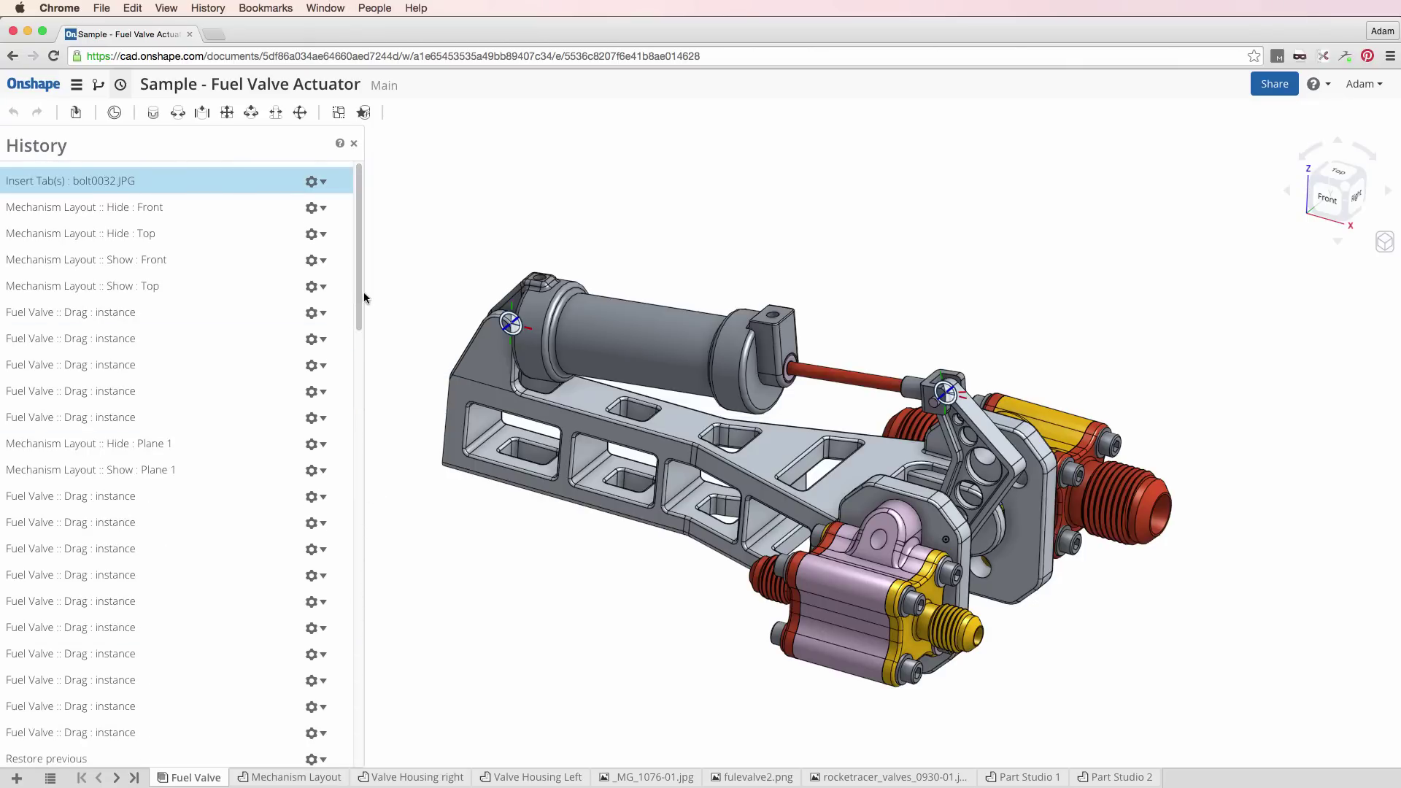
pyautogui.moveTo(363, 300); pyautogui.dragTo(347, 485)
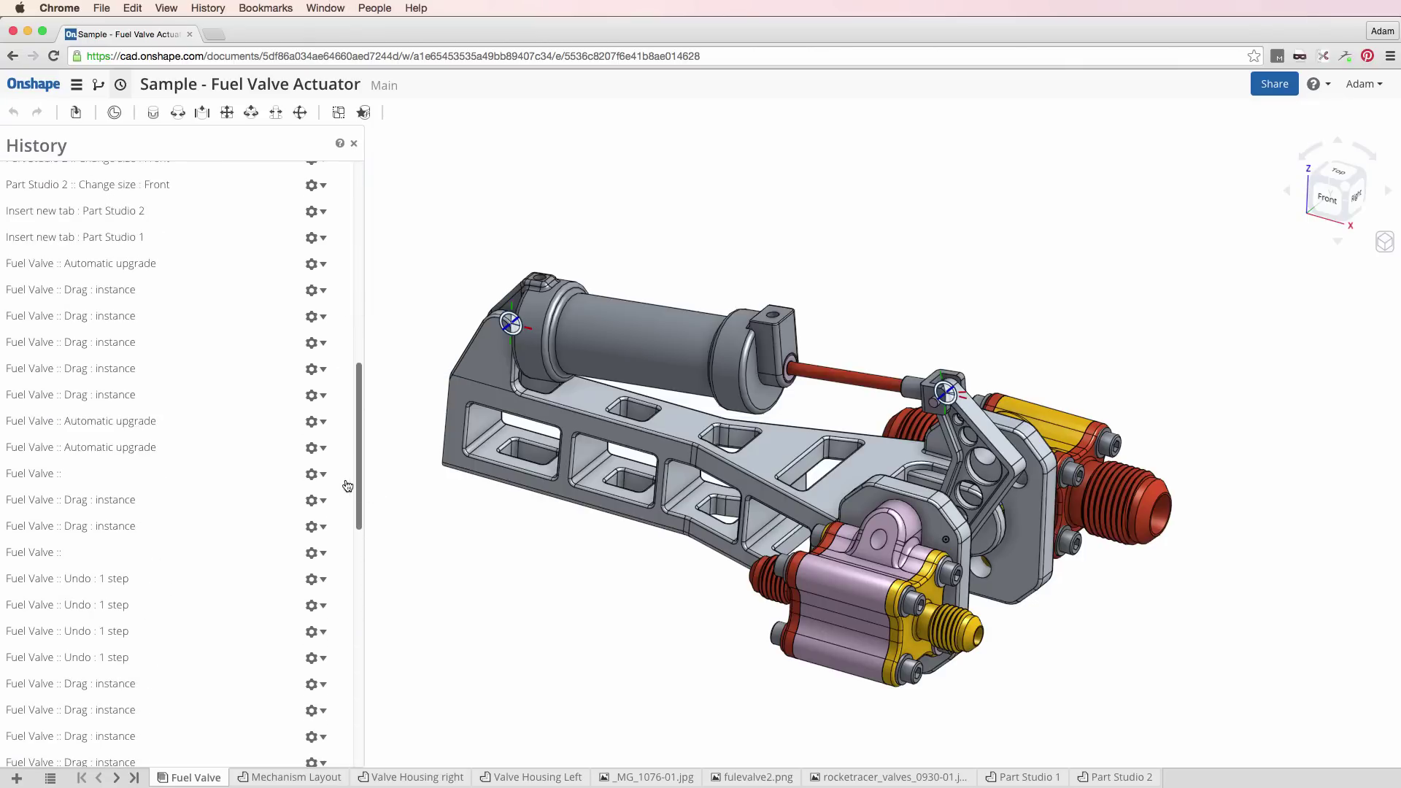
pyautogui.click(111, 372)
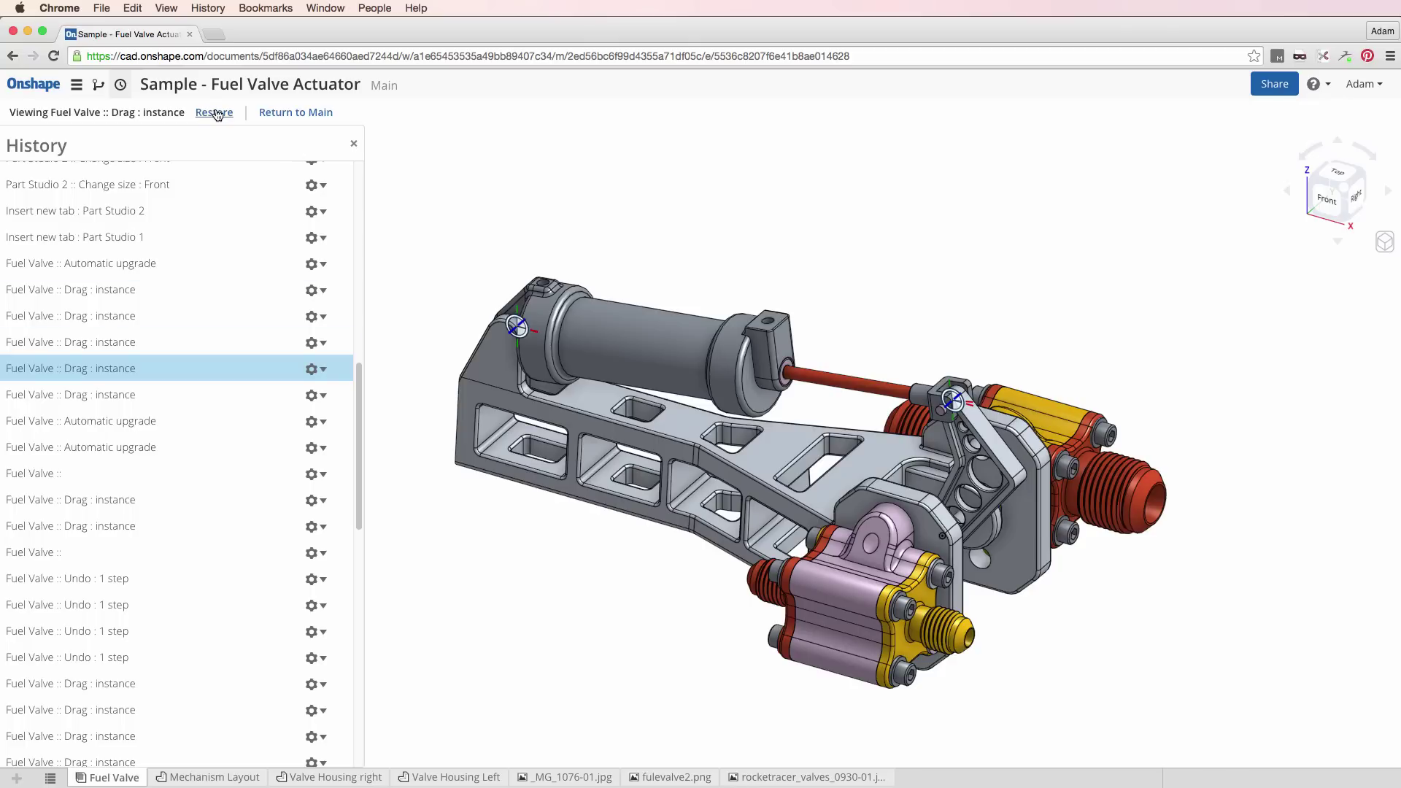
pyautogui.click(315, 113)
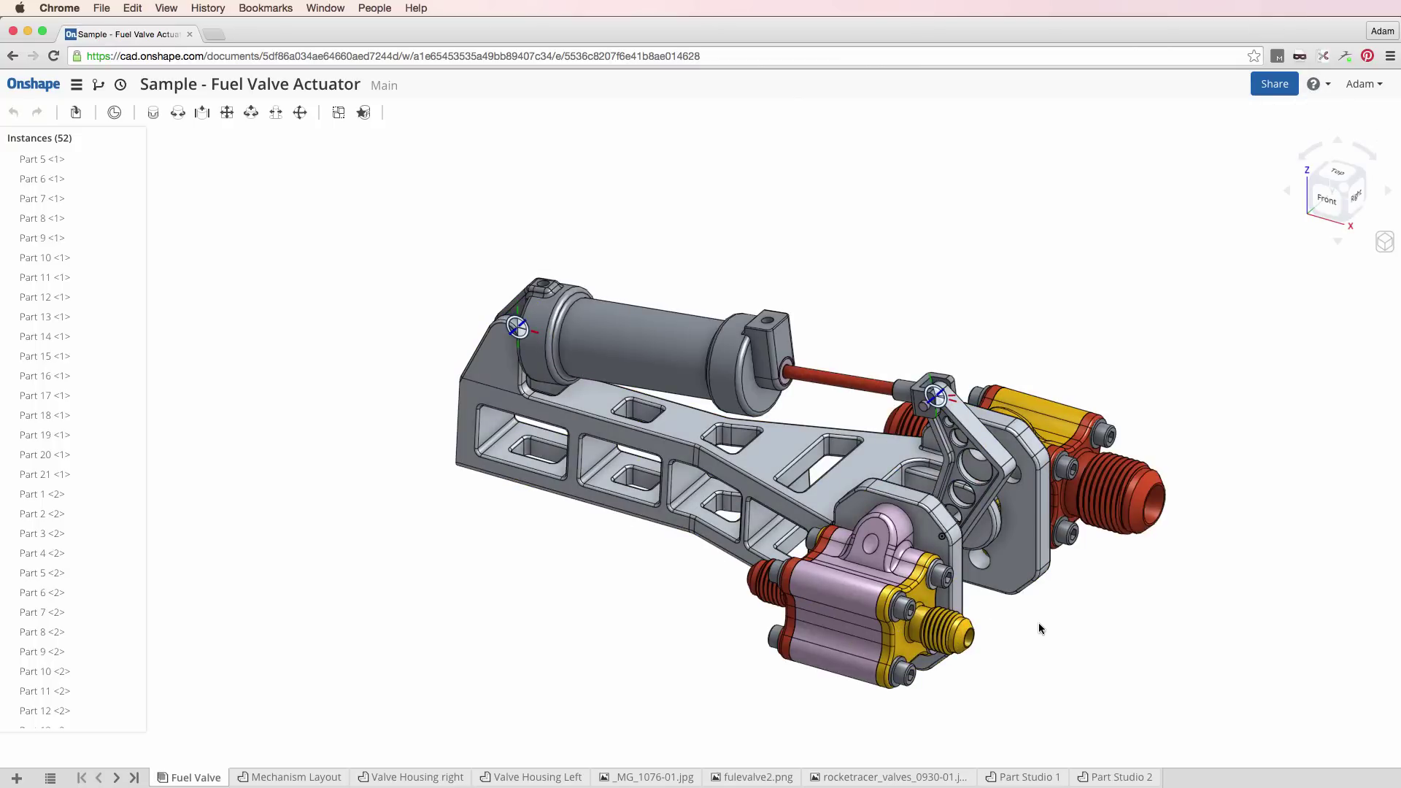
# Open the account's unit settings and review the default length unit choices, keeping Millimeter.
pyautogui.click(1370, 87)
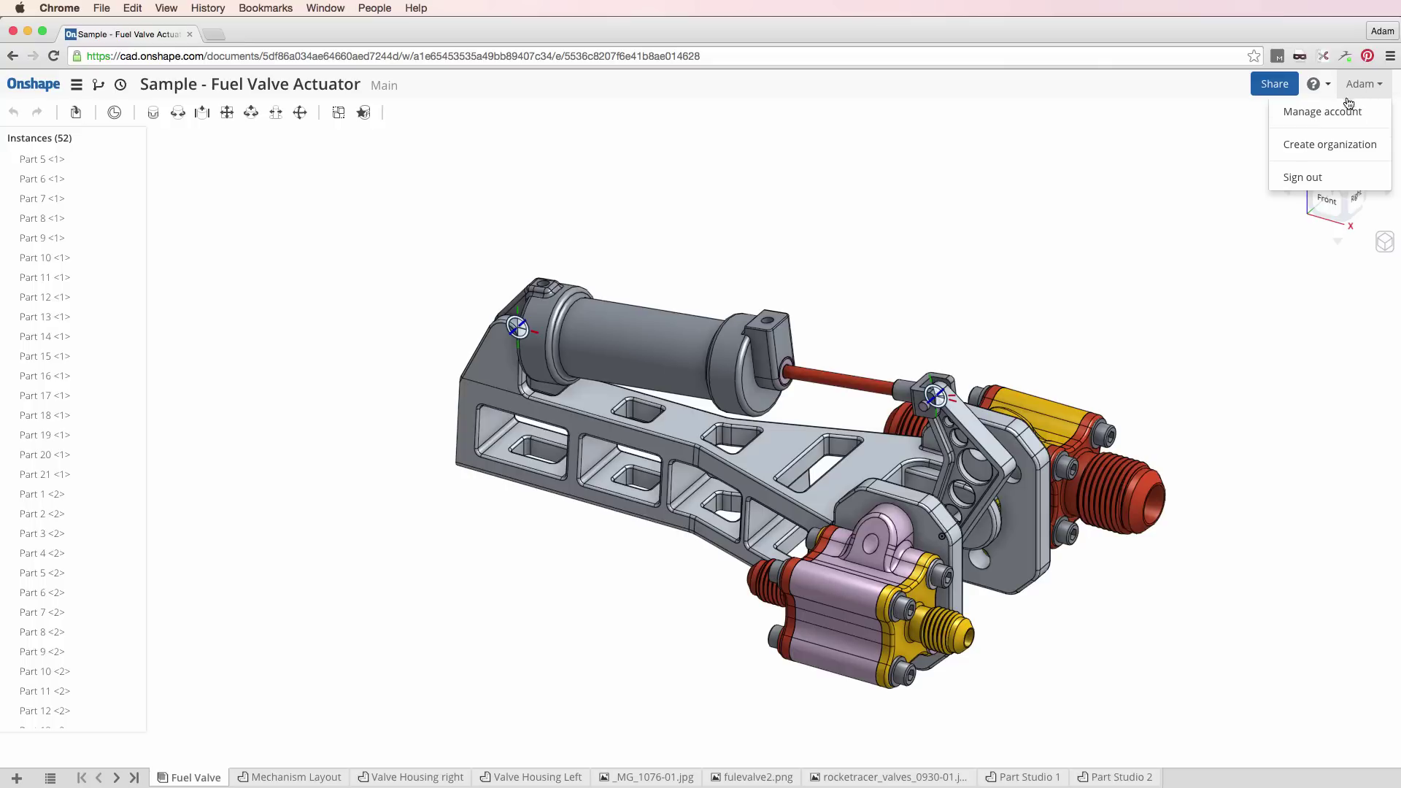
pyautogui.click(1348, 108)
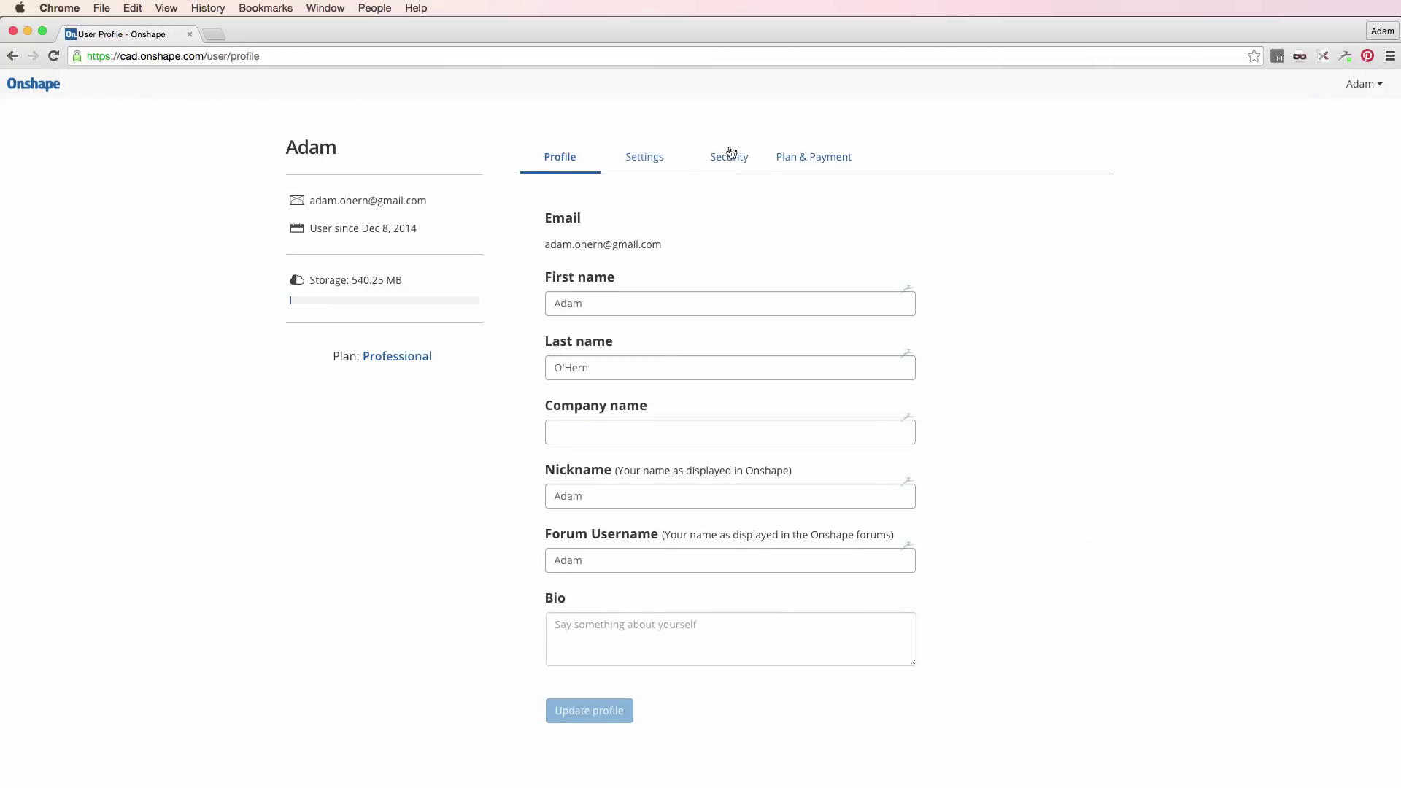
pyautogui.click(642, 160)
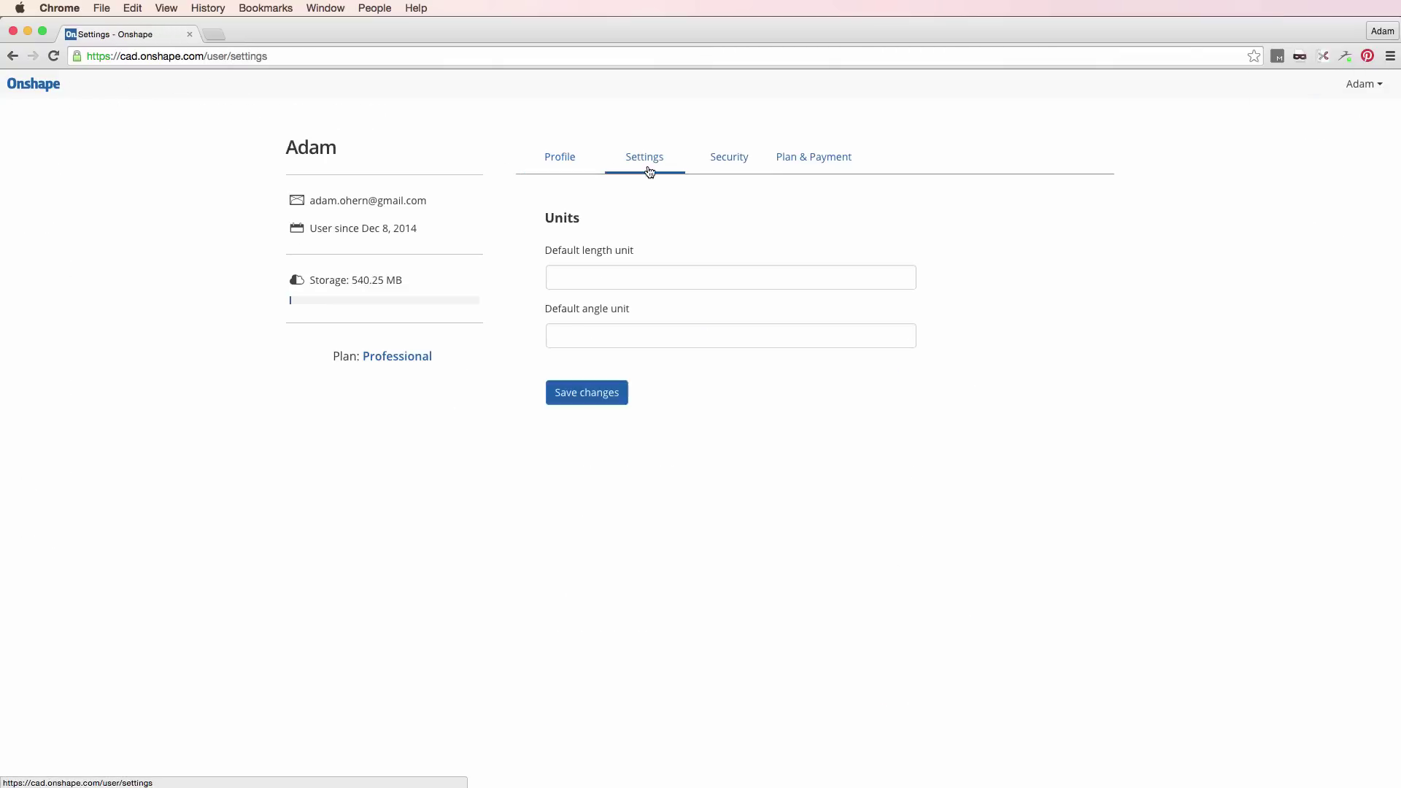
pyautogui.click(619, 279)
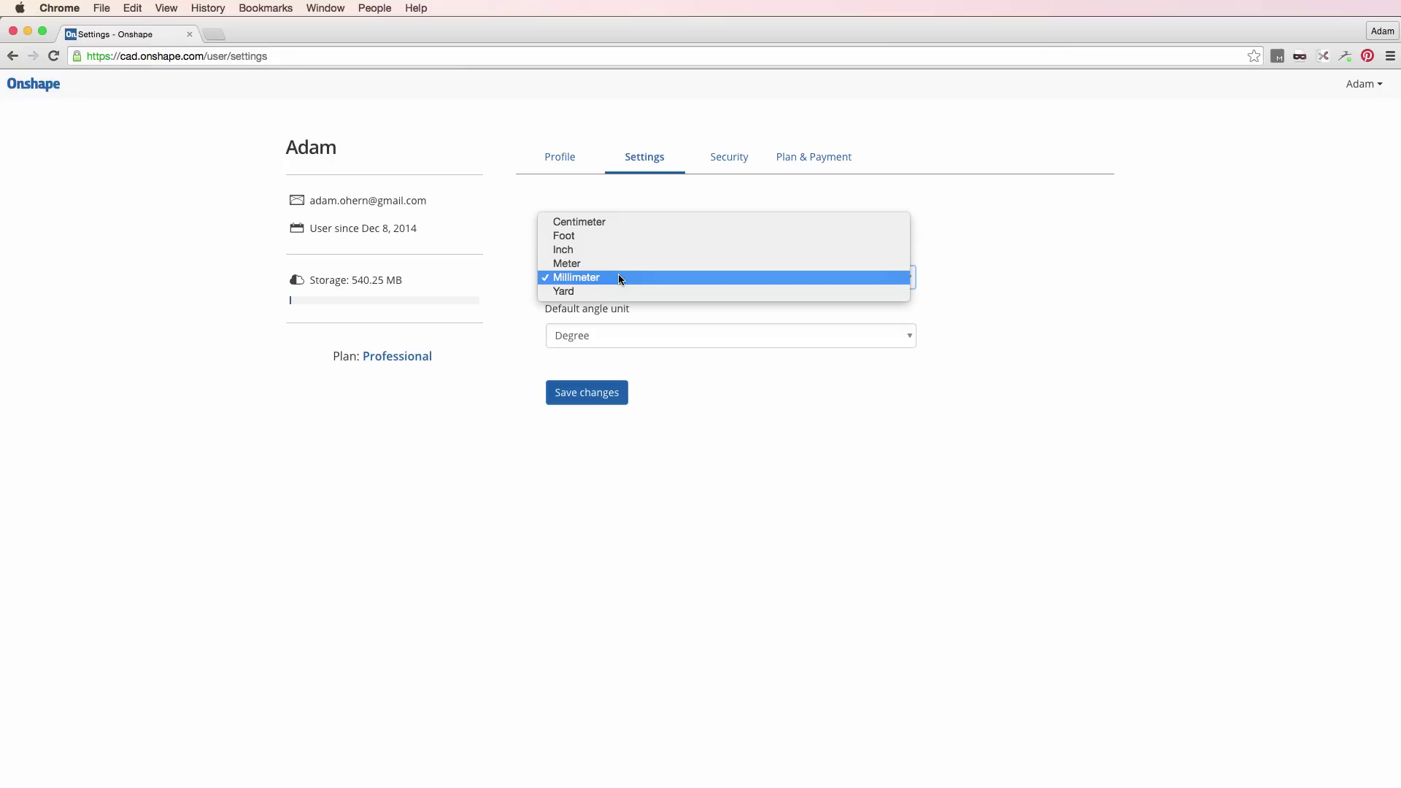
pyautogui.click(619, 277)
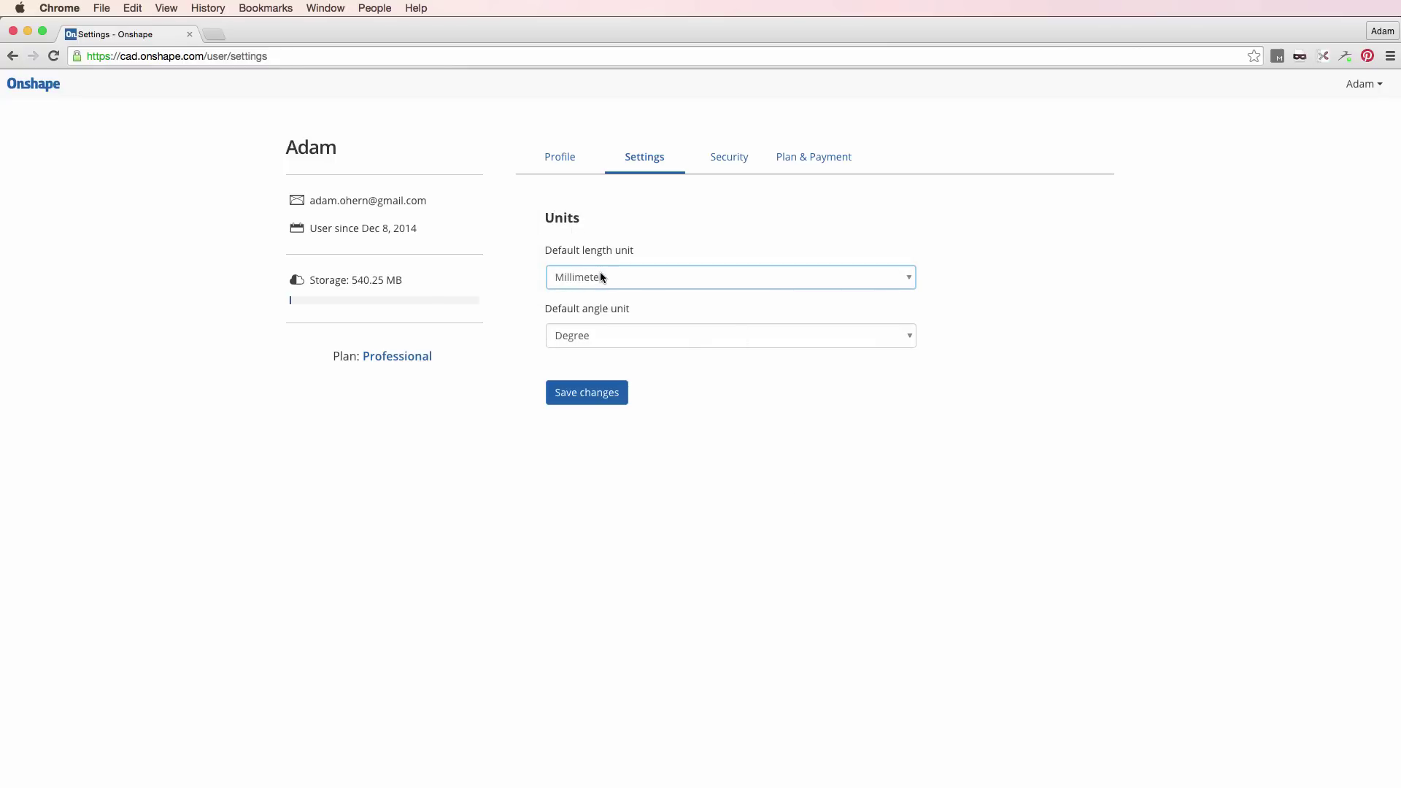
pyautogui.click(607, 251)
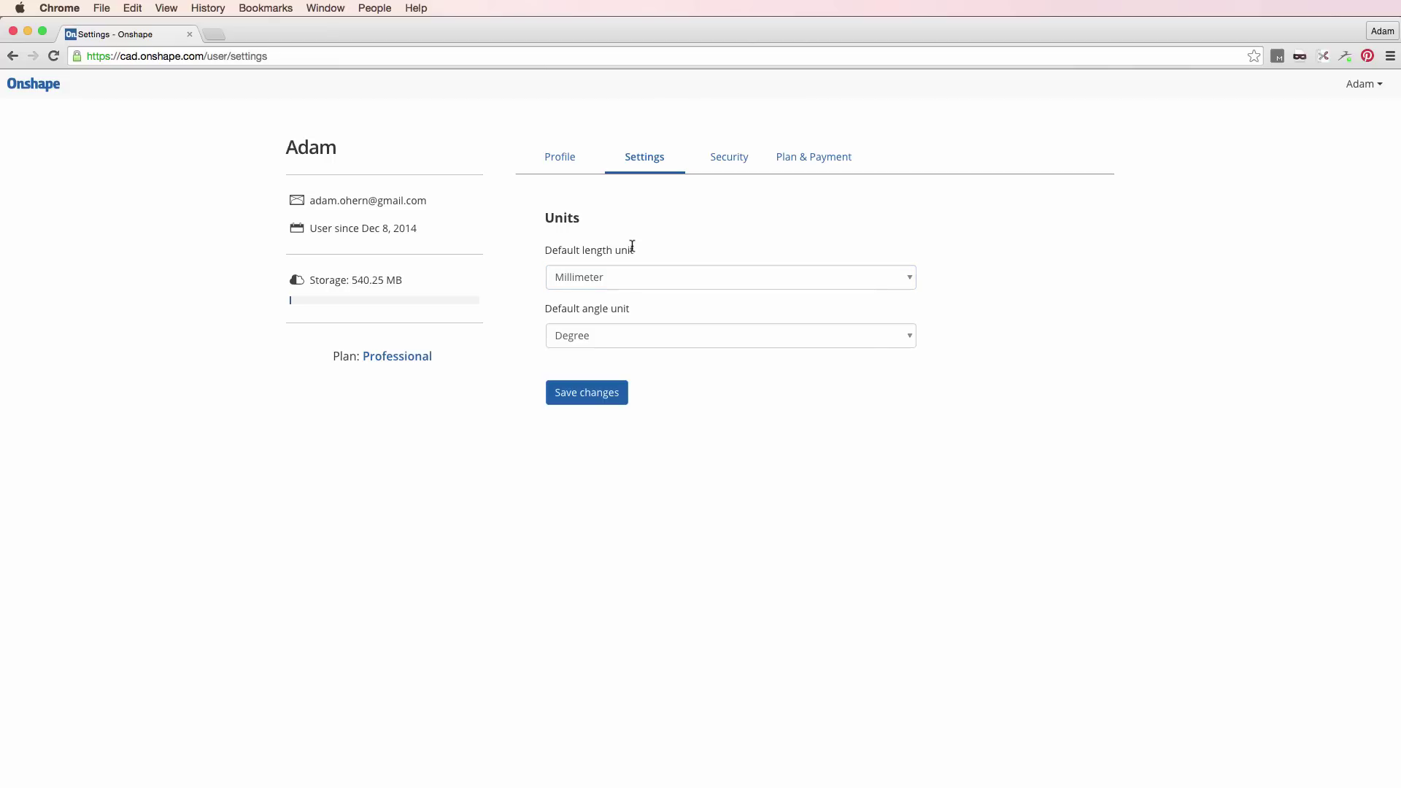
pyautogui.doubleClick(631, 250)
# Go back to the documents list and reopen the Sample - Fuel Valve Actuator document.
pyautogui.click(33, 85)
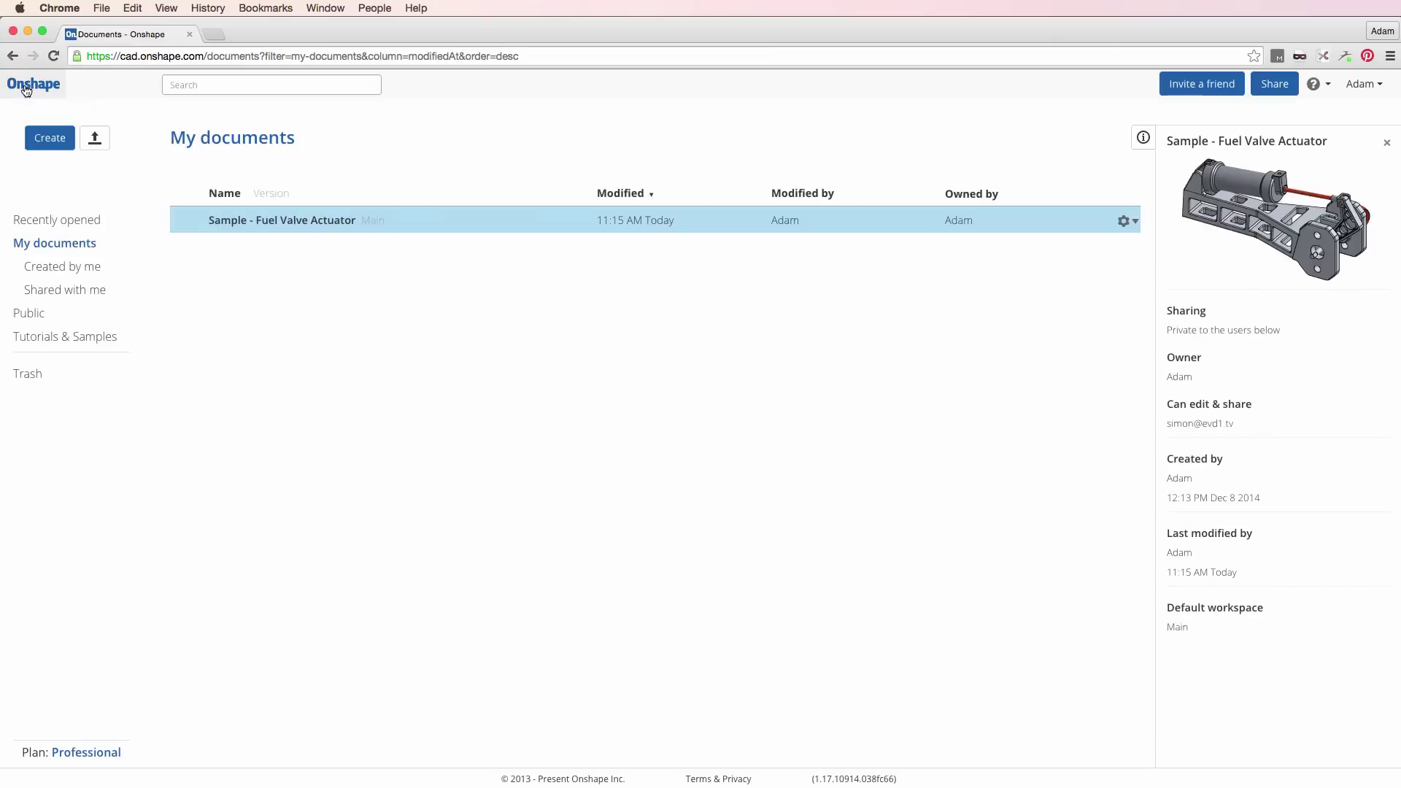
pyautogui.click(314, 221)
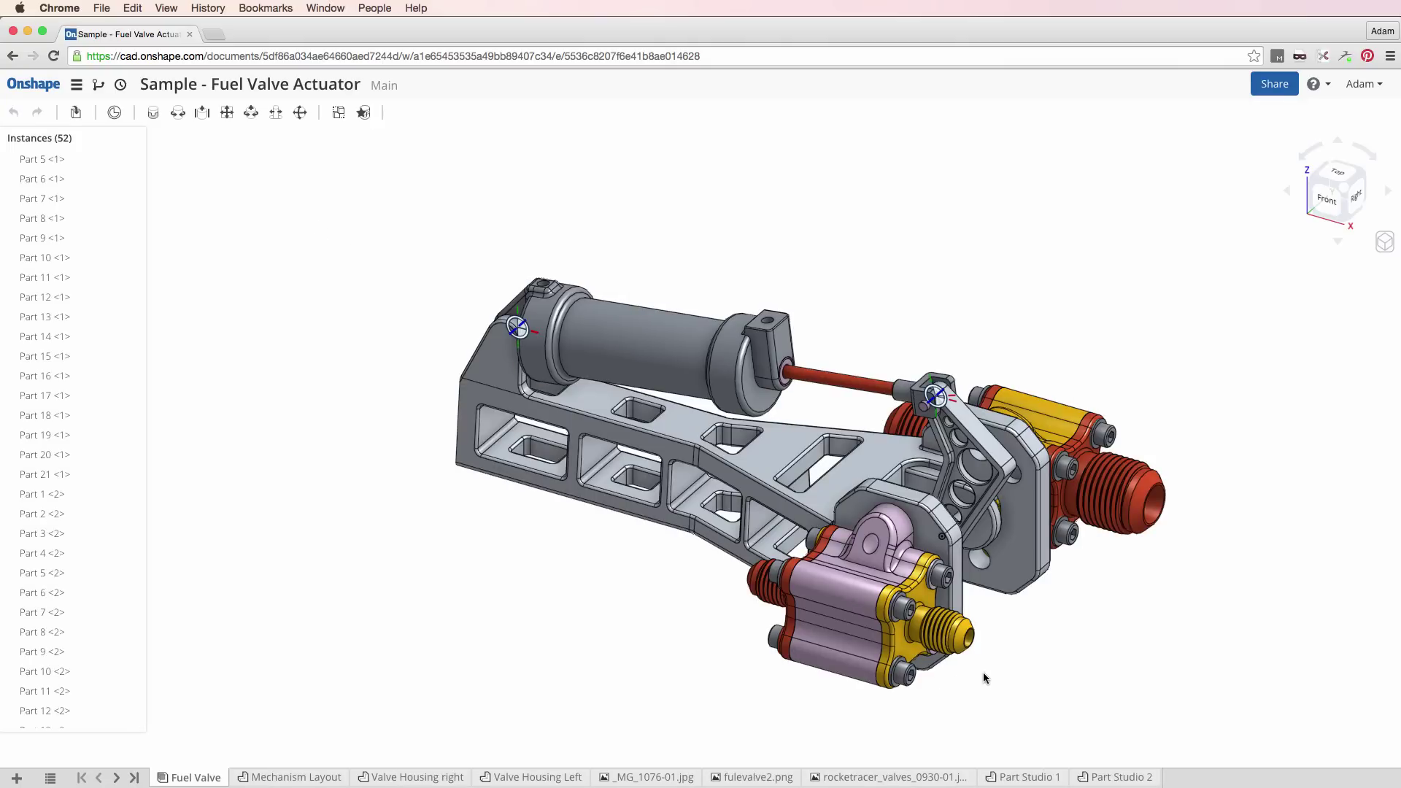
# Select the socket head bolt on the yellow end cap beside the threaded fitting to inspect it, and clear the selection.
pyautogui.scroll(8, 986, 672)
pyautogui.scroll(5, 989, 665)
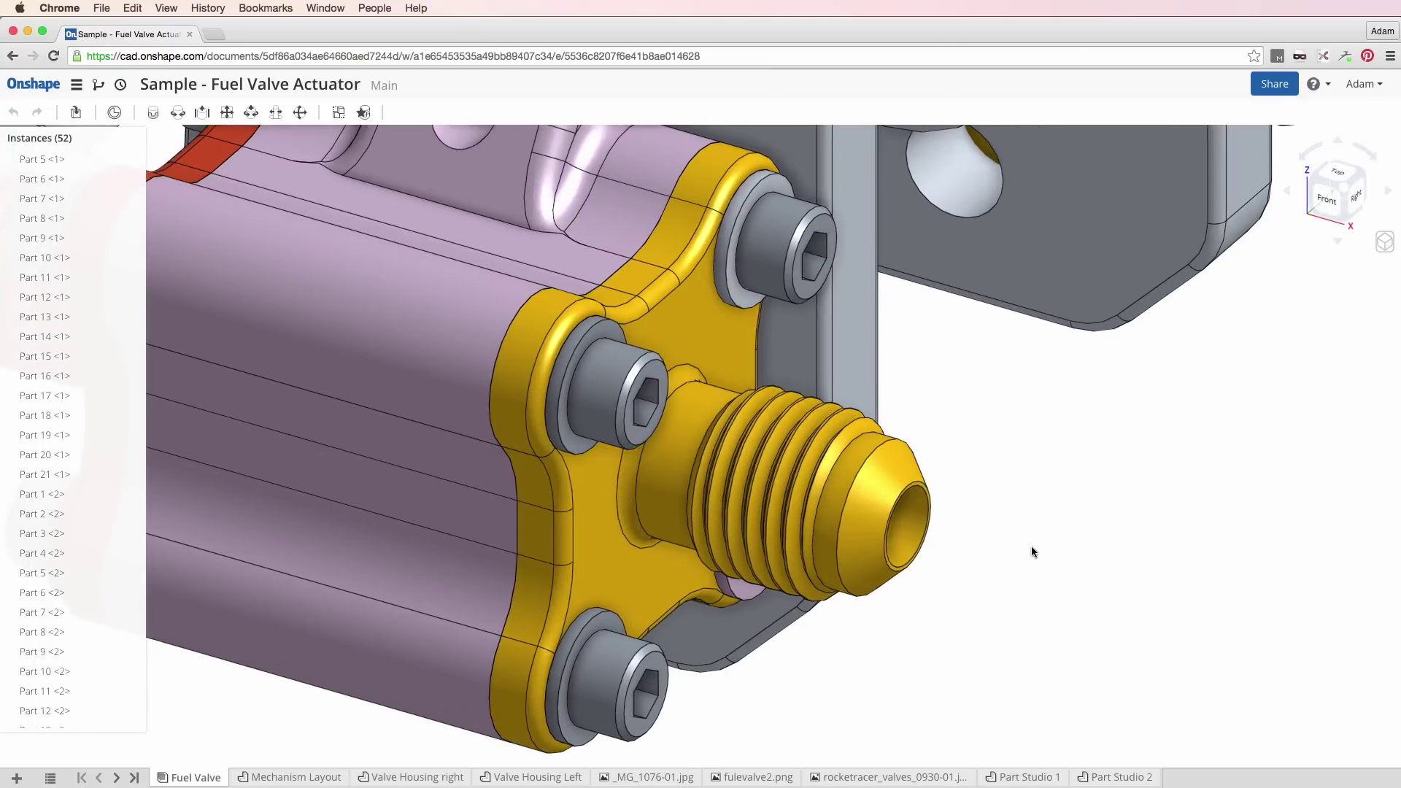
pyautogui.click(597, 357)
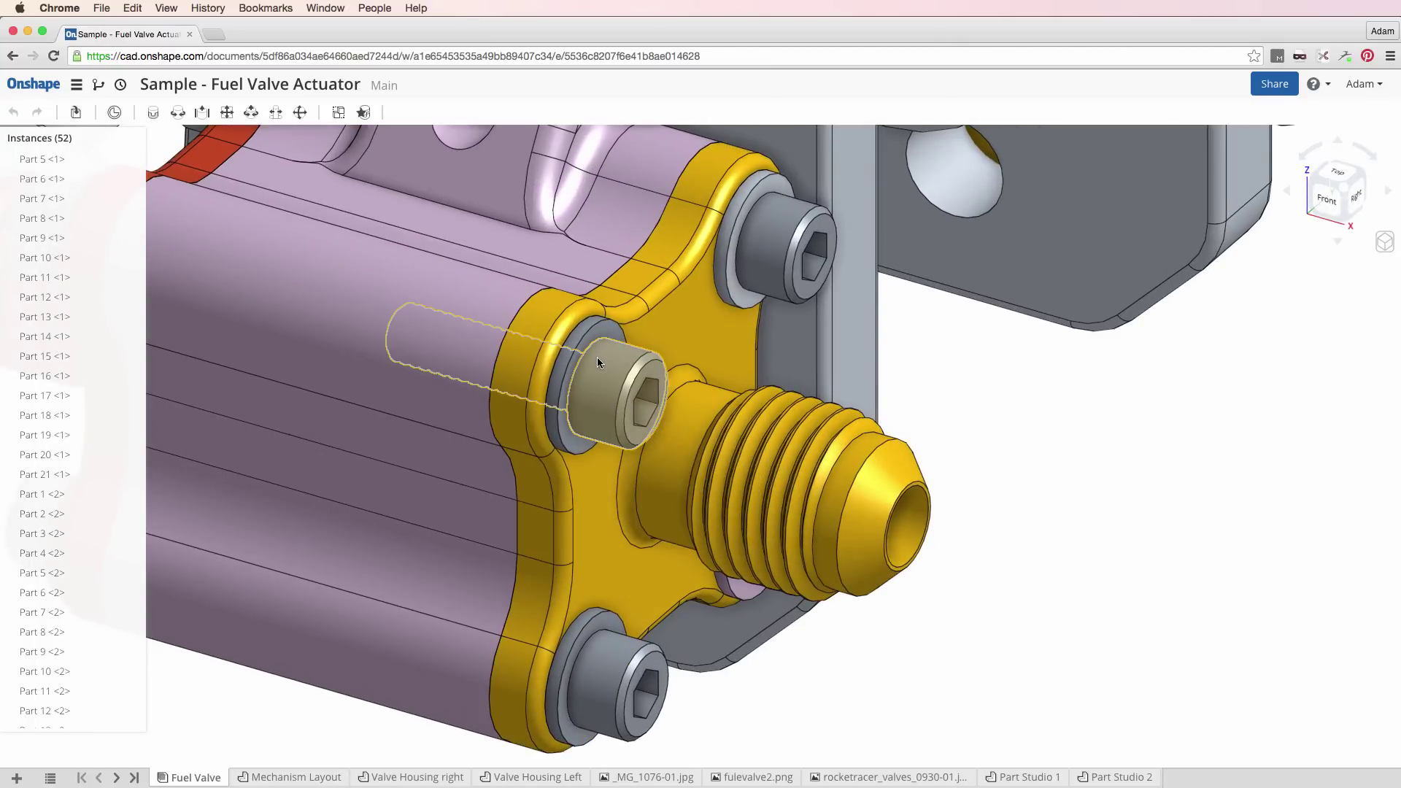
pyautogui.click(592, 383)
pyautogui.scroll(2, 540, 452)
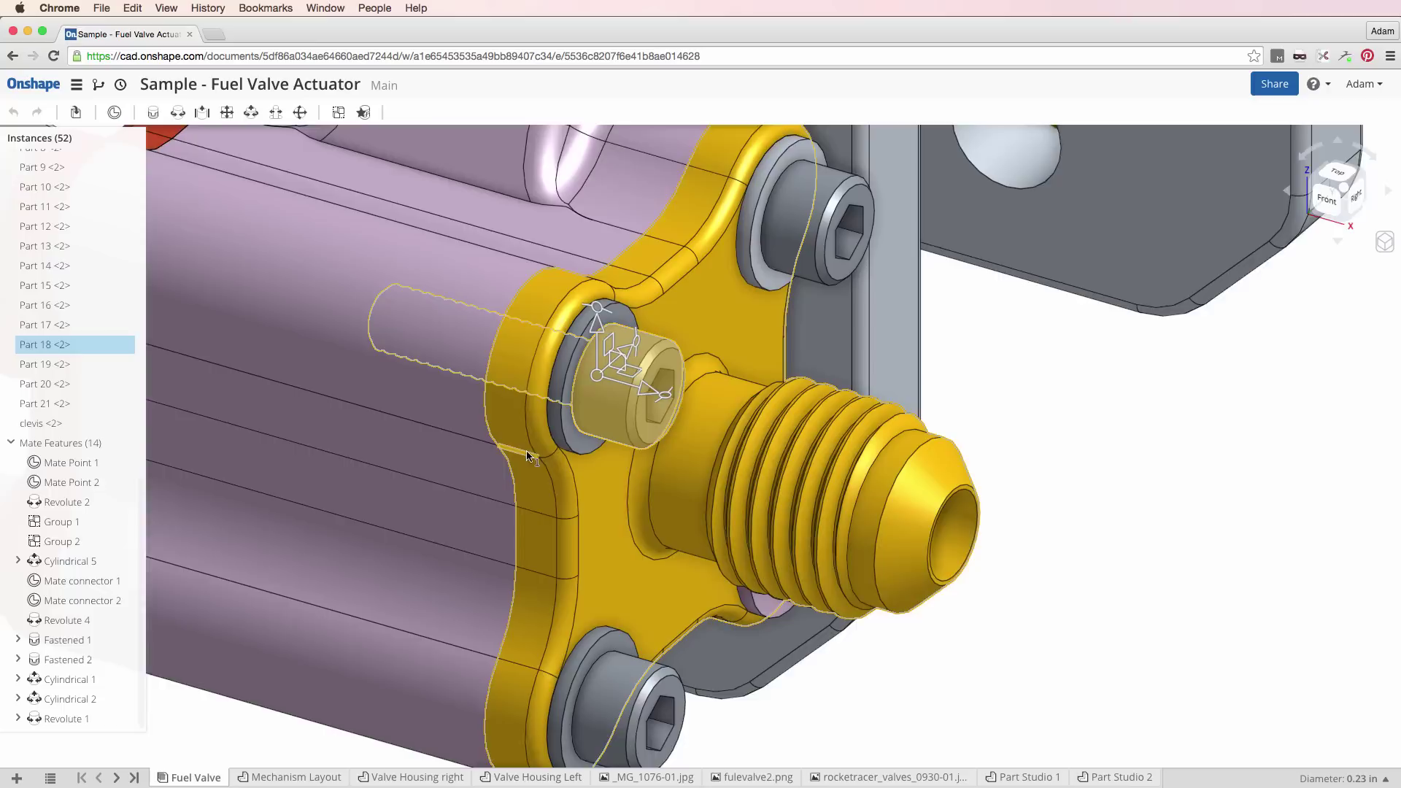
pyautogui.scroll(3, 408, 308)
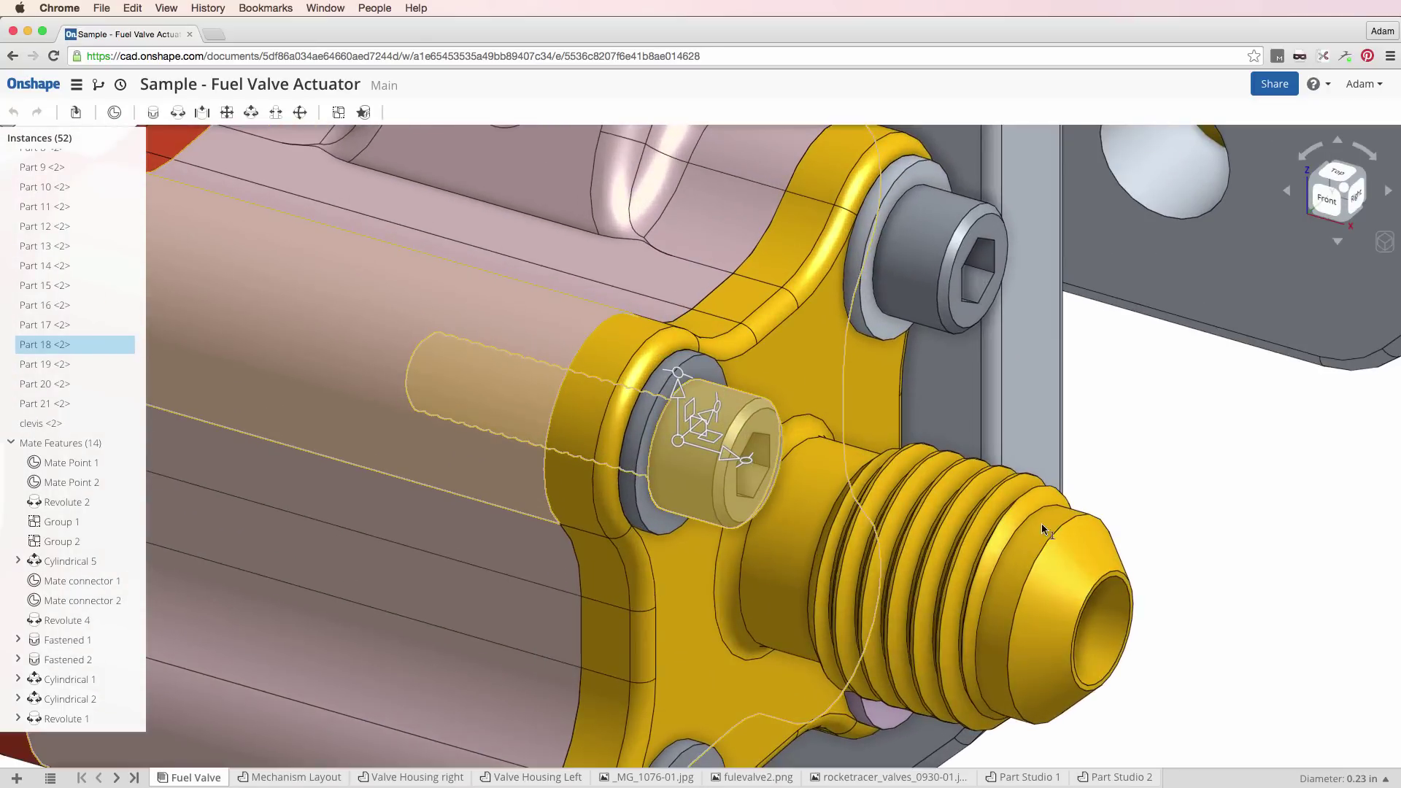
pyautogui.click(1267, 485)
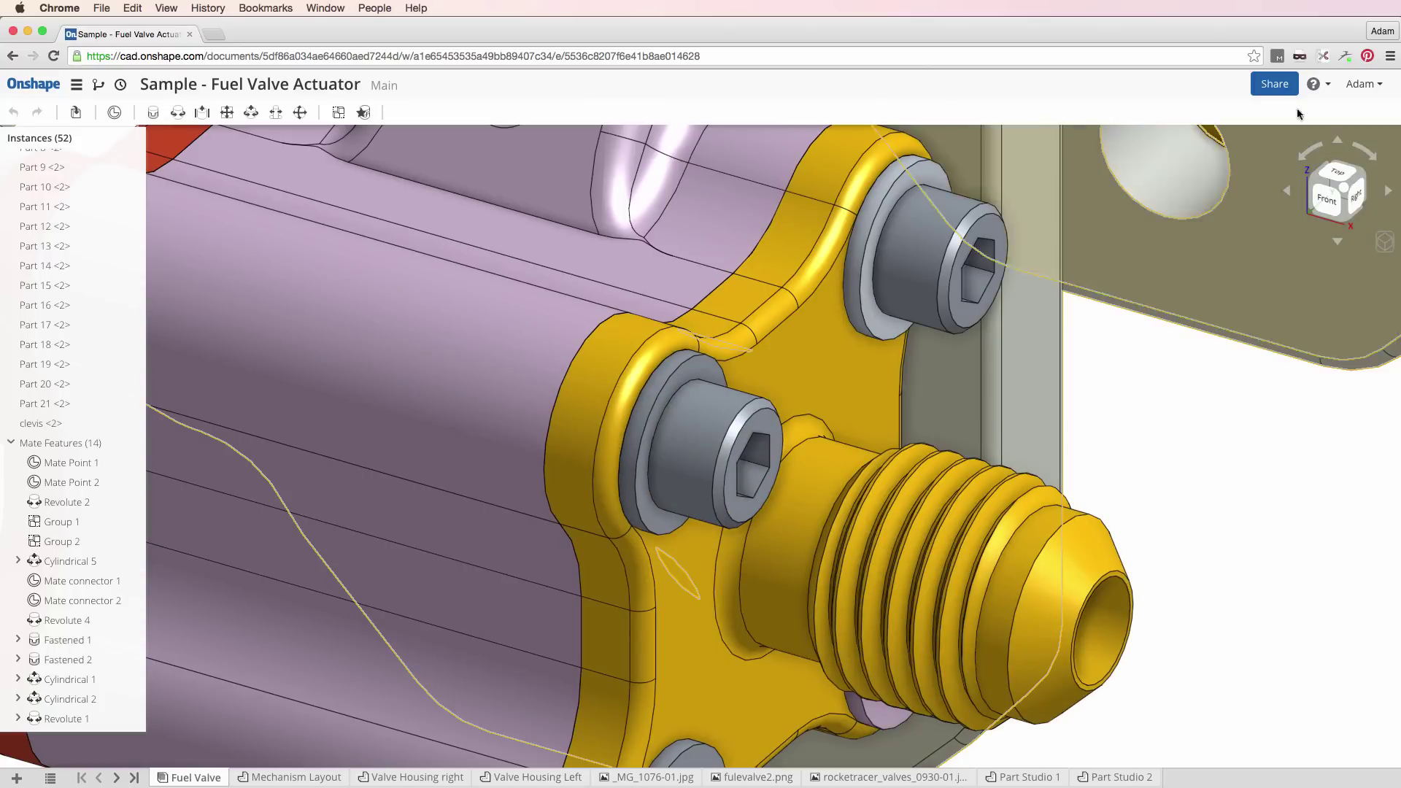
# Start a feedback report and circle the socket head bolt on the yellow end cap with the red pen.
pyautogui.click(1327, 88)
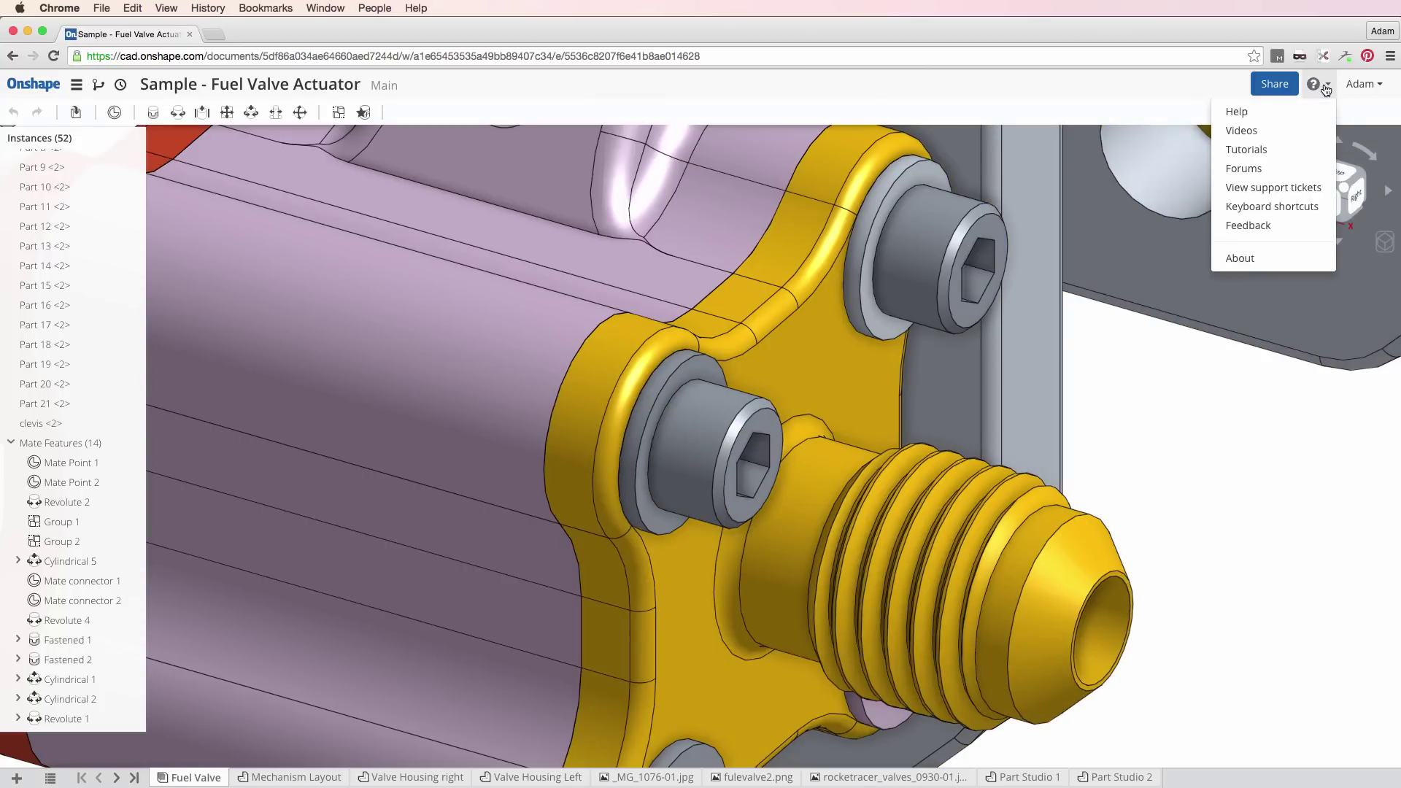
pyautogui.click(1281, 226)
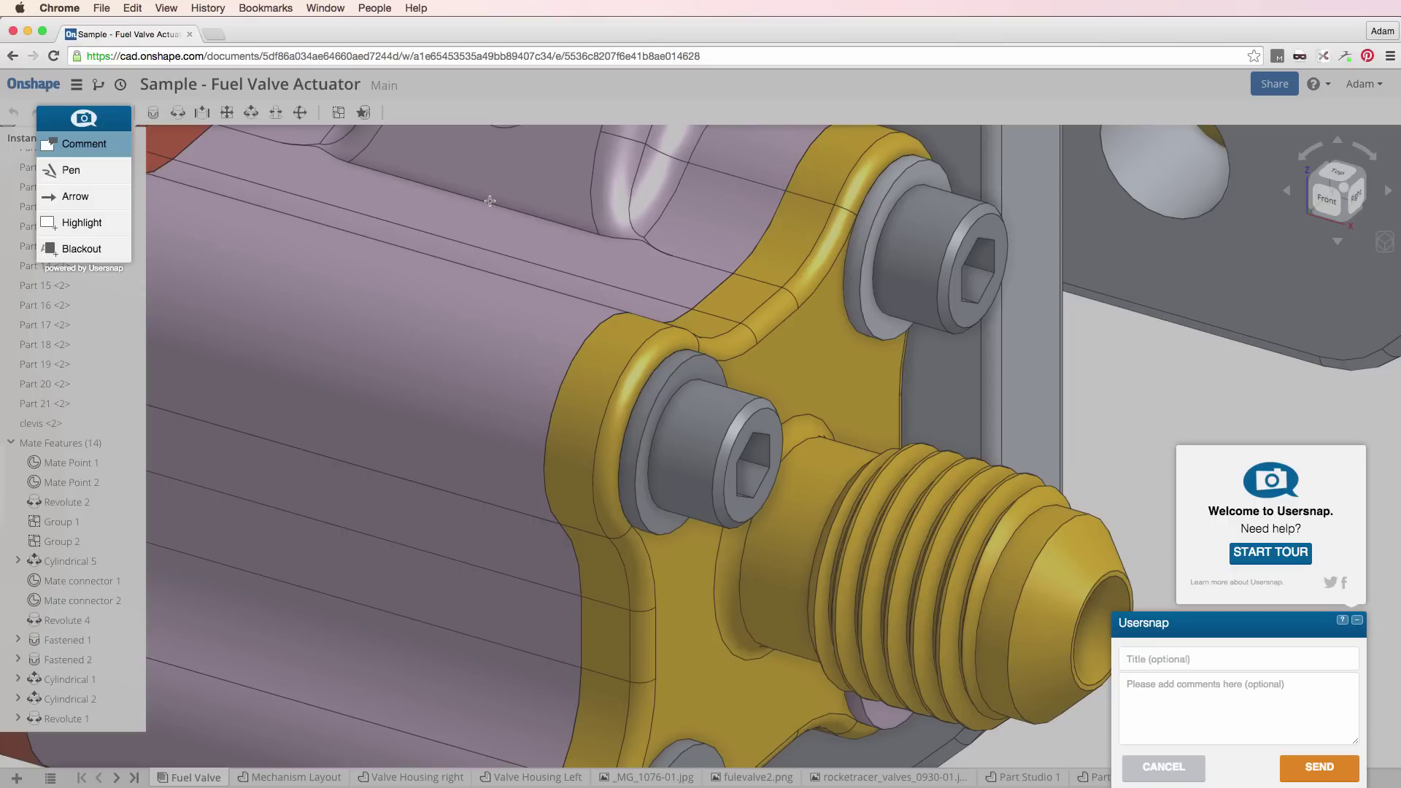
pyautogui.click(71, 170)
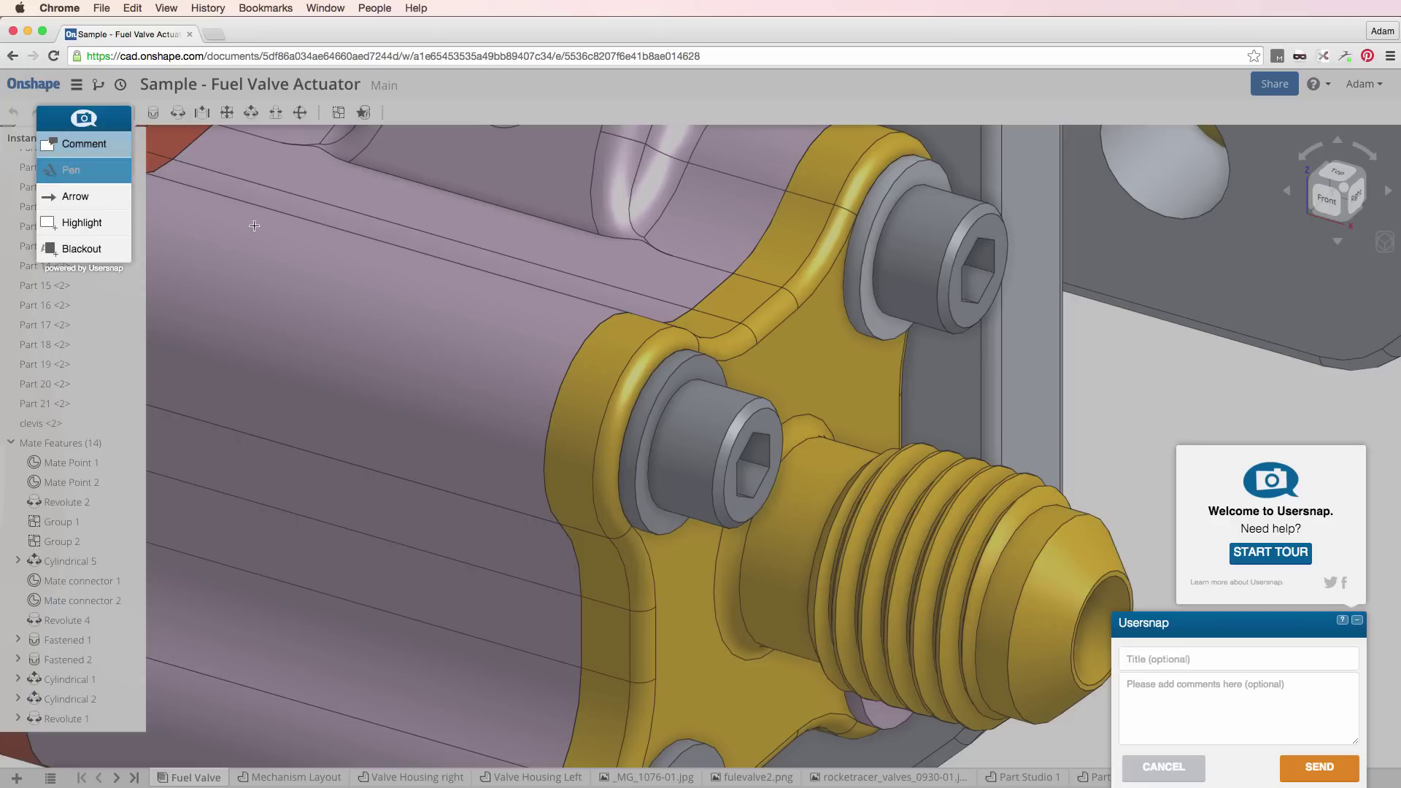
pyautogui.click(67, 224)
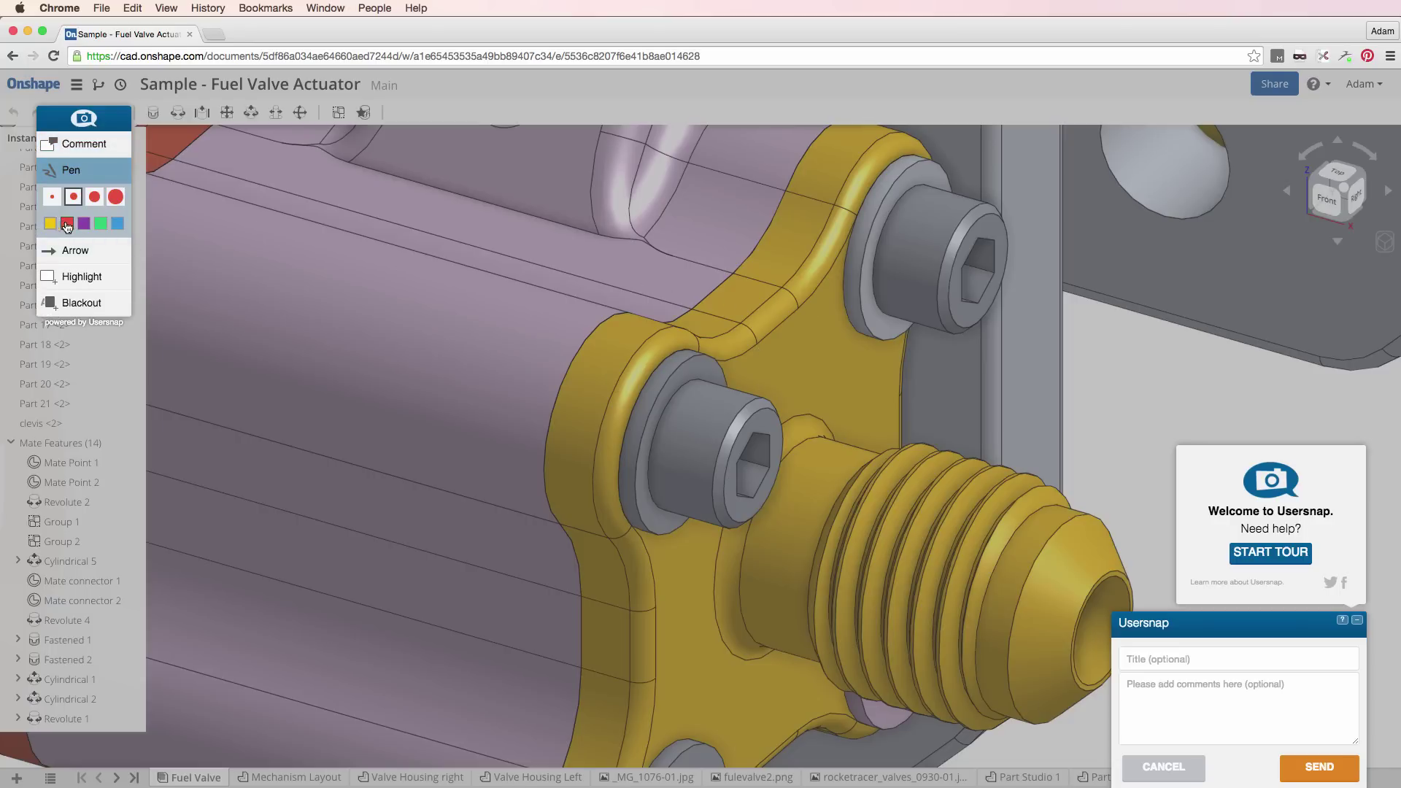
pyautogui.moveTo(737, 318); pyautogui.dragTo(599, 329)
pyautogui.moveTo(558, 380)
pyautogui.mouseDown()
pyautogui.moveTo(663, 588)
pyautogui.moveTo(777, 555)
pyautogui.moveTo(810, 394)
pyautogui.moveTo(762, 312)
pyautogui.moveTo(730, 315)
pyautogui.mouseUp()
# Add a comment beside the circled bolt reading "Im'm having trouble with this!".
pyautogui.click(79, 143)
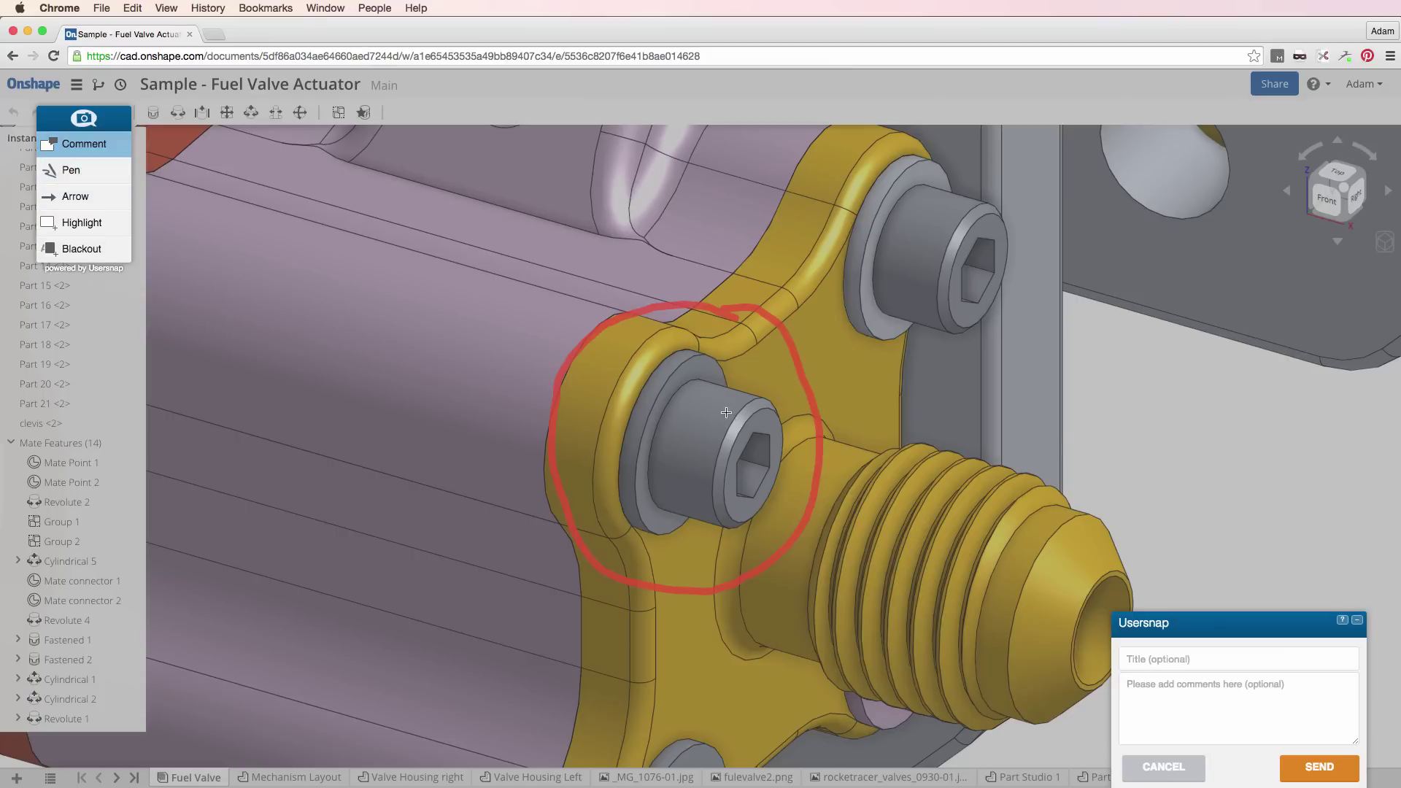
pyautogui.click(788, 441)
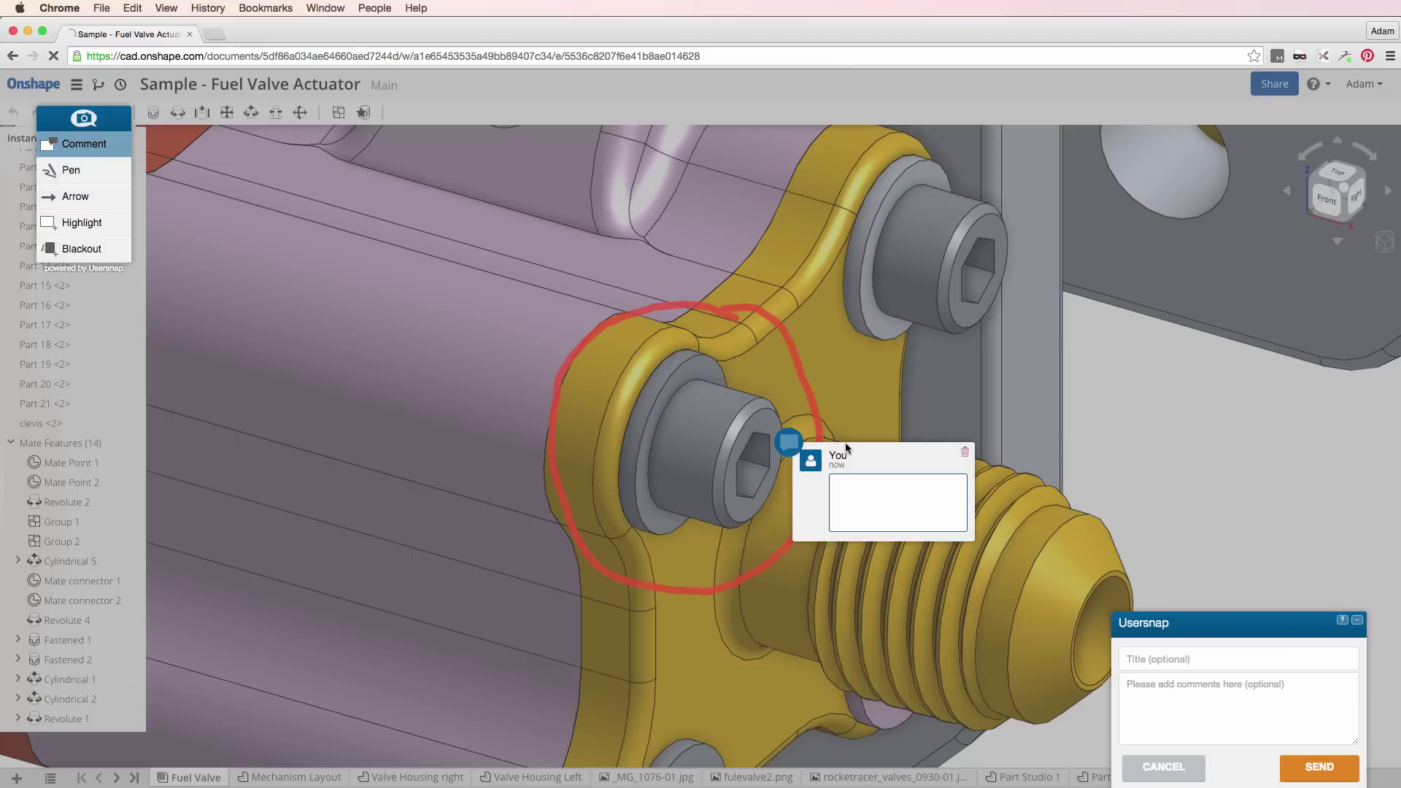
pyautogui.write("Im'm having trouble with this!")
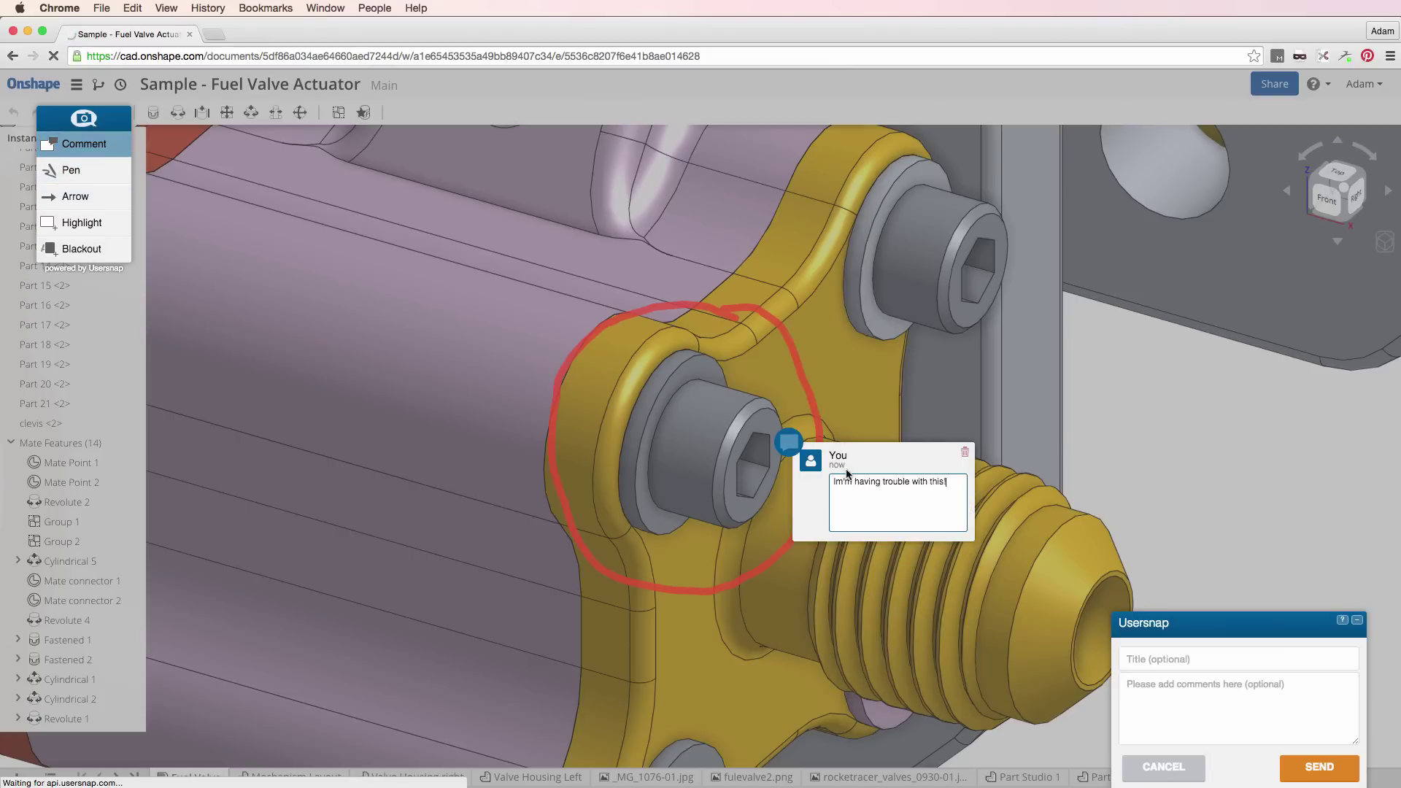
# Correct the bolt comment to "I'm having trouble with this!" and fill in the report with title "My Title" and comments "This is my problem.".
pyautogui.press('BackSpace')
pyautogui.click(1183, 665)
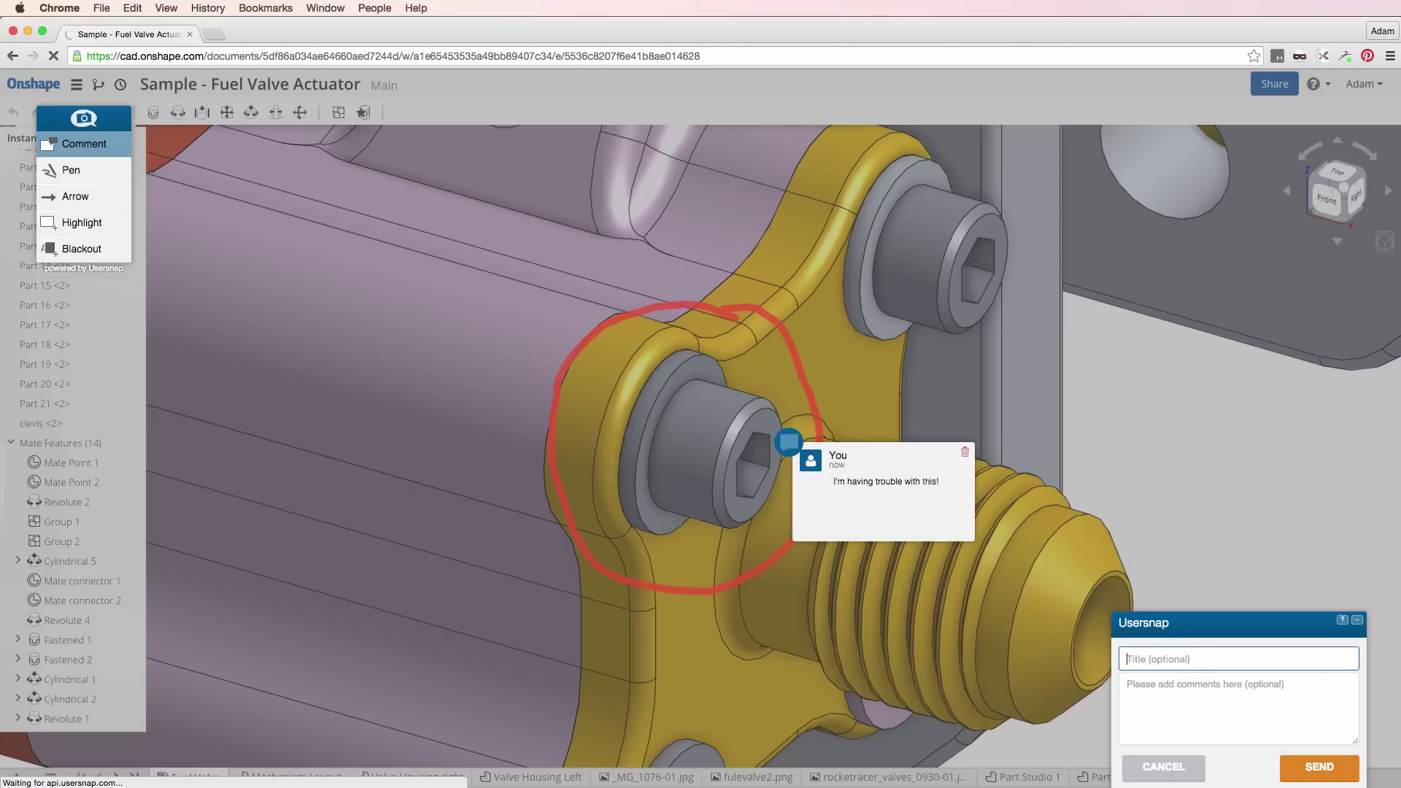
pyautogui.write('My Title')
pyautogui.press('Tab')
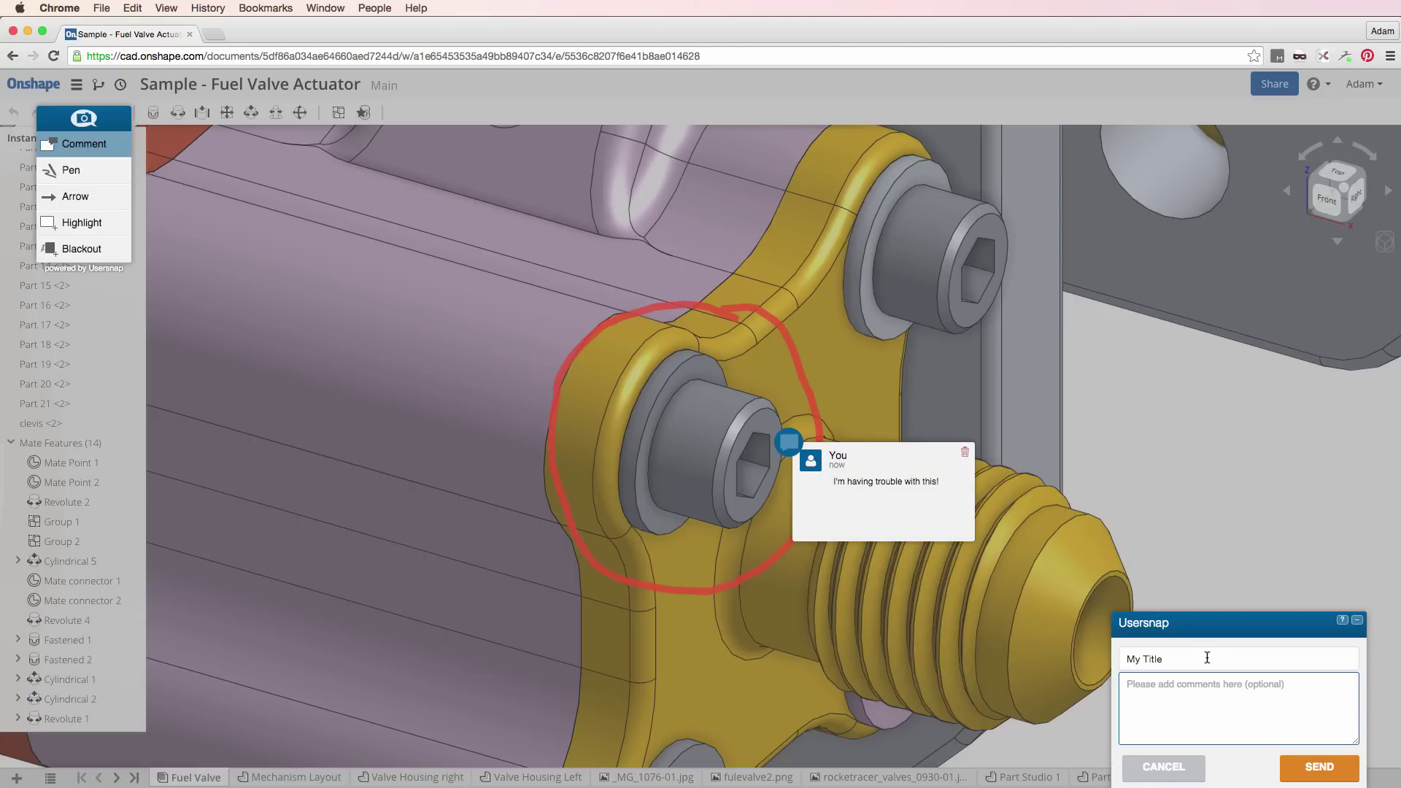
pyautogui.write('THis is my problem.')
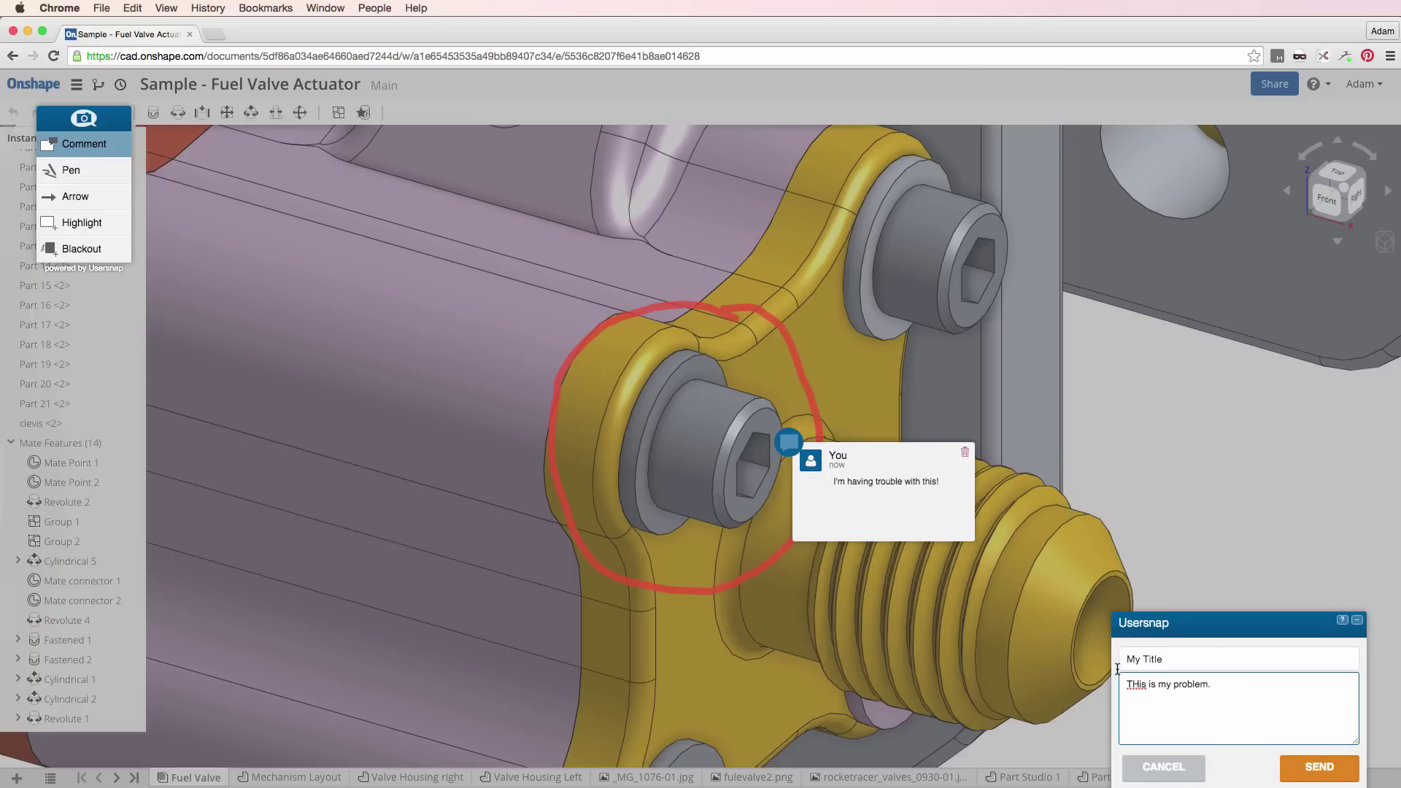
pyautogui.click(1136, 684)
pyautogui.press('BackSpace')
pyautogui.write('h')
# Discard the feedback report without sending it and bring the whole fuel valve assembly back into view.
pyautogui.click(1190, 766)
pyautogui.click(855, 471)
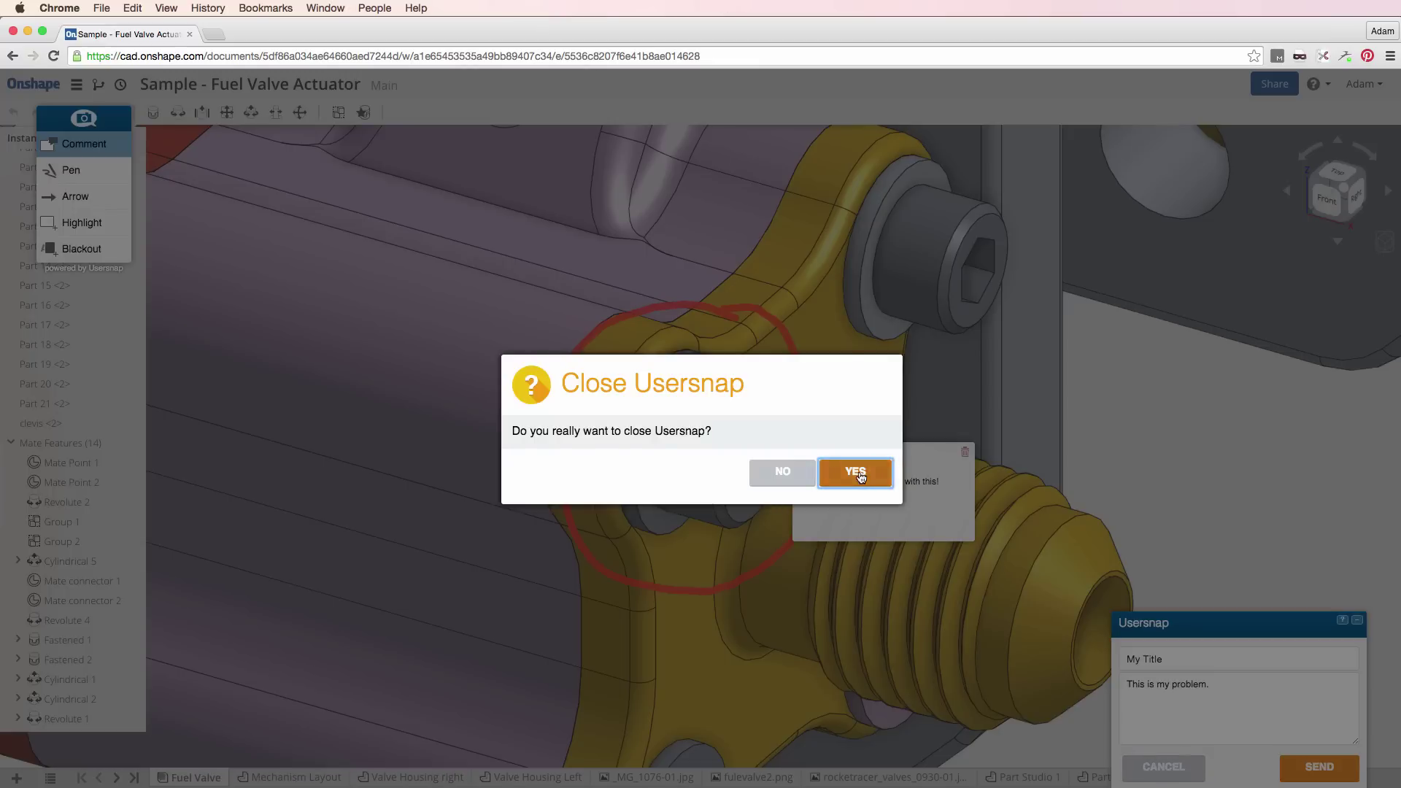
pyautogui.scroll(-10, 902, 482)
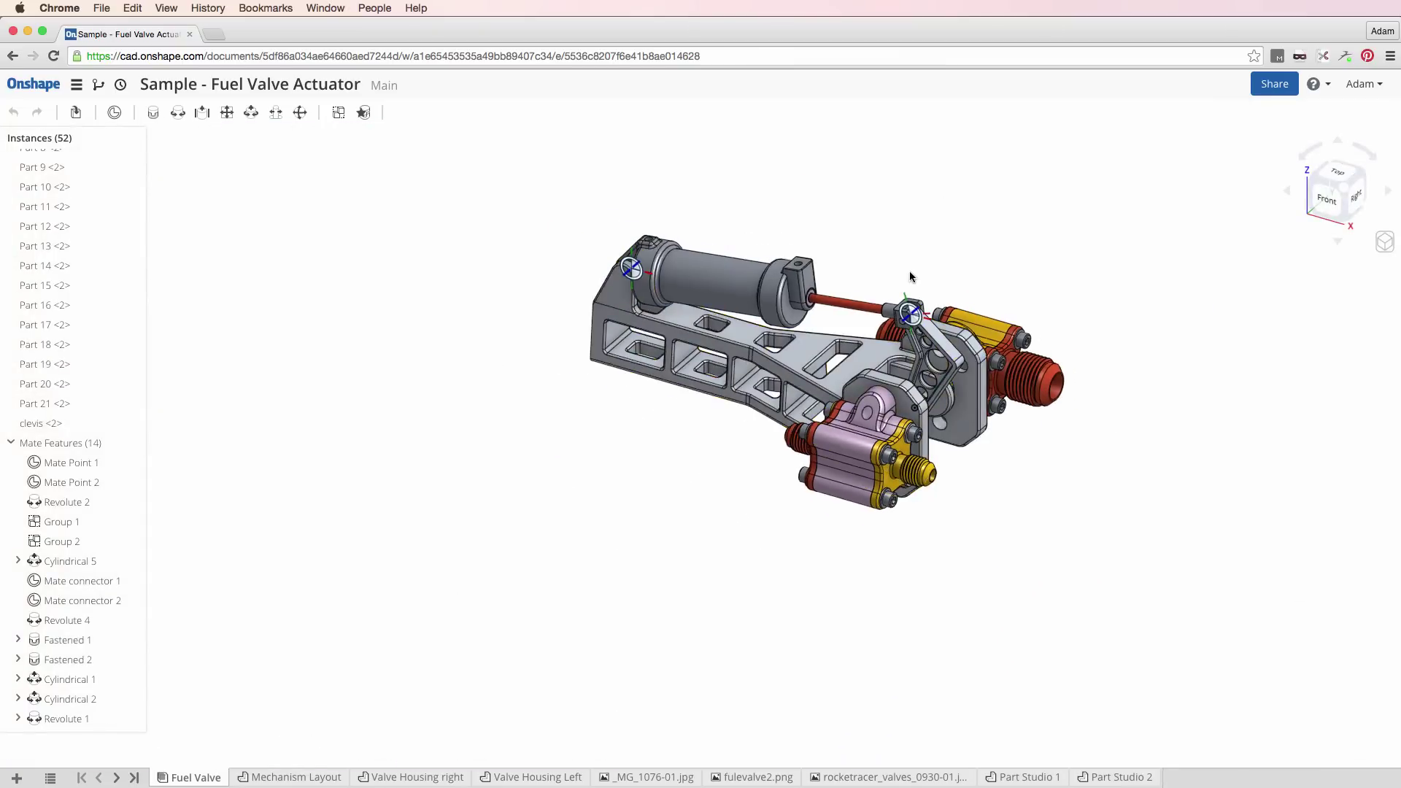
pyautogui.scroll(5, 916, 281)
pyautogui.scroll(-1, 929, 295)
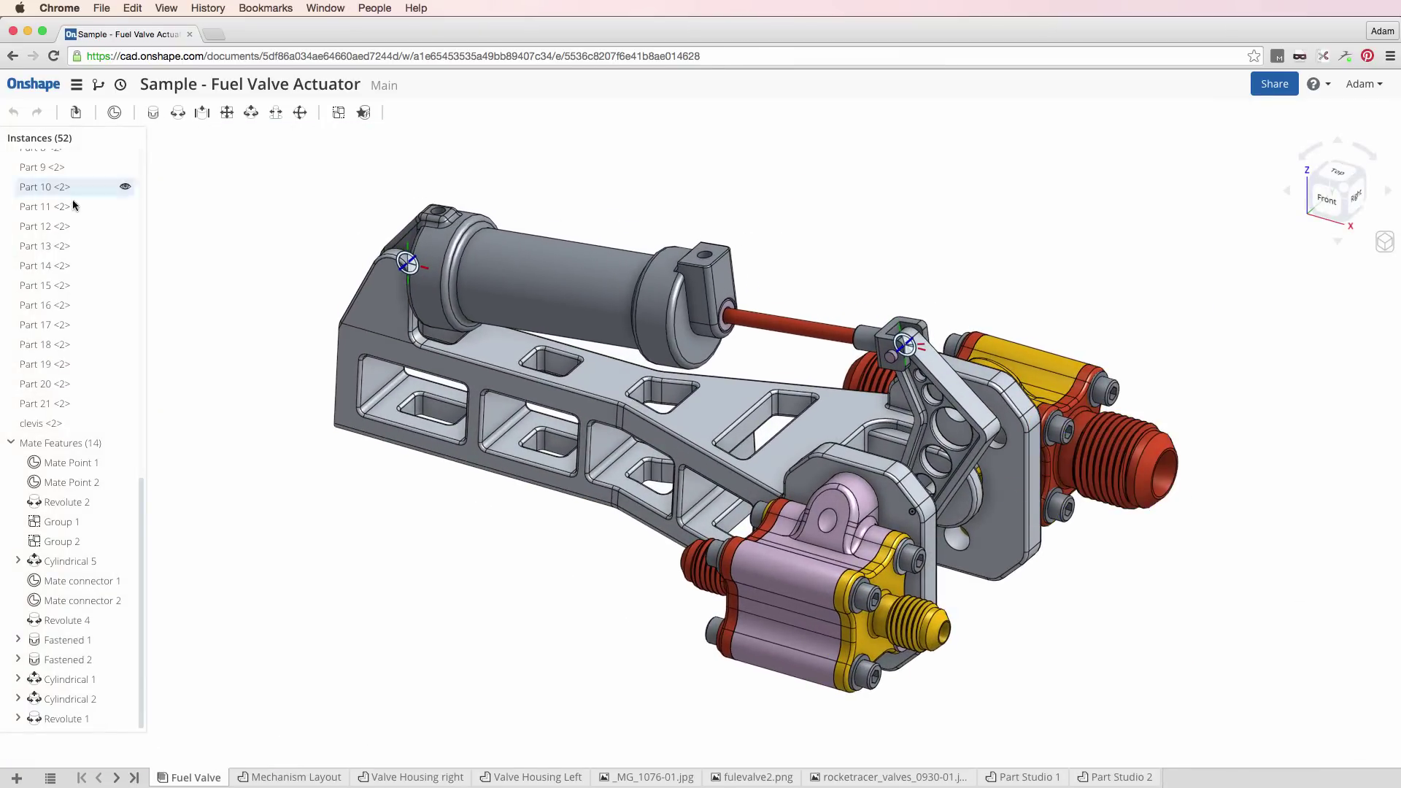
# Open the Mechanism Layout part studio and inspect the origin and default planes in its feature list.
pyautogui.click(313, 777)
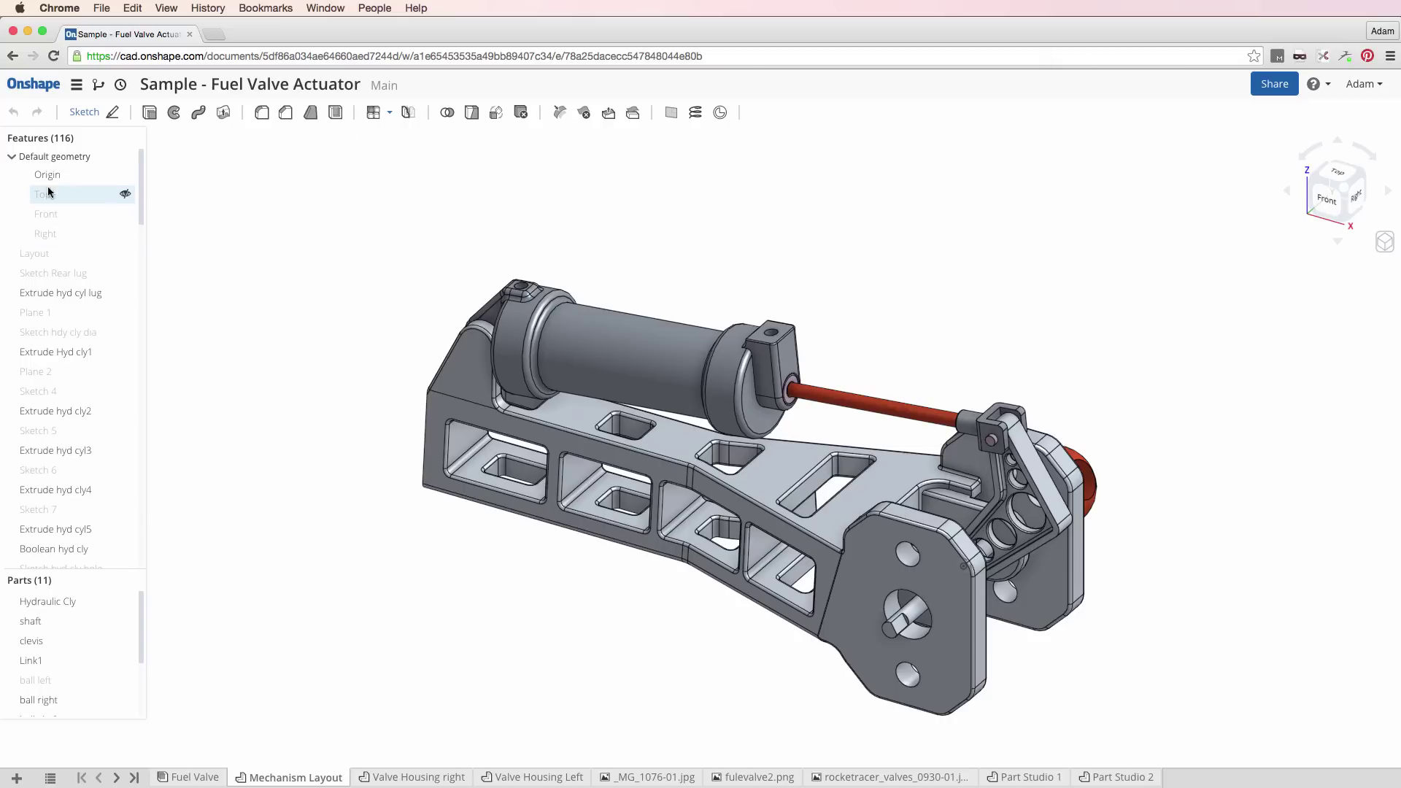
pyautogui.scroll(-3, 63, 195)
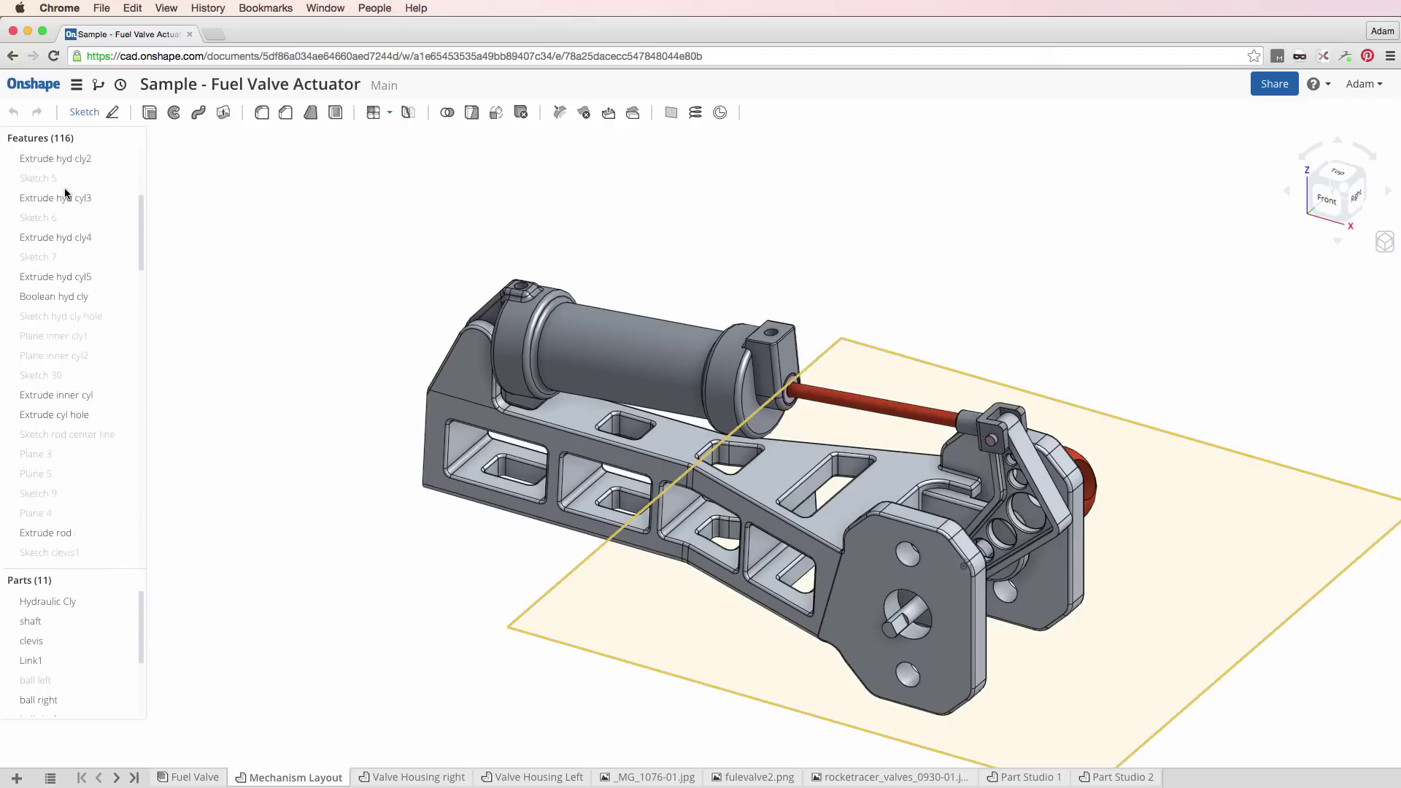
pyautogui.scroll(3, 64, 202)
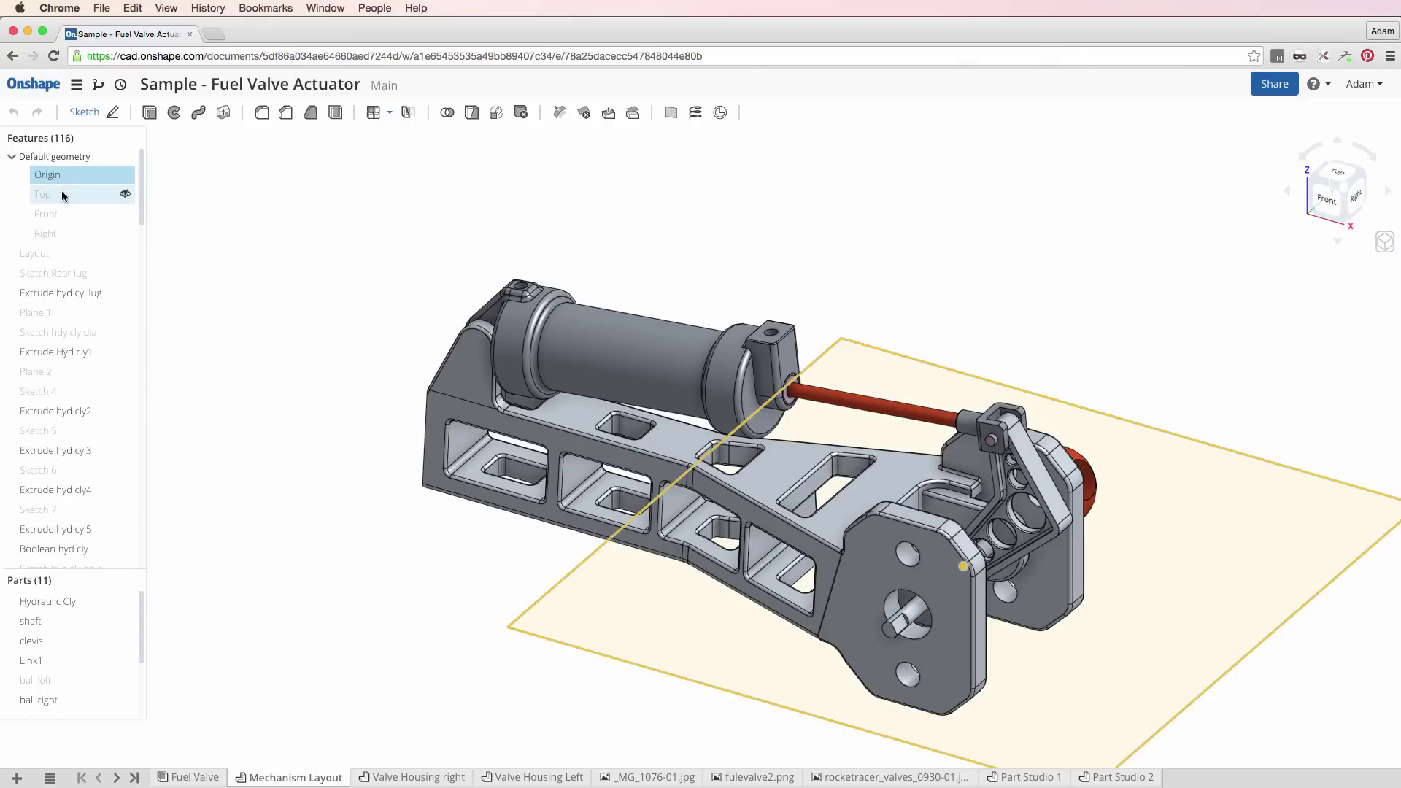
pyautogui.click(70, 182)
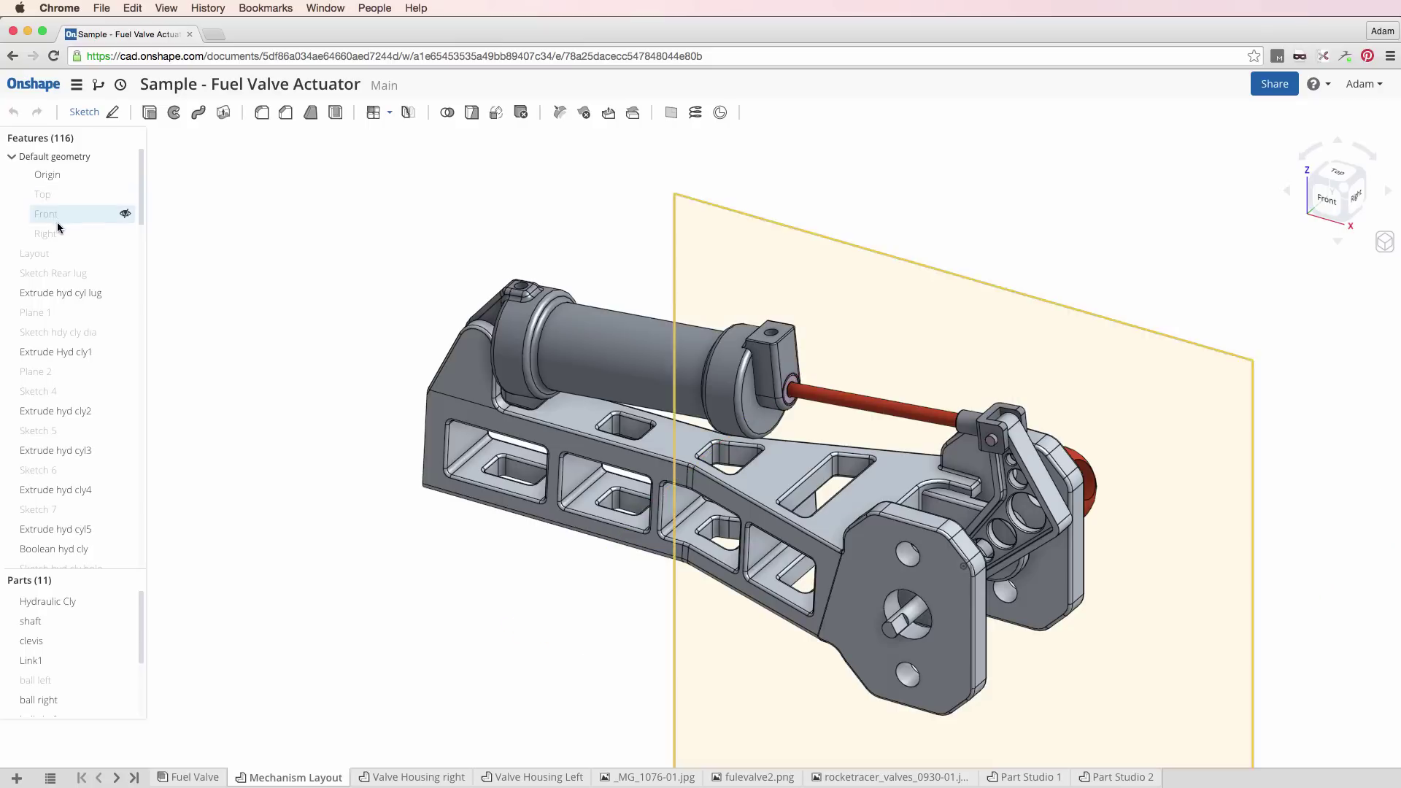
# Review the Mechanism Layout feature list from the default geometry to the last fillet, and examine the parts list and the model.
pyautogui.scroll(-10, 67, 267)
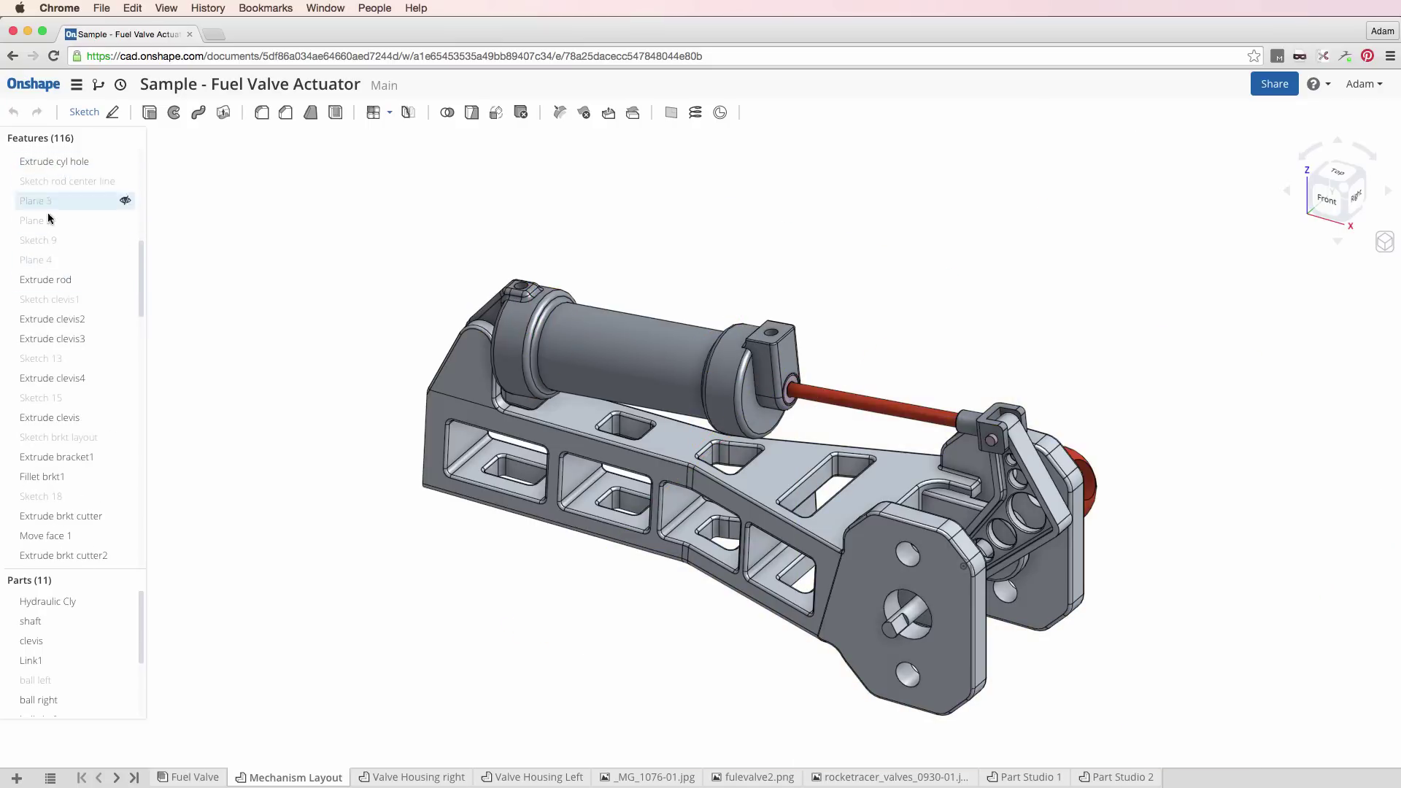
pyautogui.scroll(-15, 68, 358)
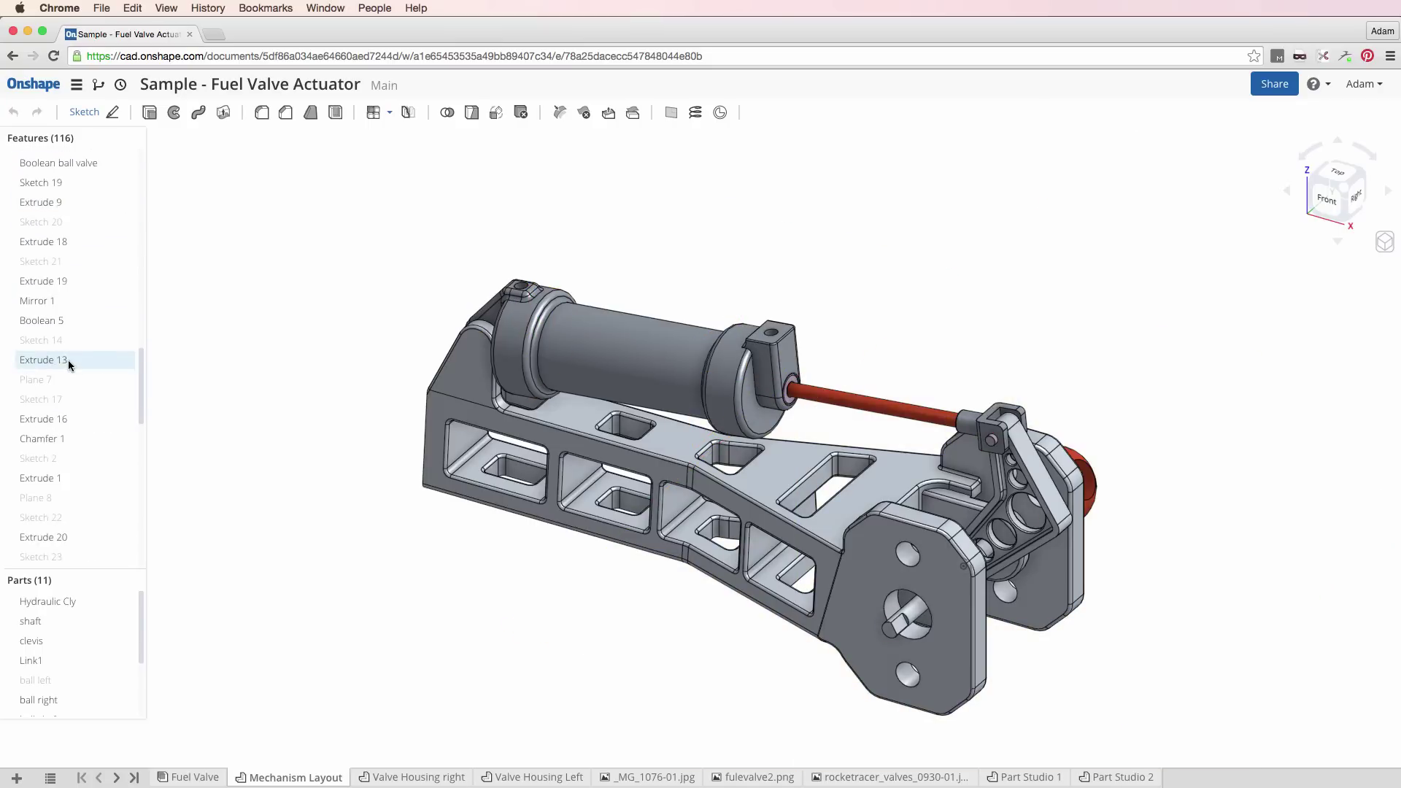
pyautogui.scroll(20, 67, 355)
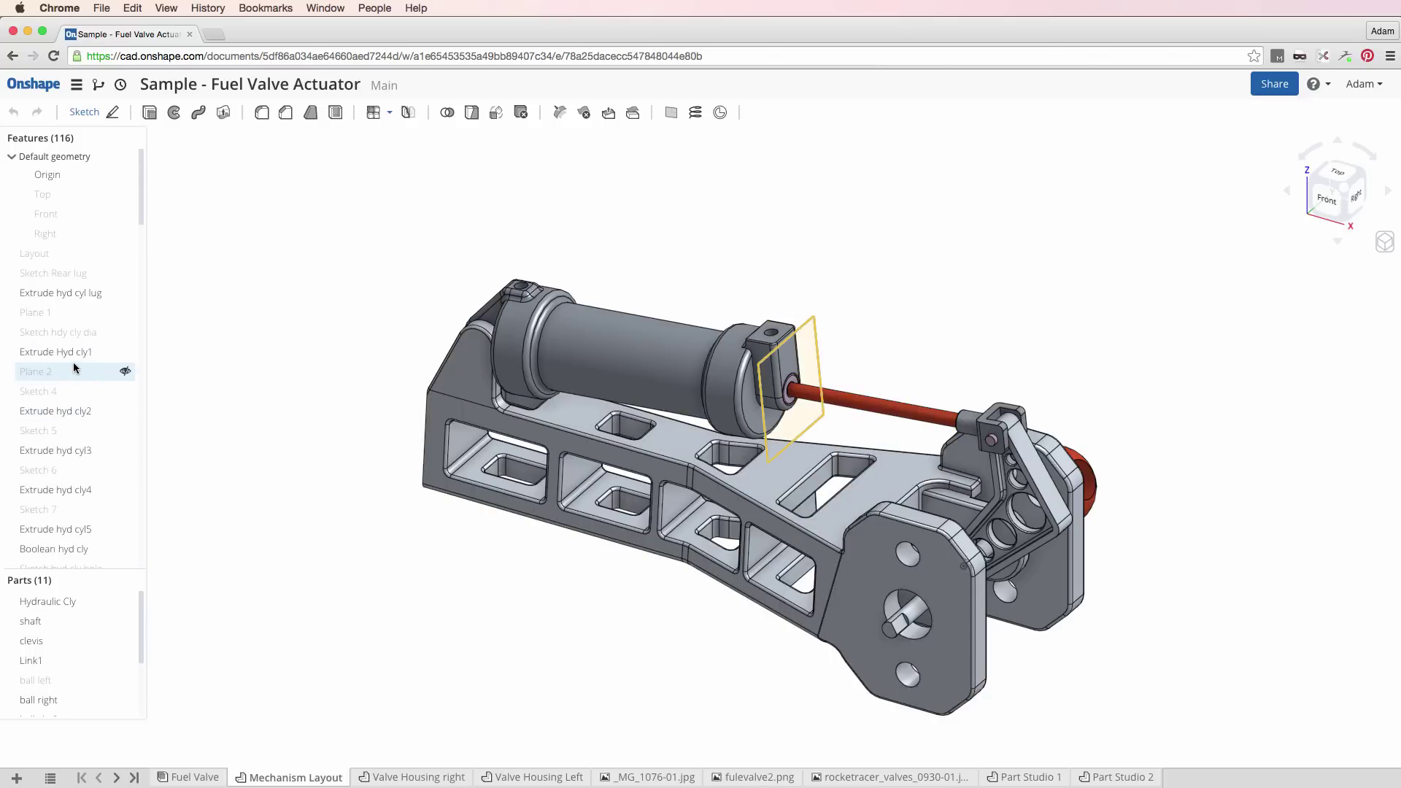
pyautogui.scroll(-4, 79, 339)
pyautogui.scroll(-20, 82, 397)
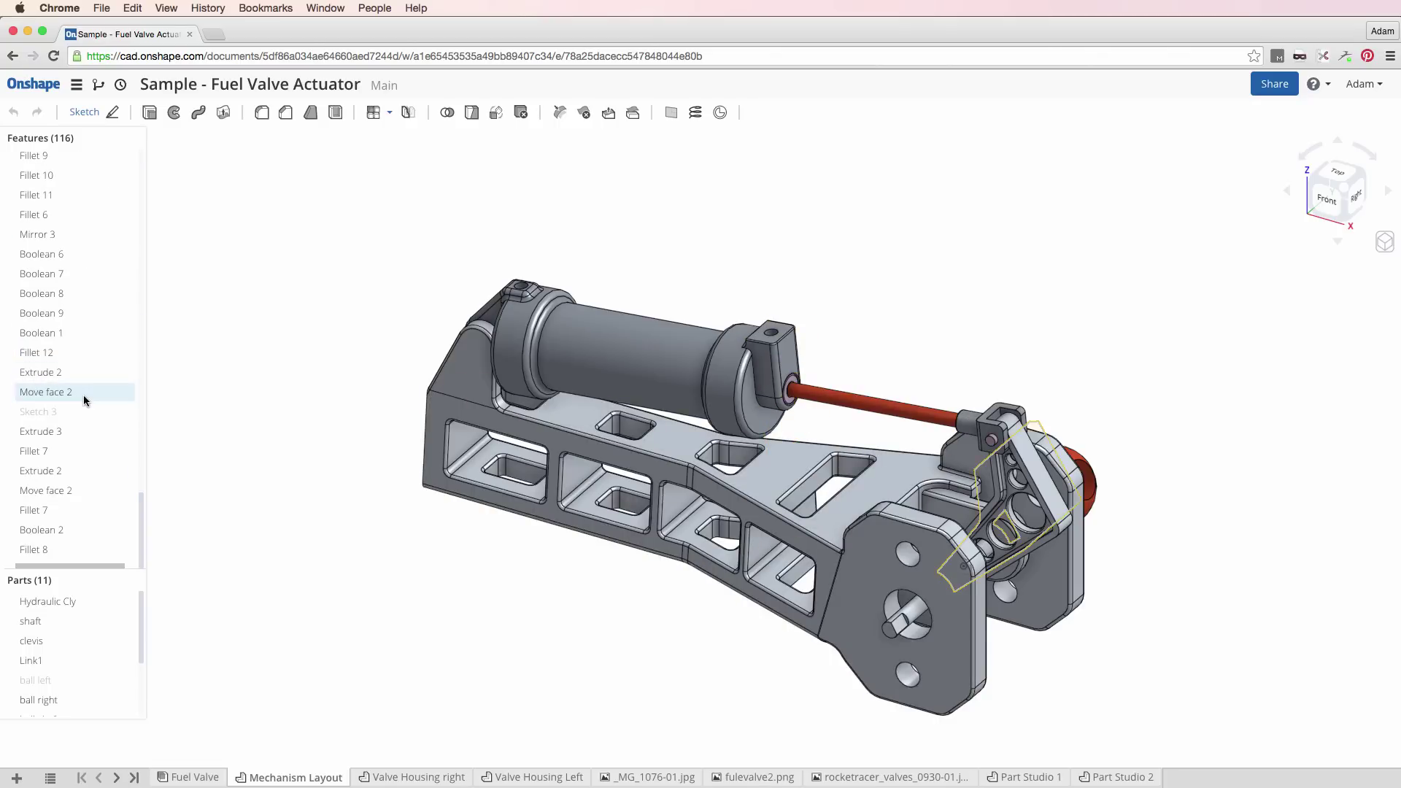
pyautogui.scroll(20, 83, 394)
pyautogui.scroll(-20, 85, 393)
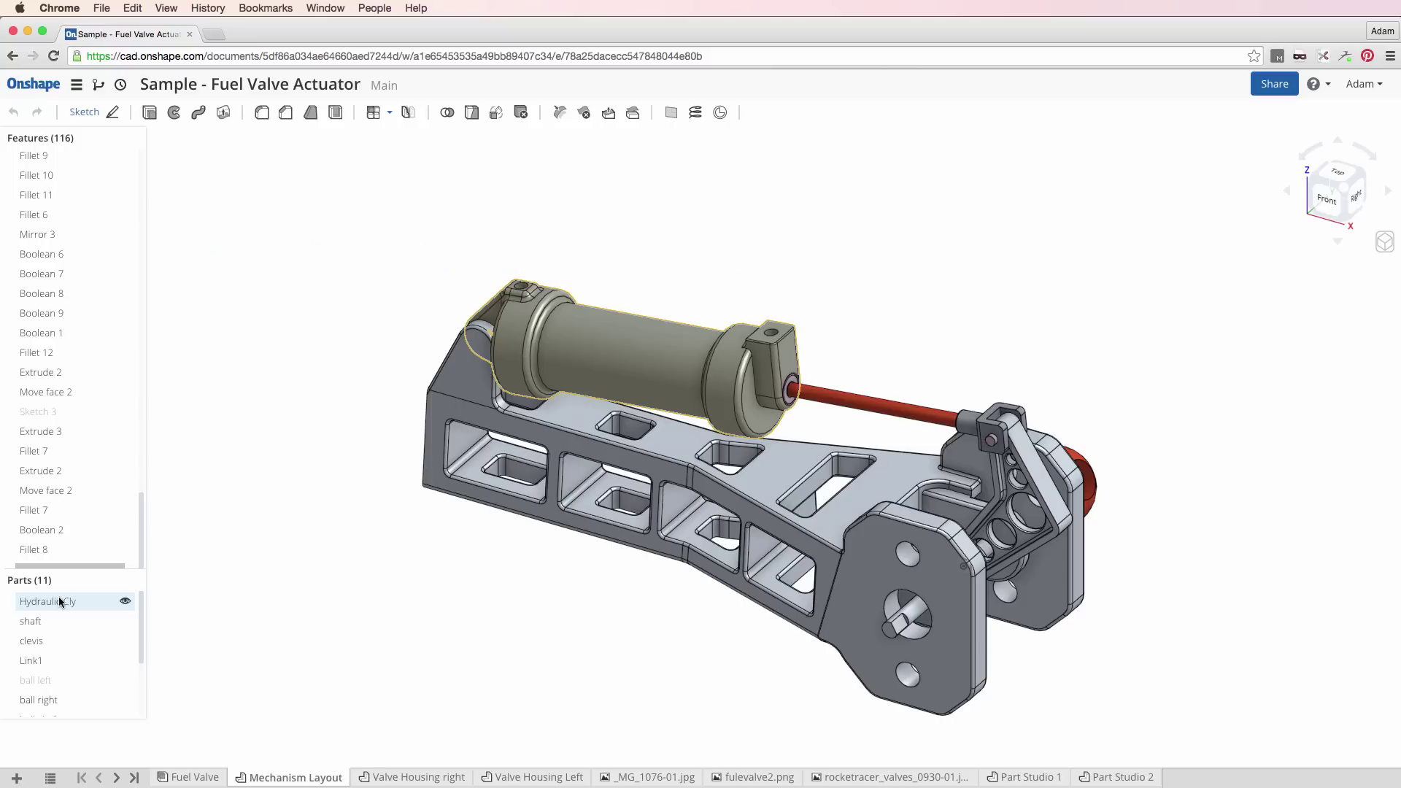
pyautogui.scroll(5, 33, 317)
pyautogui.scroll(-5, 38, 321)
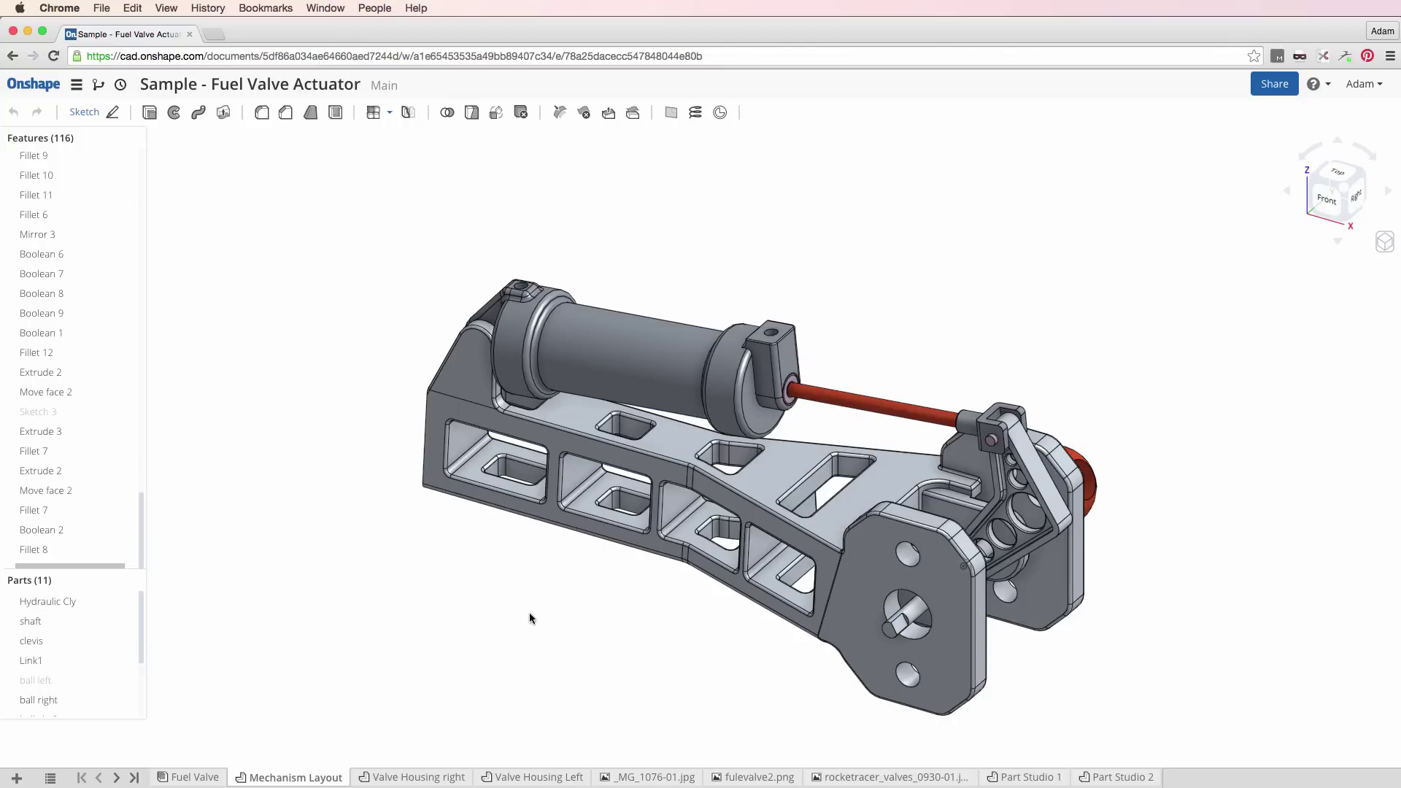
pyautogui.moveTo(360, 483); pyautogui.dragTo(539, 611, button='right')
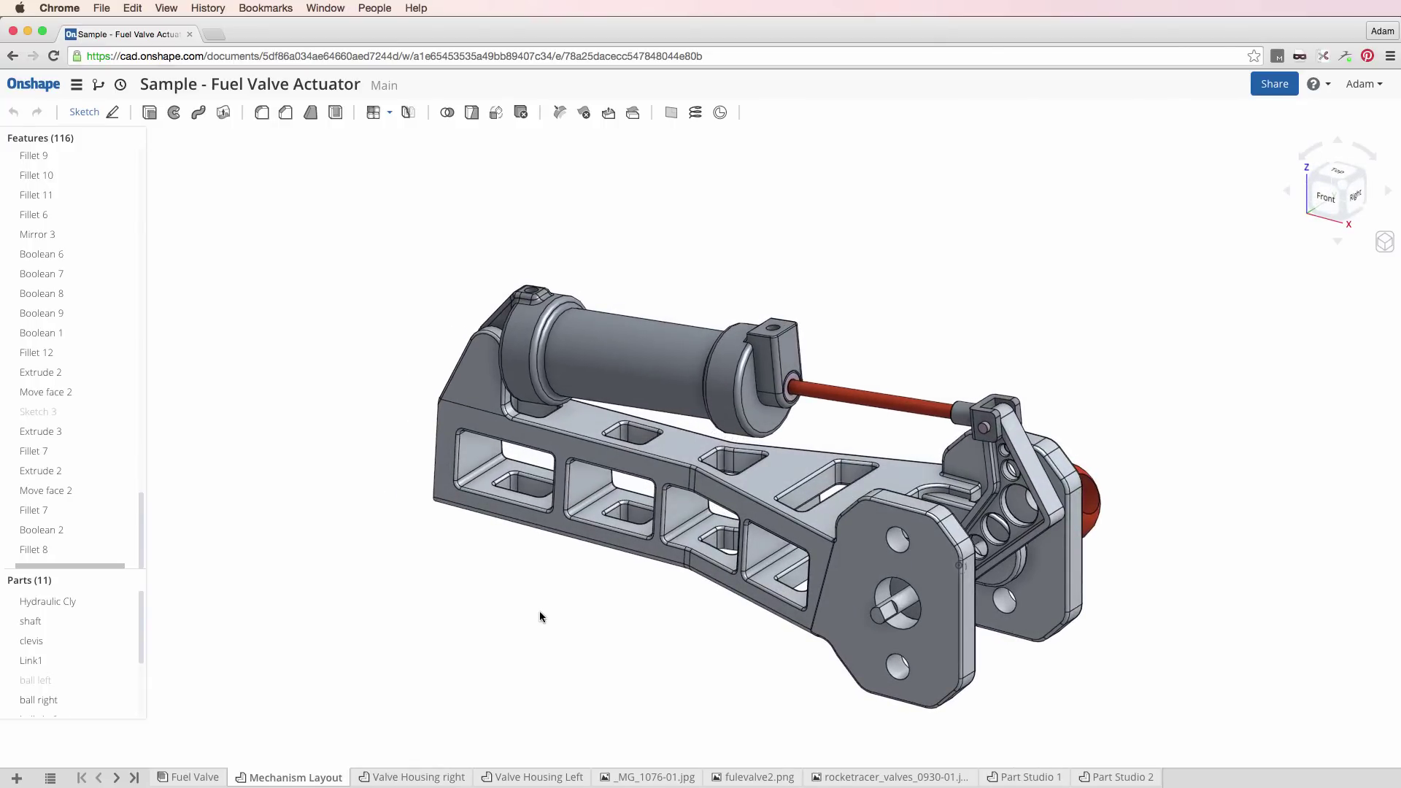
pyautogui.scroll(3, 715, 698)
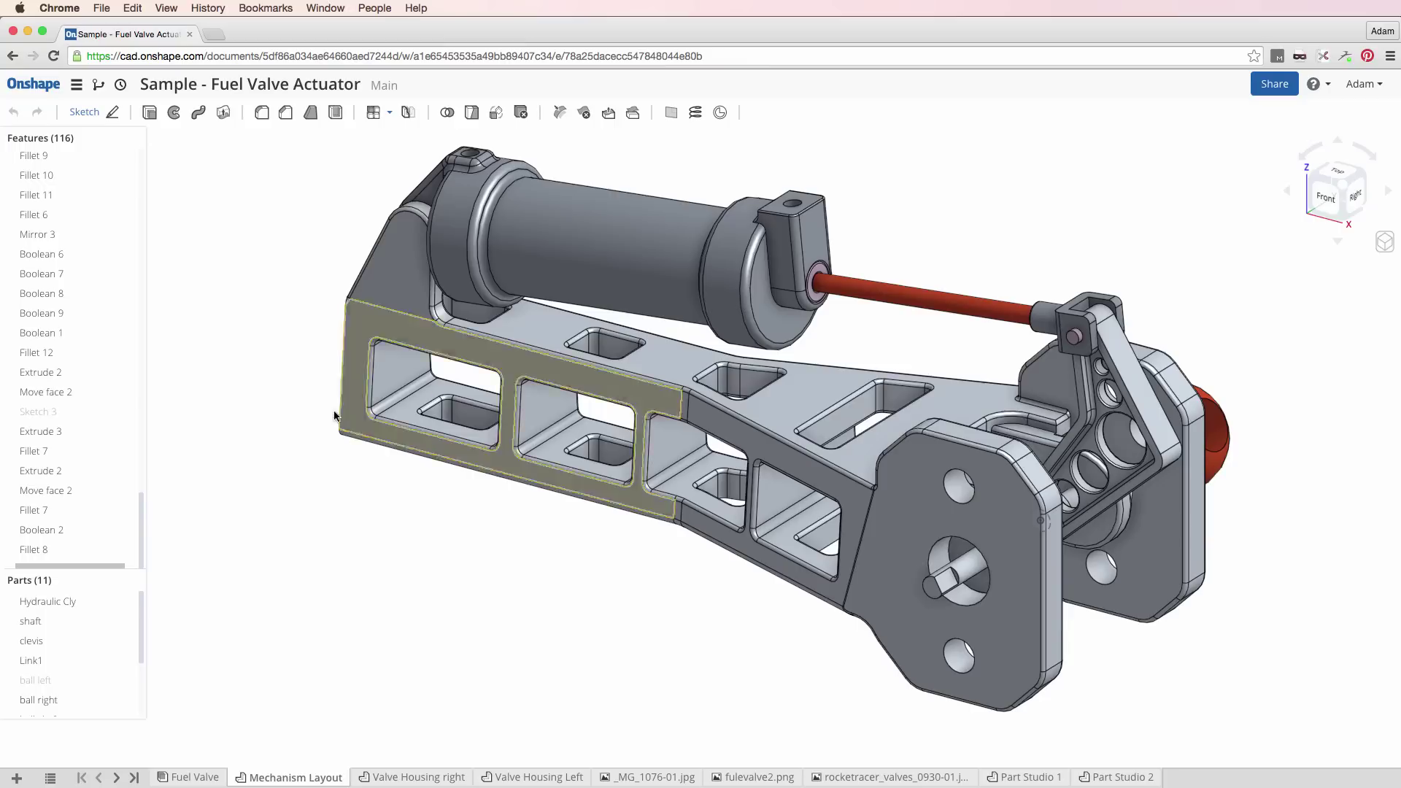
# Return to the documents list and open Tutorial - Version Control & Edit History from the Tutorials & Samples collection.
pyautogui.click(34, 84)
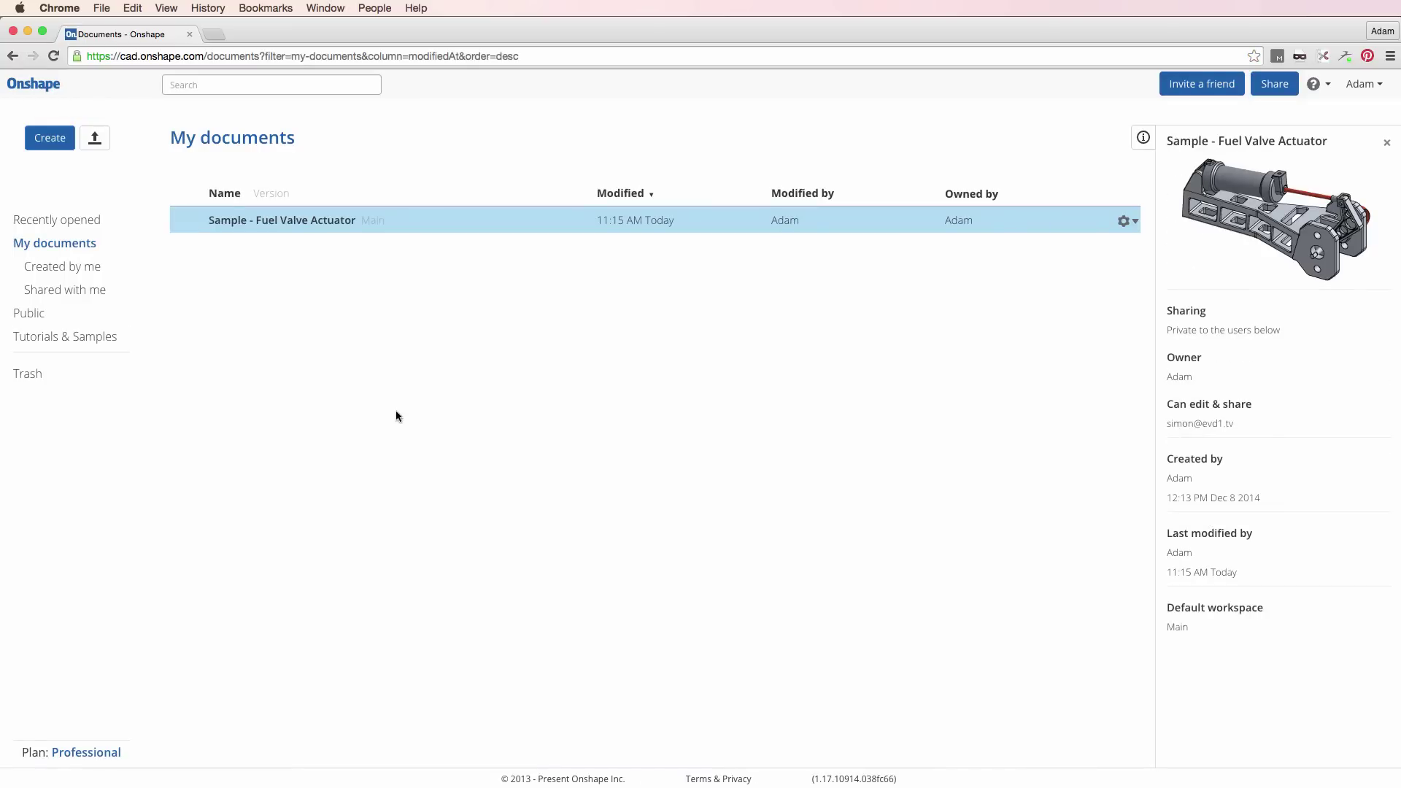
pyautogui.click(75, 336)
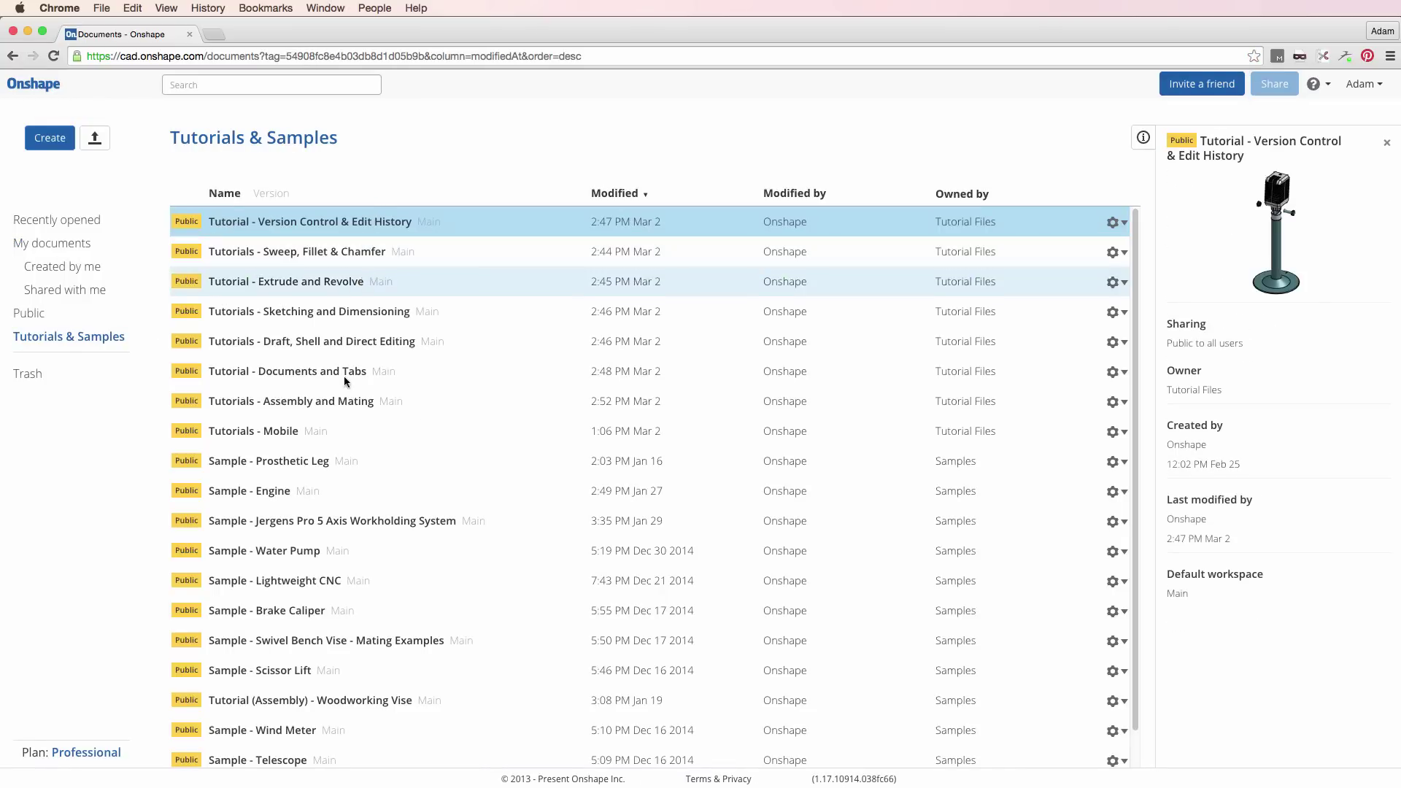
pyautogui.click(352, 221)
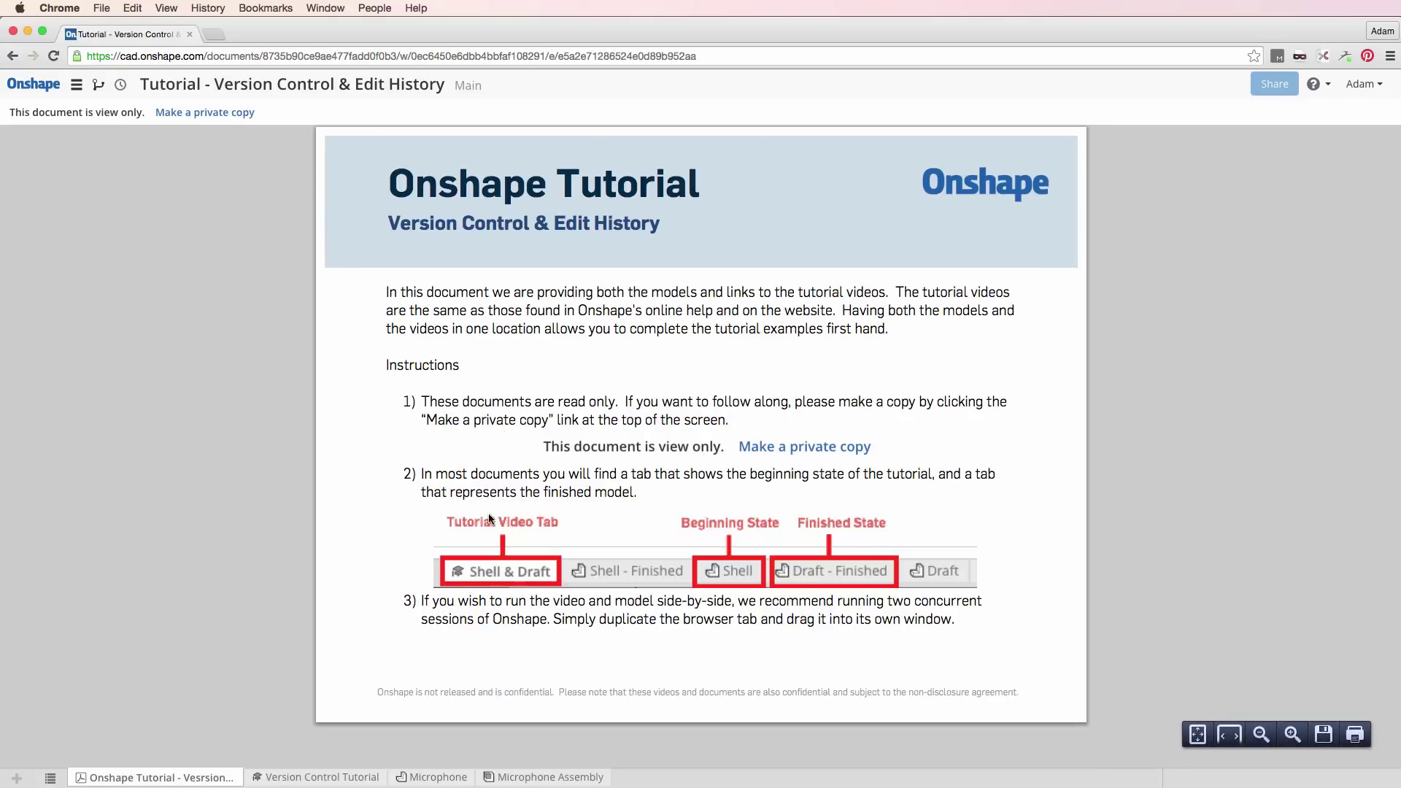
# View the tutorial document's Version Control Tutorial video and Microphone part studio, and return to the documents list.
pyautogui.click(330, 777)
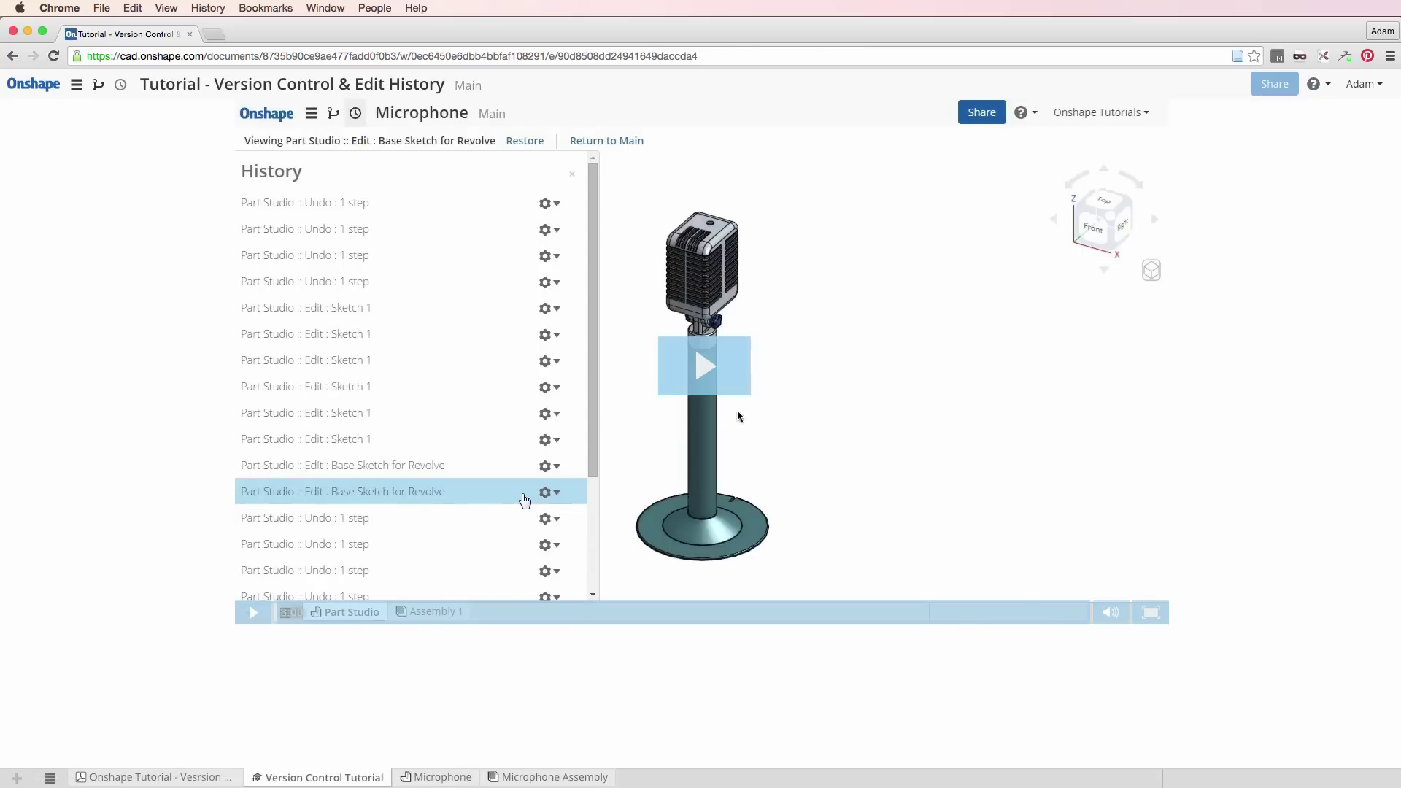
pyautogui.click(438, 777)
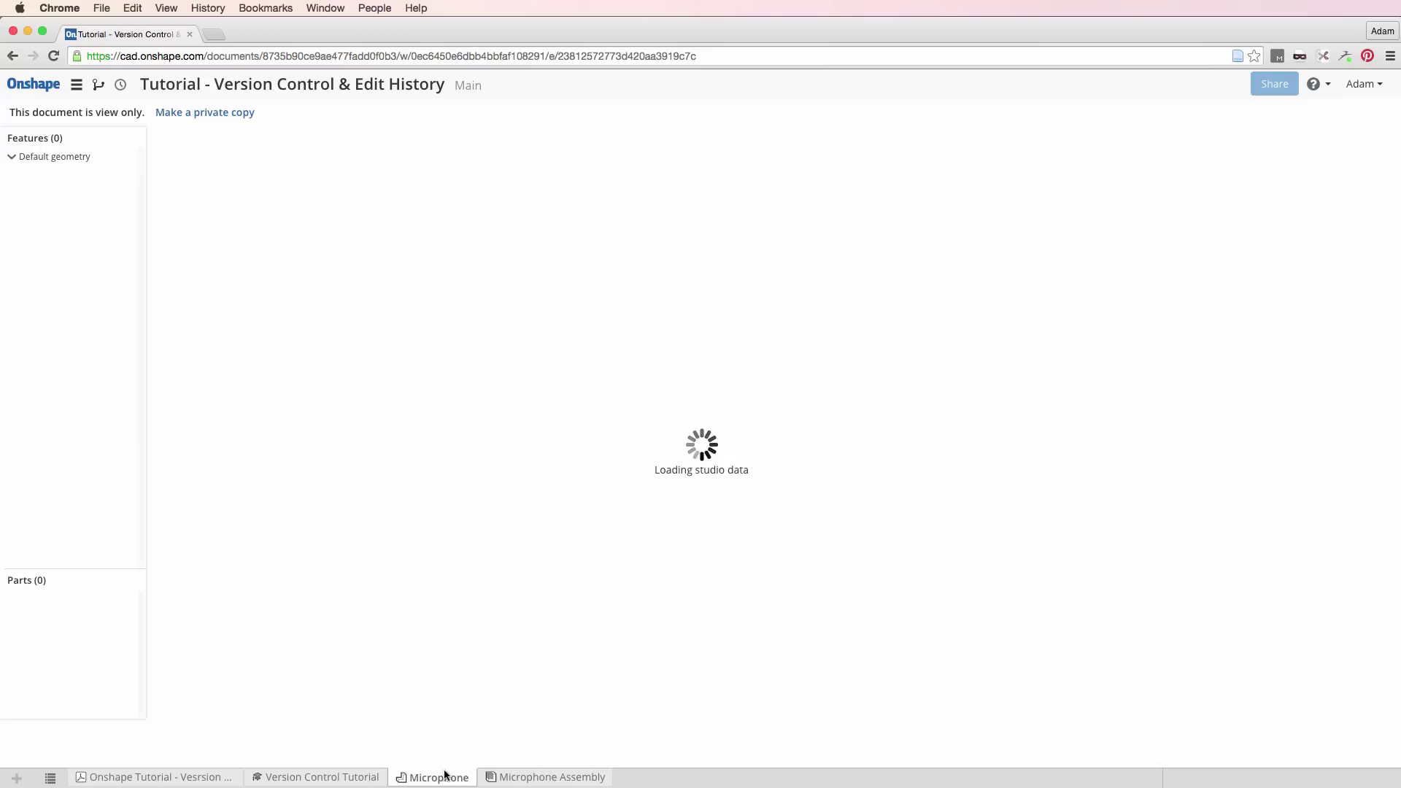
pyautogui.click(31, 91)
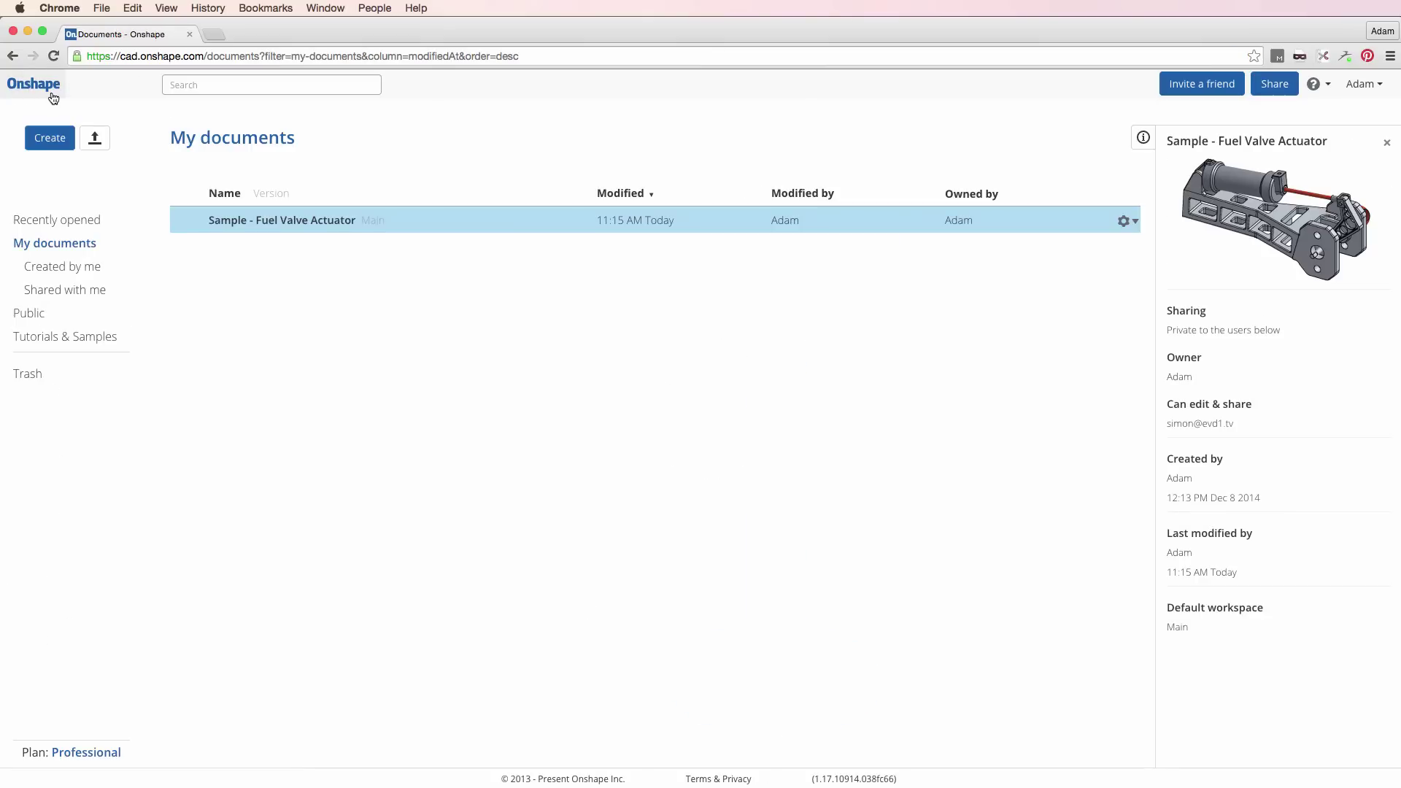